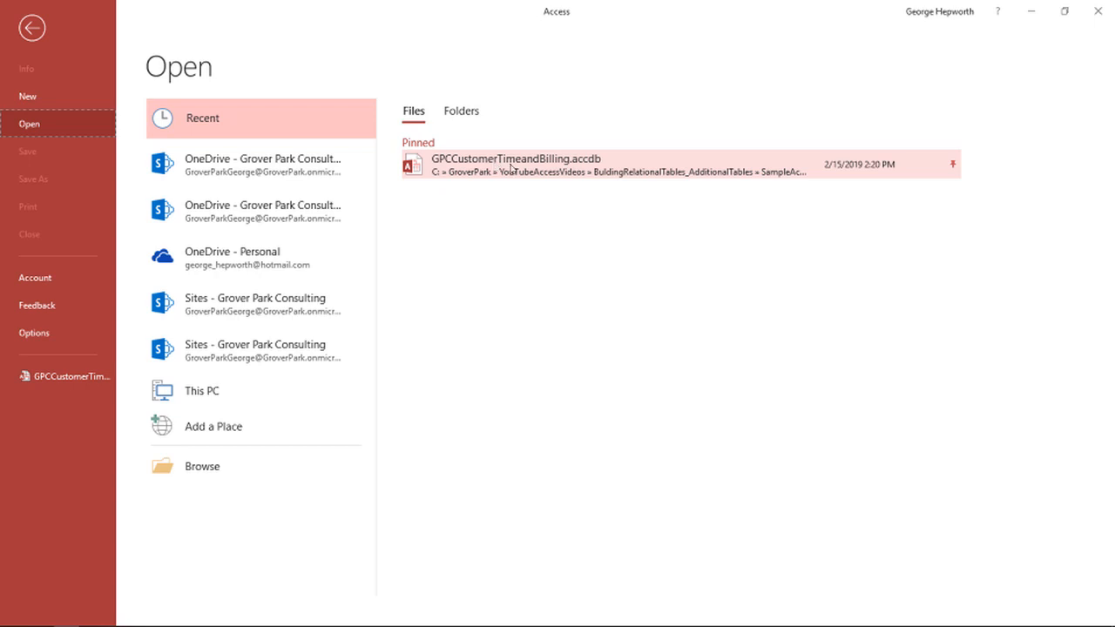
Step: Open the GPCCustomerTimeandBilling.accdb database and display the tblCustomer table in Design View
click(558, 170)
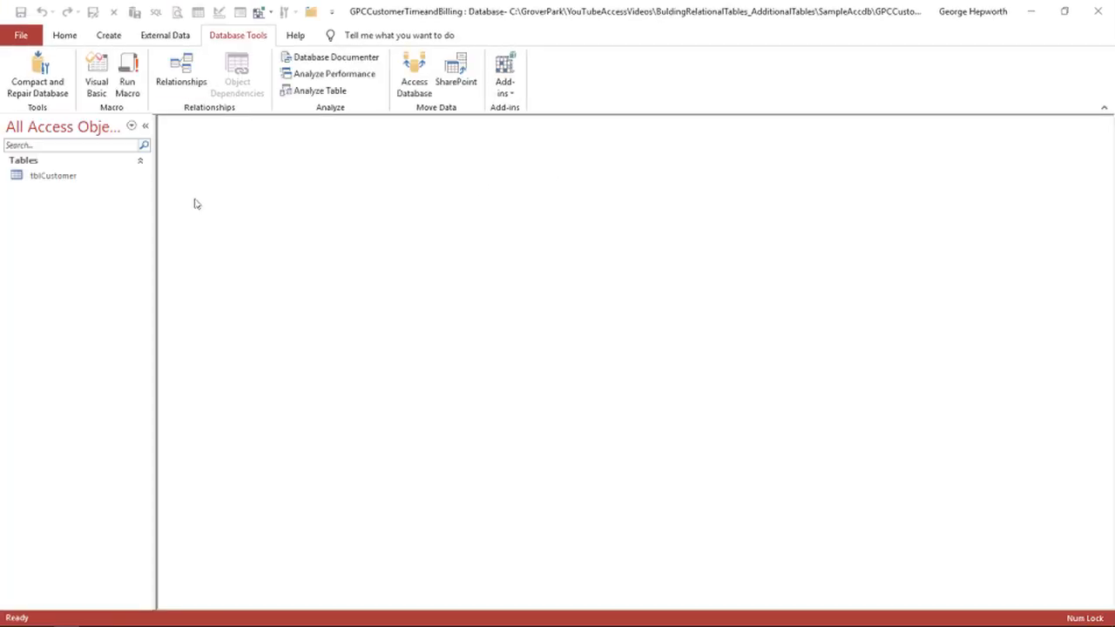
click(60, 177)
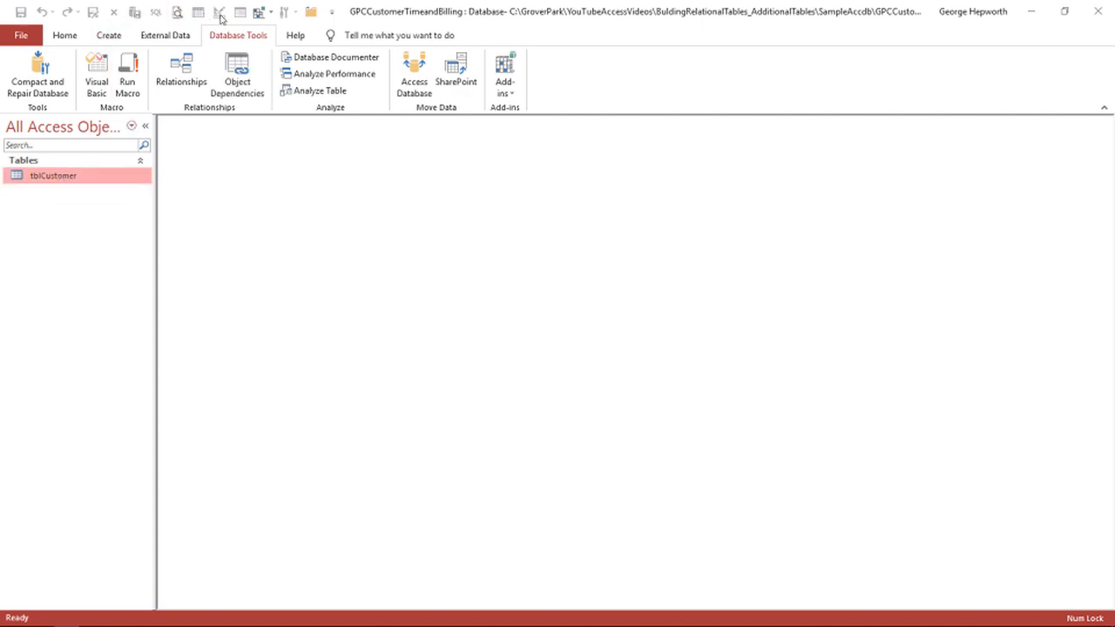
right_click(64, 177)
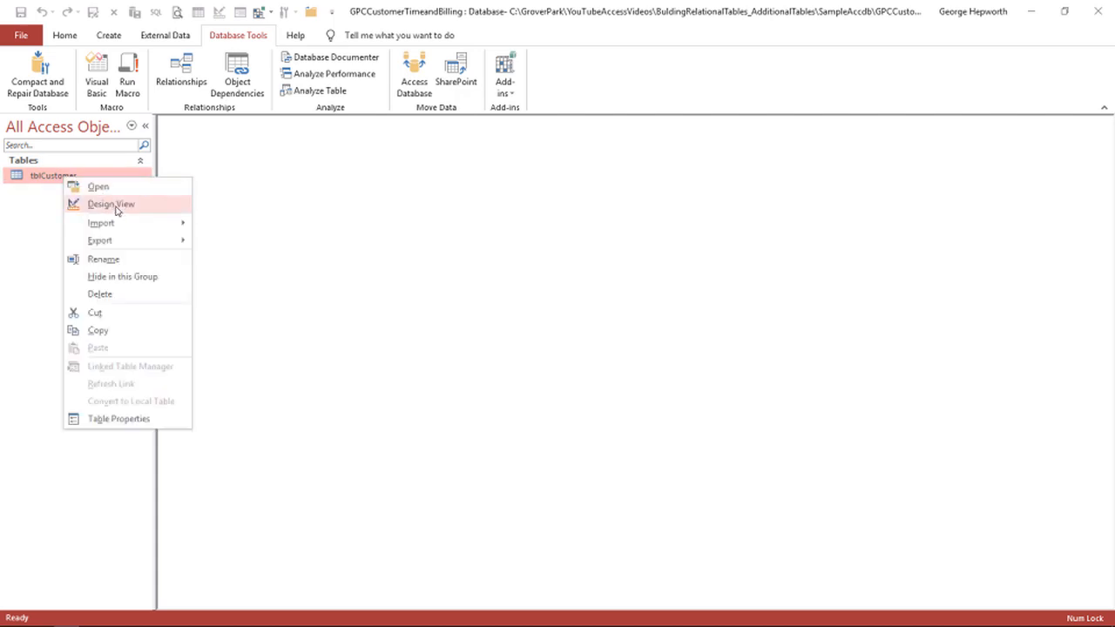
click(111, 203)
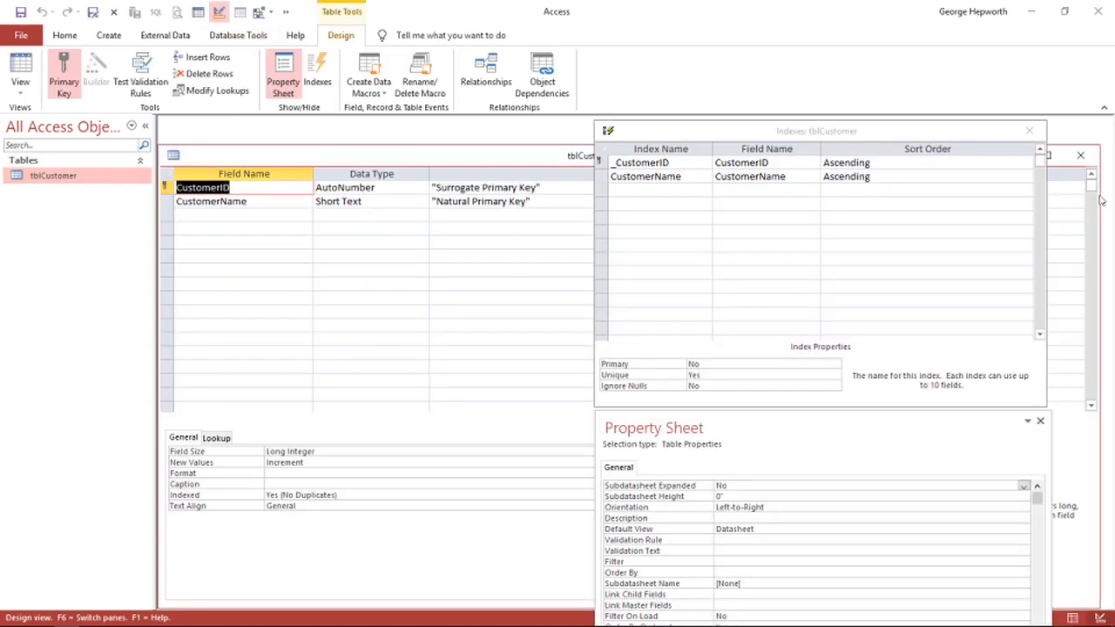
Step: Narrow the tblCustomer design window and arrange it beside the Indexes and Property Sheet windows without overlap
drag(1100, 201, 591, 188)
drag(460, 155, 460, 129)
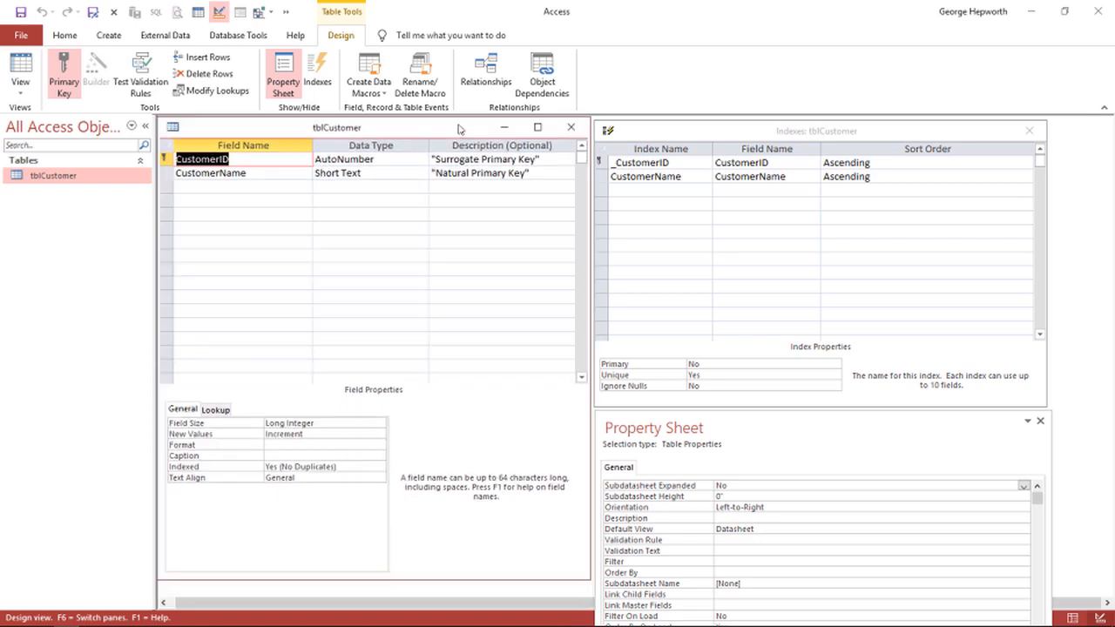
drag(683, 132, 680, 131)
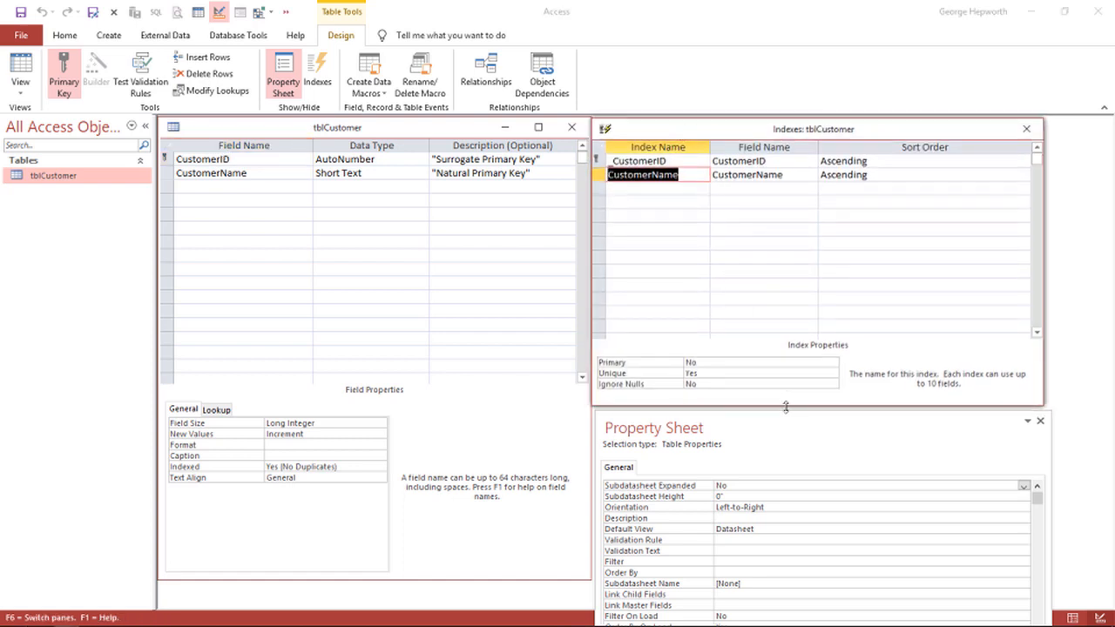
drag(776, 420, 775, 417)
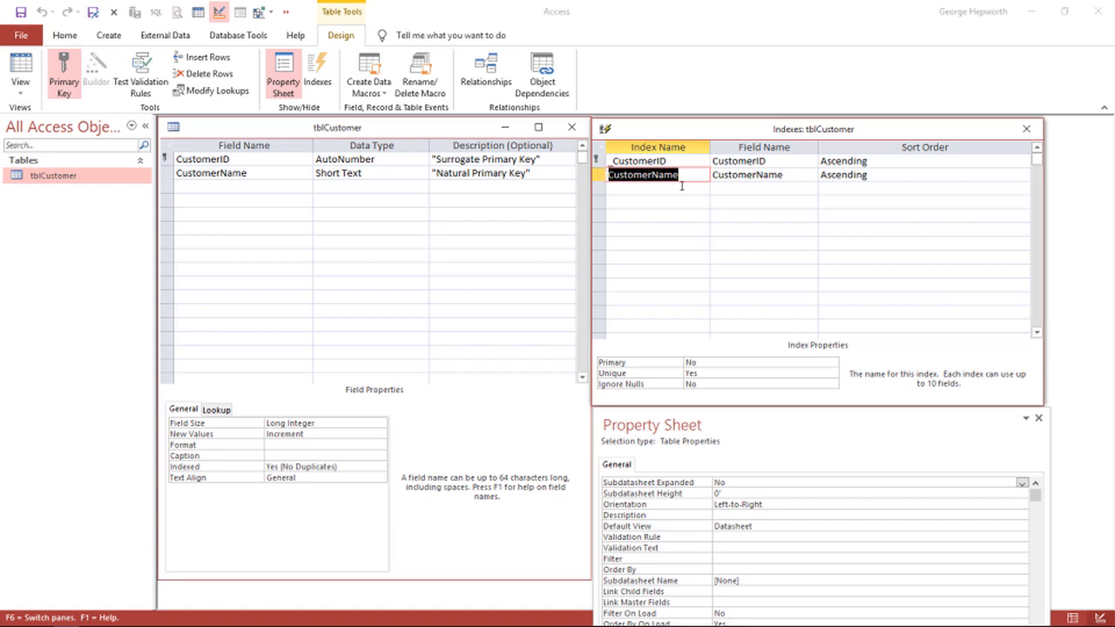
key(F2)
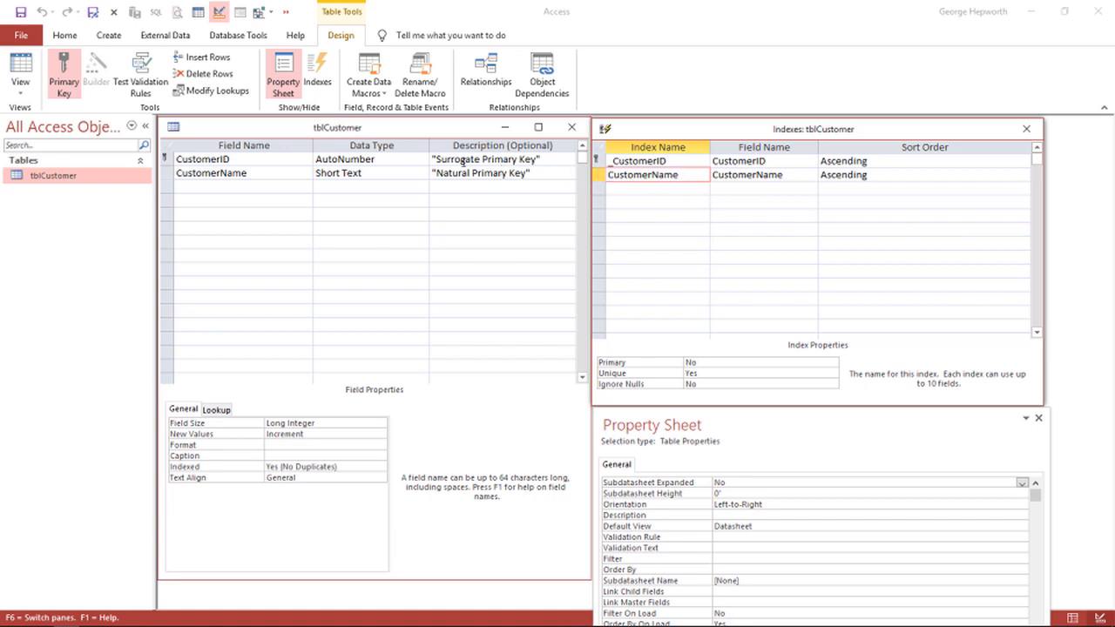
Step: Examine the CustomerID field's name and data type, then its _CustomerID index with the Unique and Ignore Nulls properties
click(265, 164)
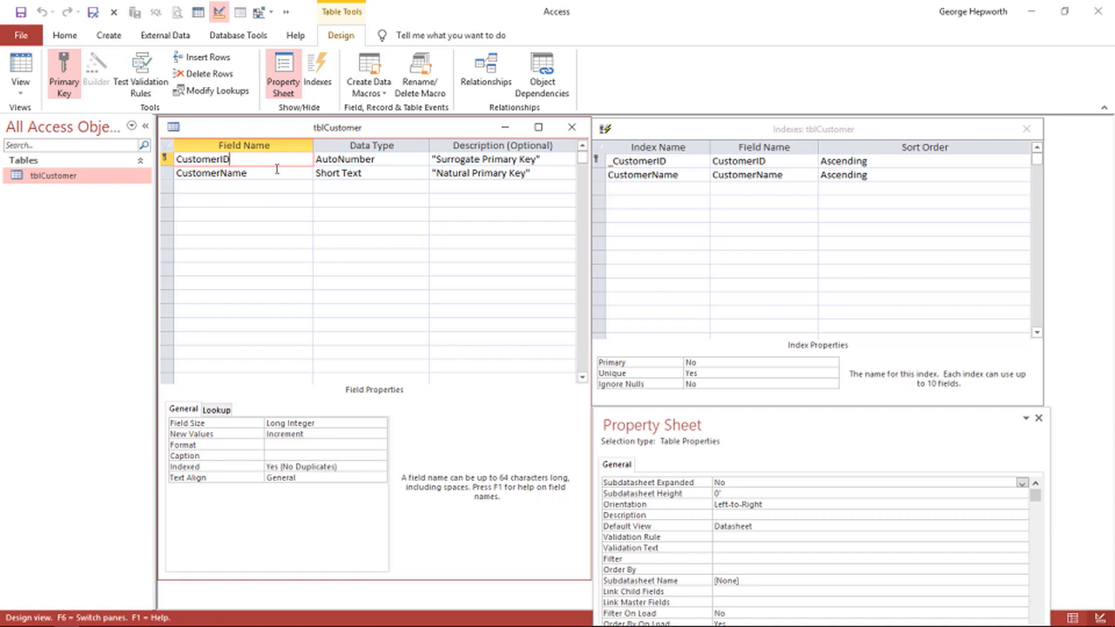
click(397, 161)
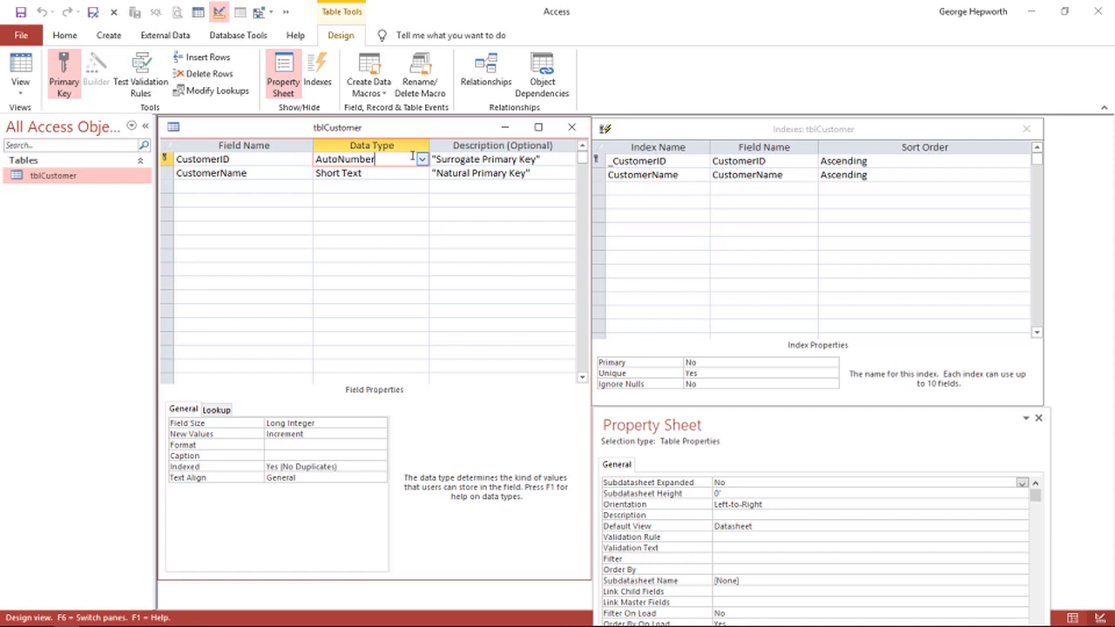
click(682, 160)
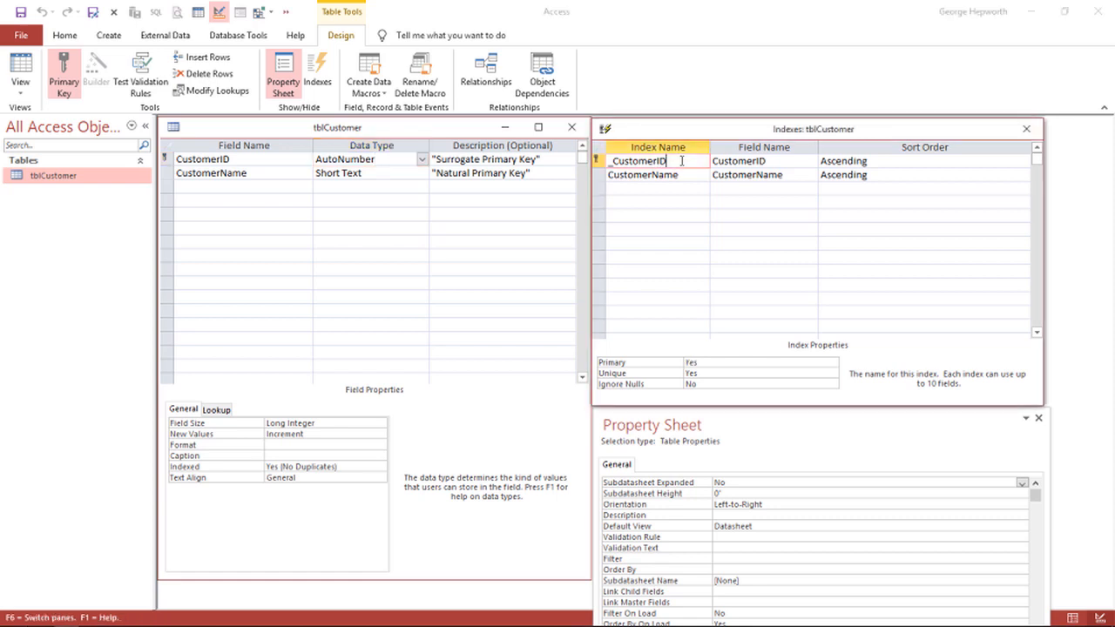
click(710, 373)
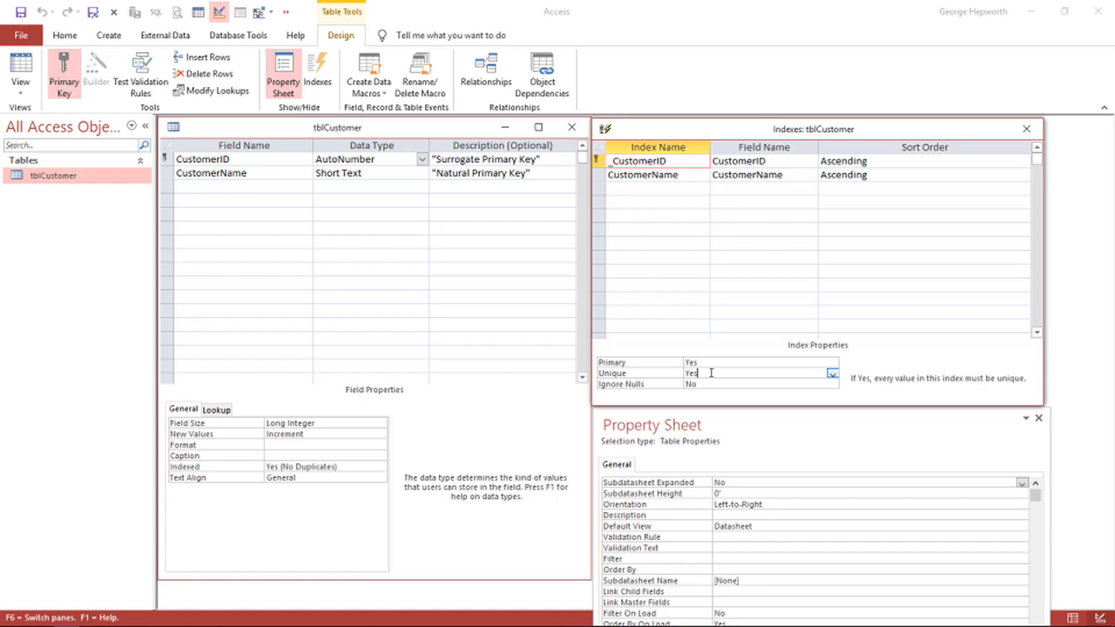
click(737, 383)
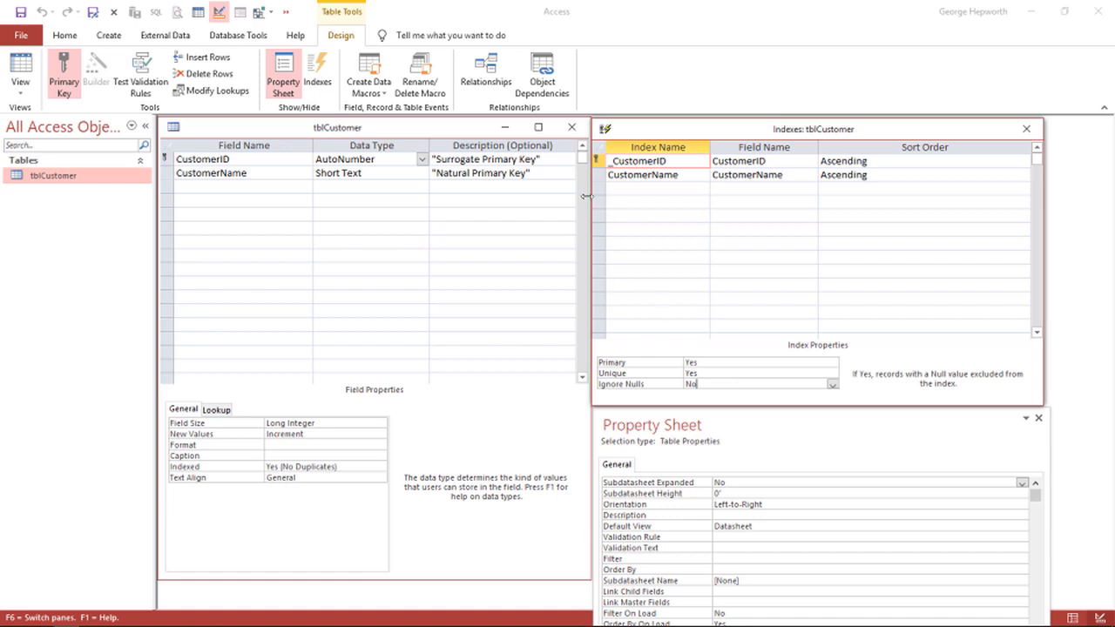
click(614, 161)
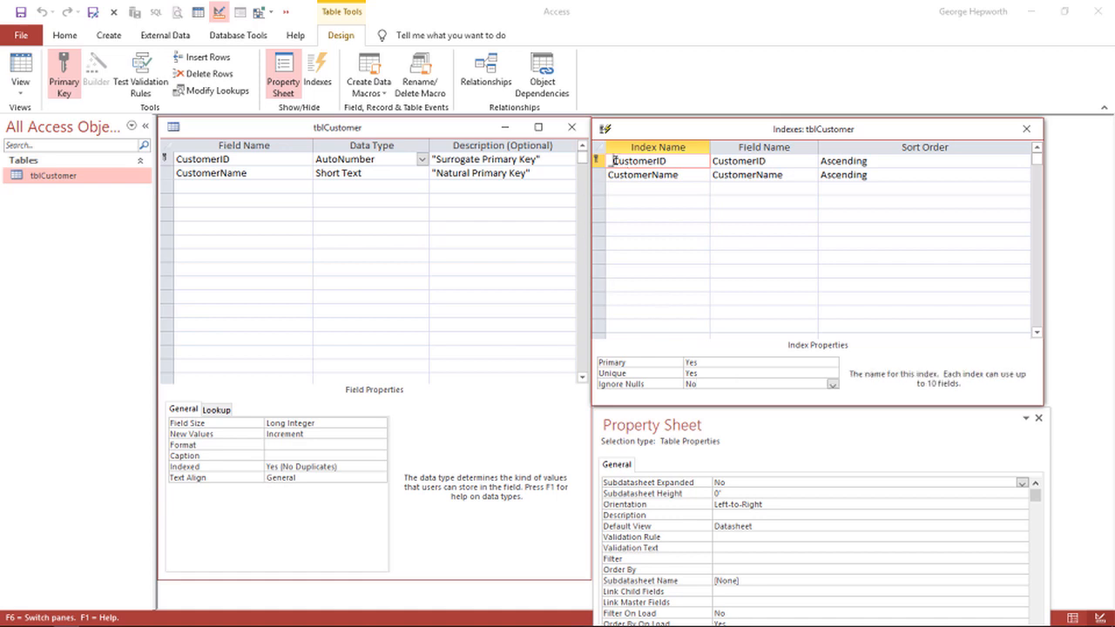
text(_)
click(650, 189)
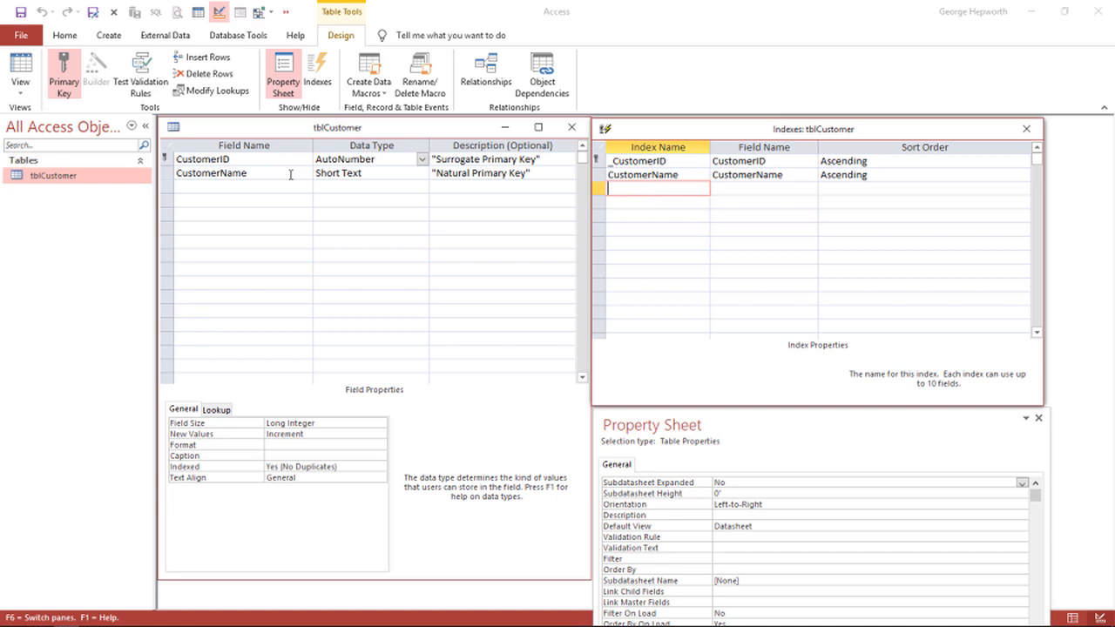
Step: Compare the descriptions and field properties of the surrogate key CustomerID and the natural key CustomerName
click(548, 160)
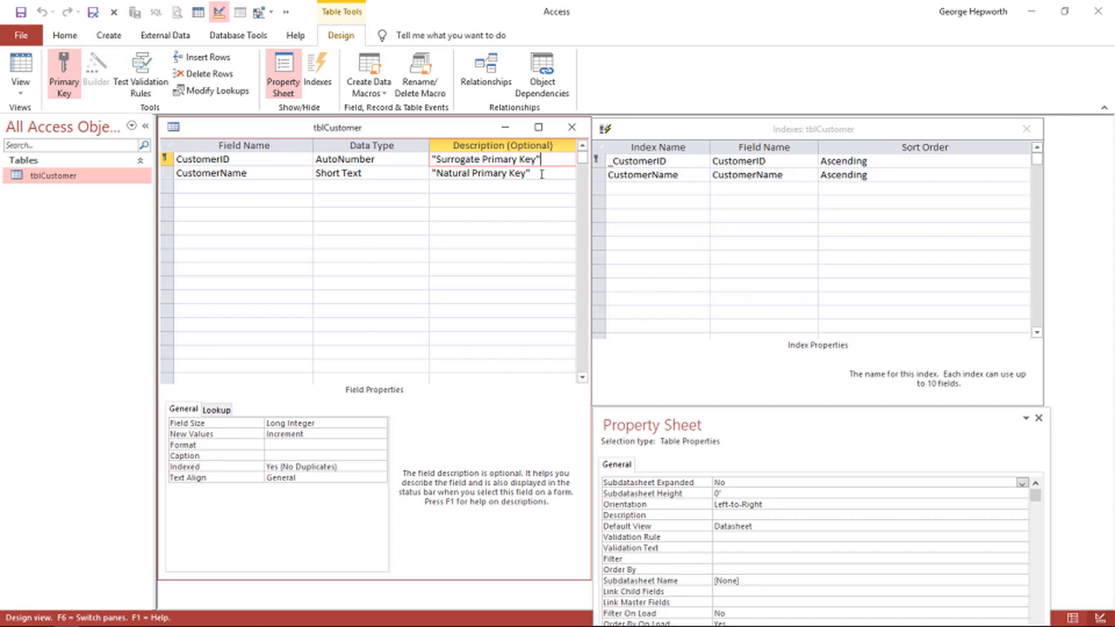
click(541, 174)
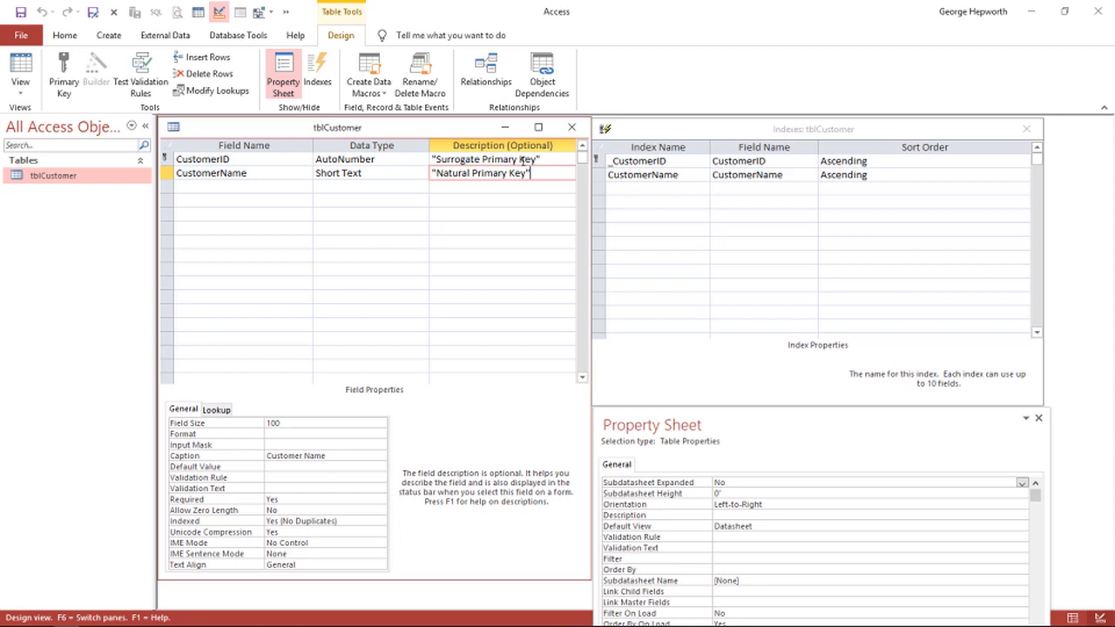
click(564, 159)
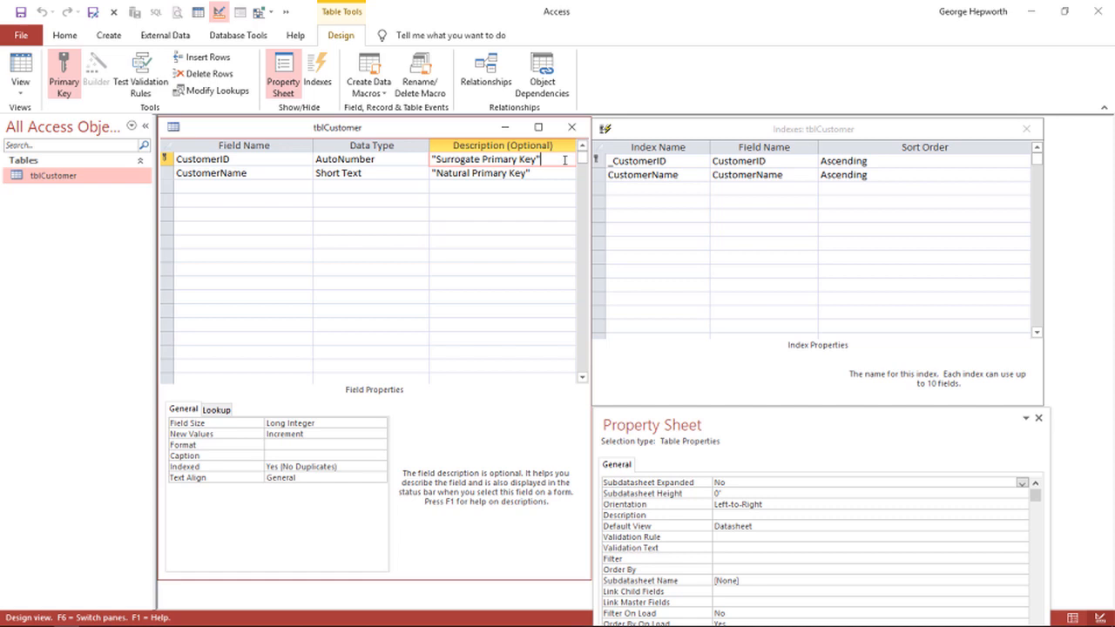
click(539, 171)
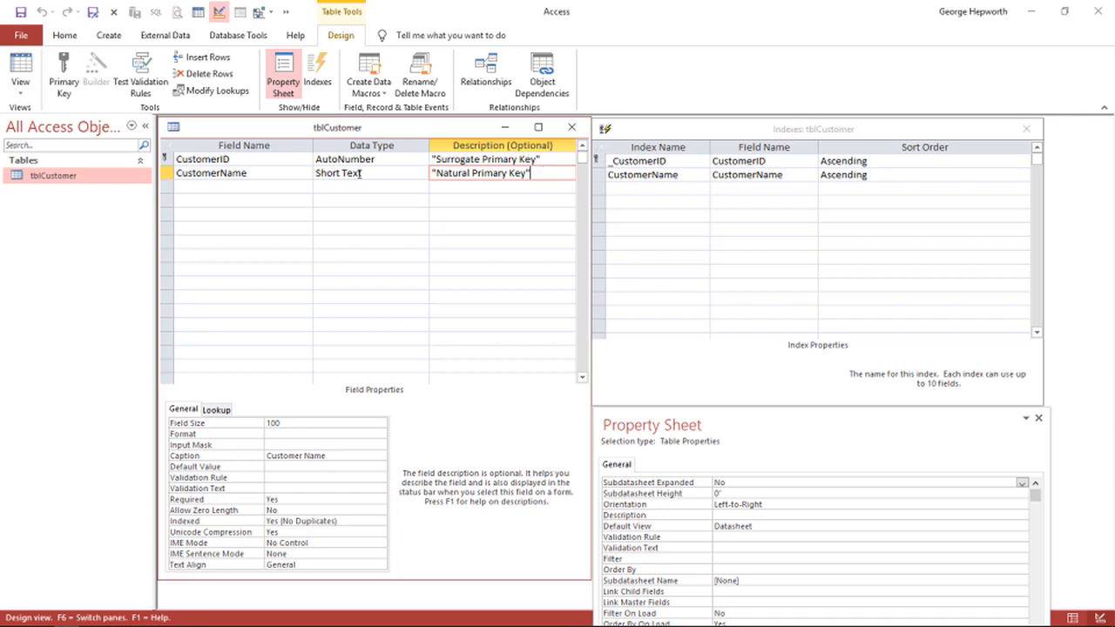
click(267, 173)
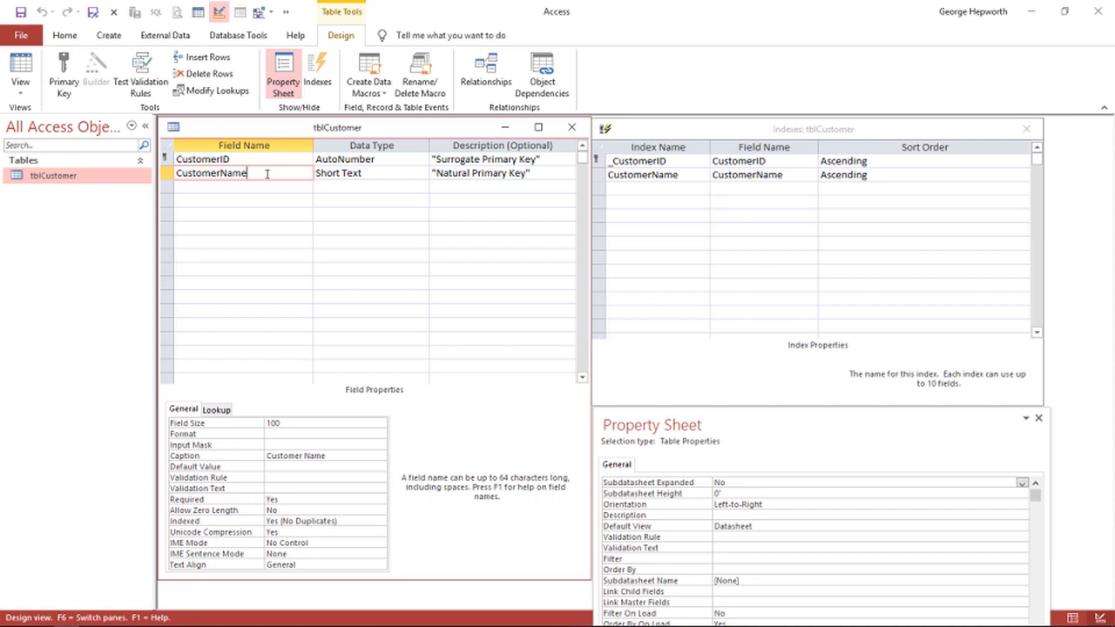
click(268, 159)
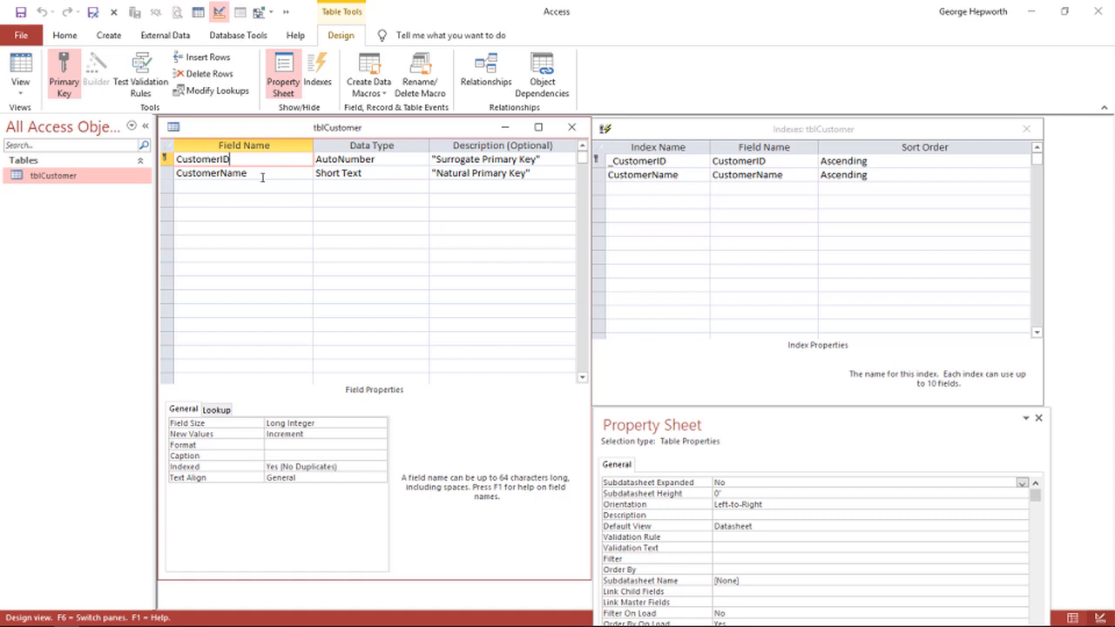
Step: Make CustomerName the primary key of tblCustomer instead of CustomerID
click(262, 173)
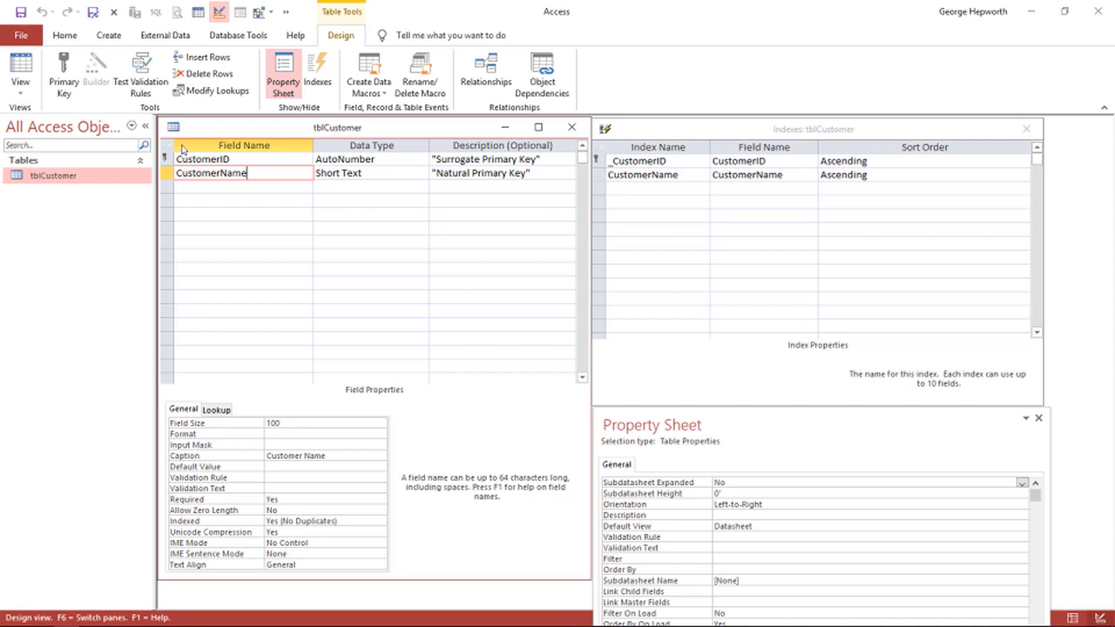
click(63, 64)
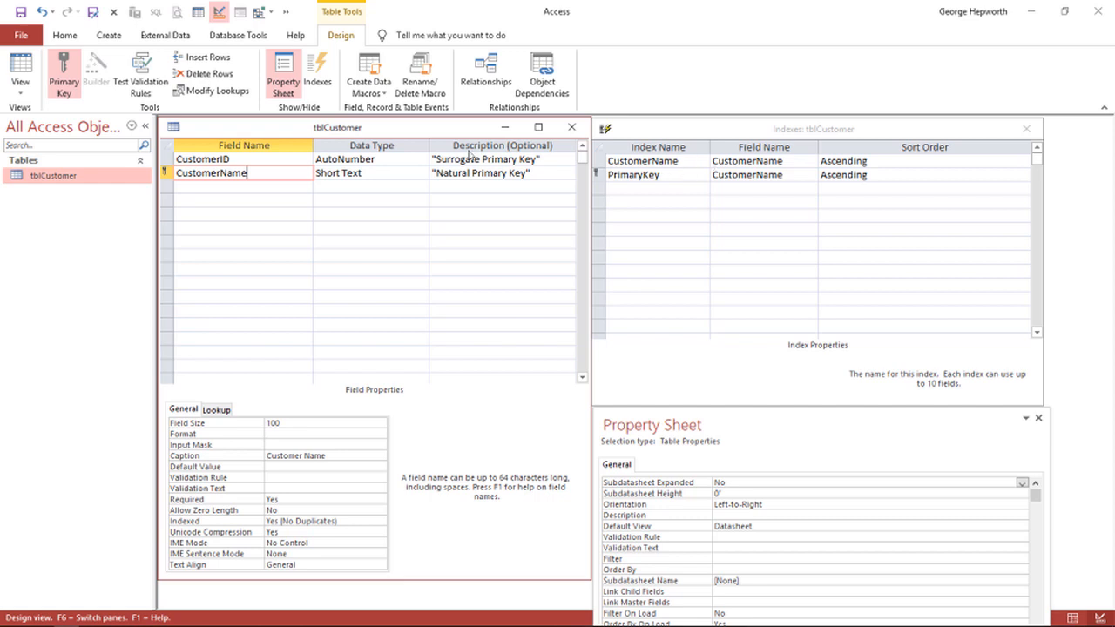
click(253, 158)
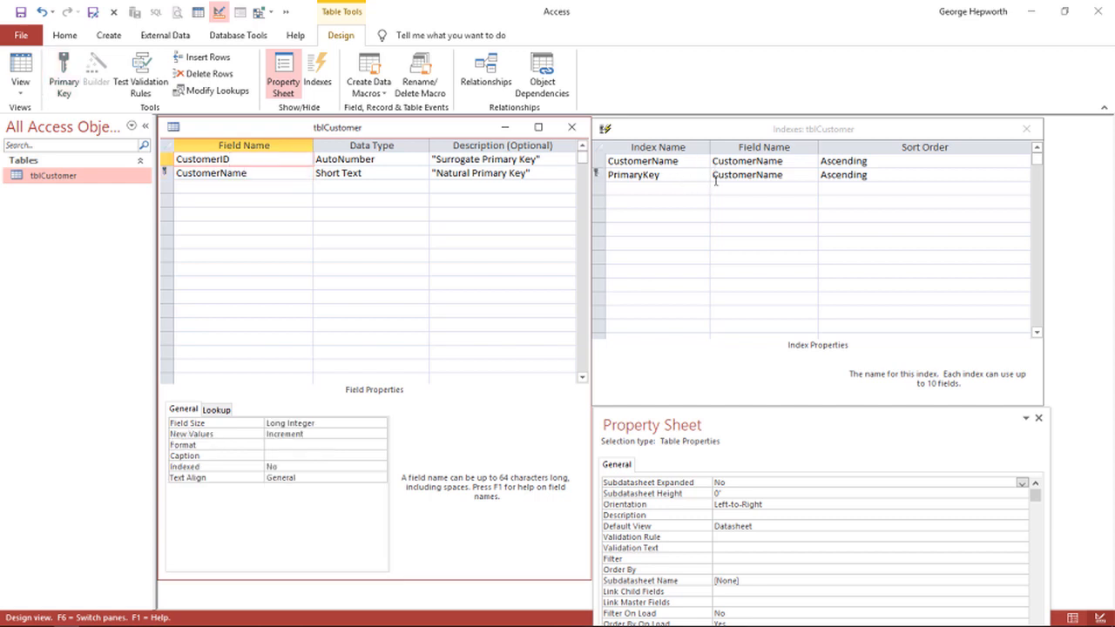
Step: Compare the two indexes on the CustomerName field and delete the redundant non-primary CustomerName index
click(795, 162)
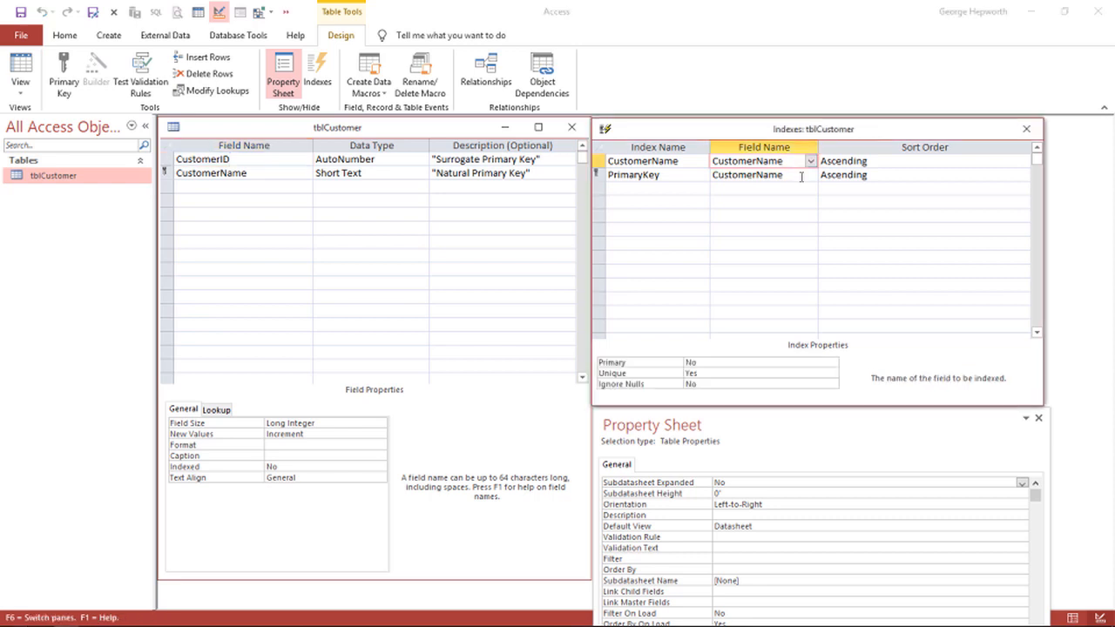
click(801, 175)
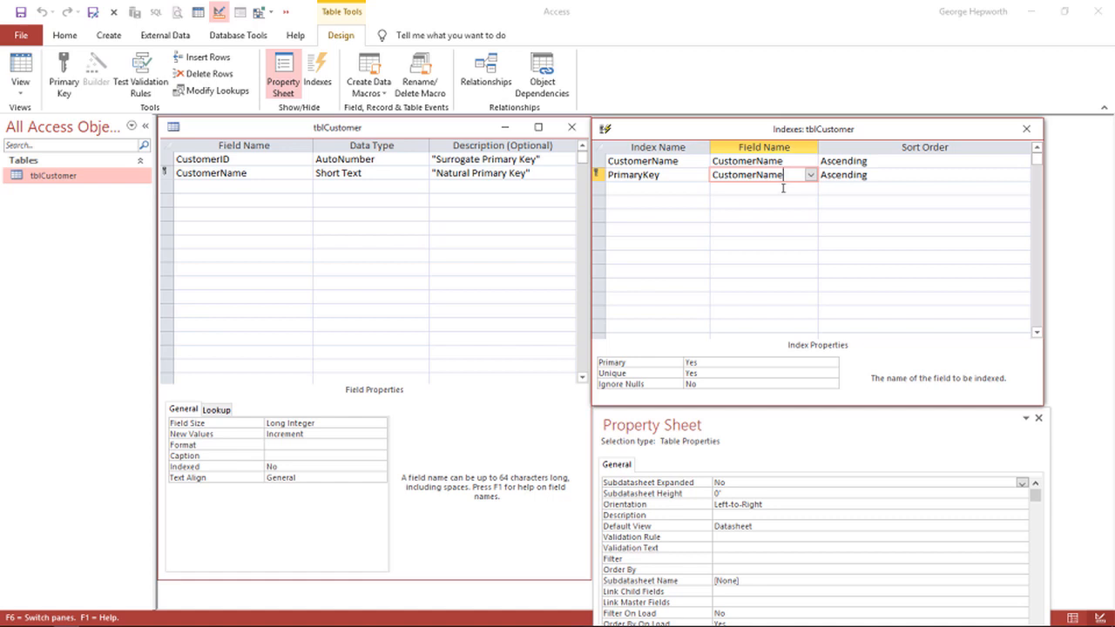
click(688, 163)
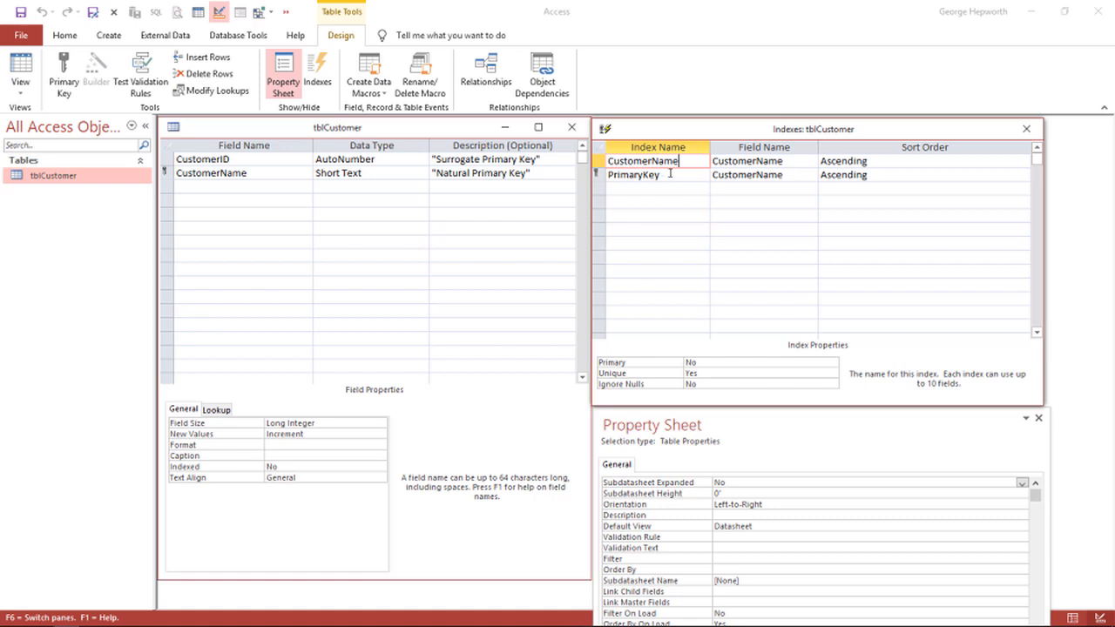
drag(670, 173, 605, 174)
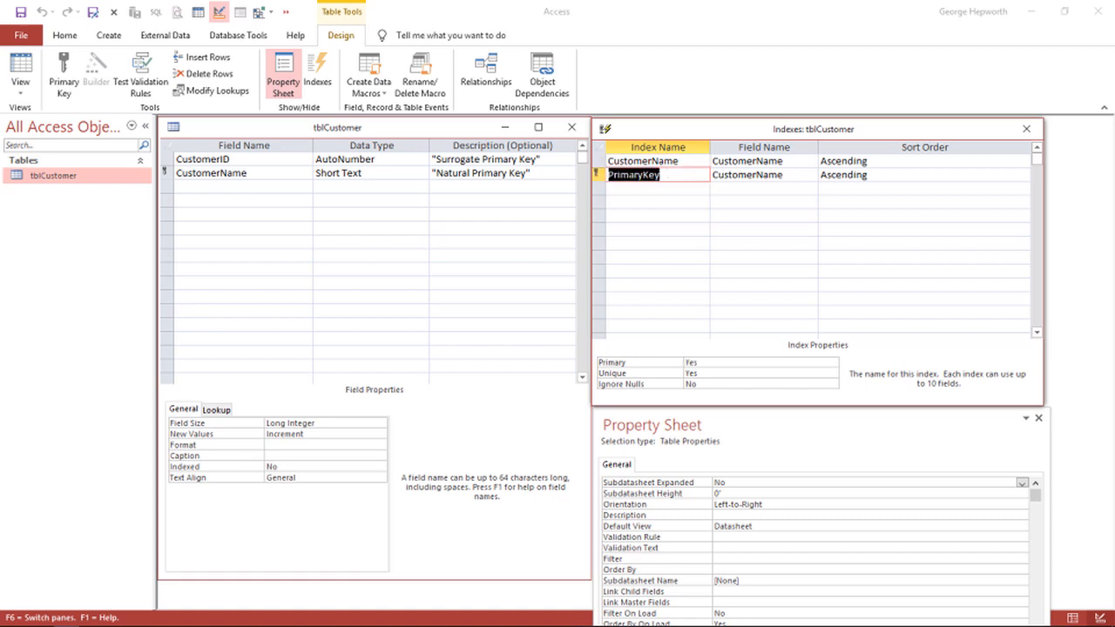
click(687, 160)
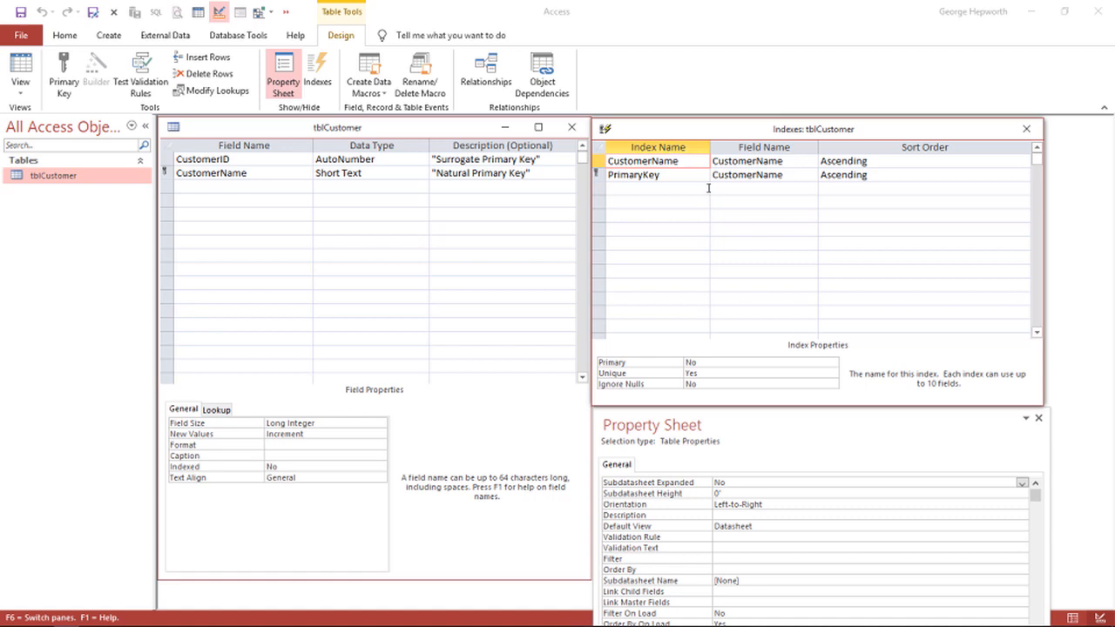
click(603, 161)
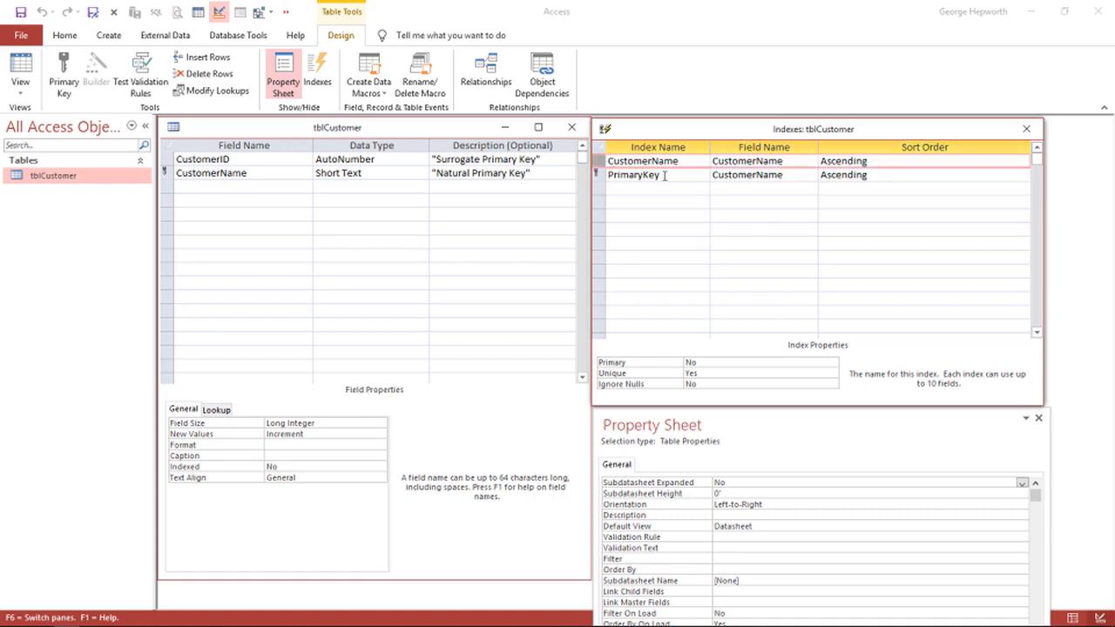
key(Delete)
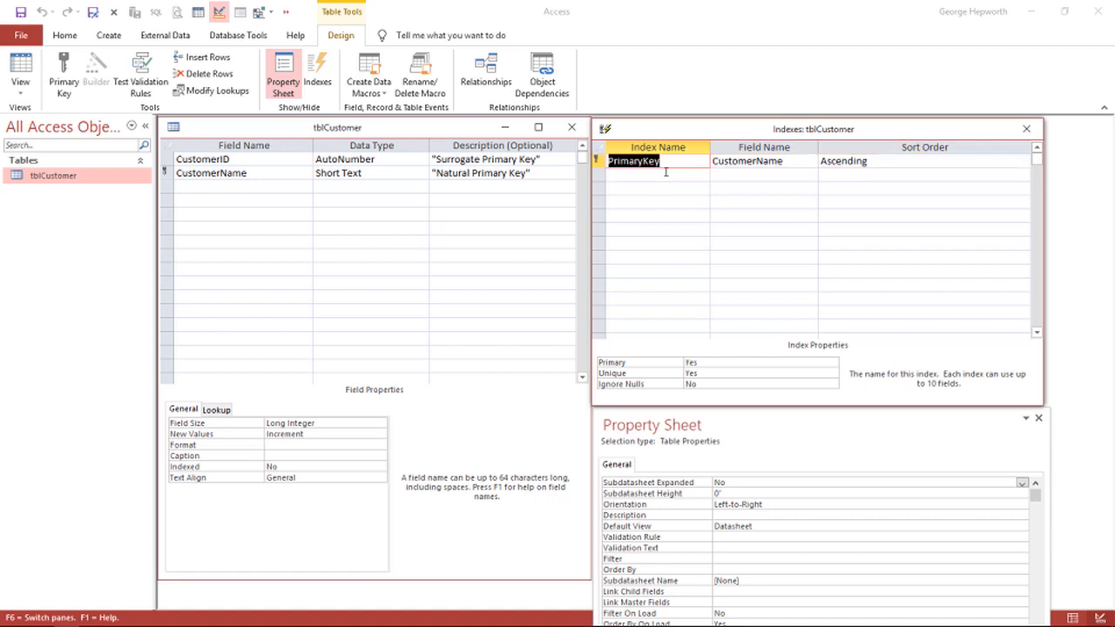
Step: Rename the remaining PrimaryKey index as _CustomerName
key(Delete)
text(_CustomerName)
click(668, 176)
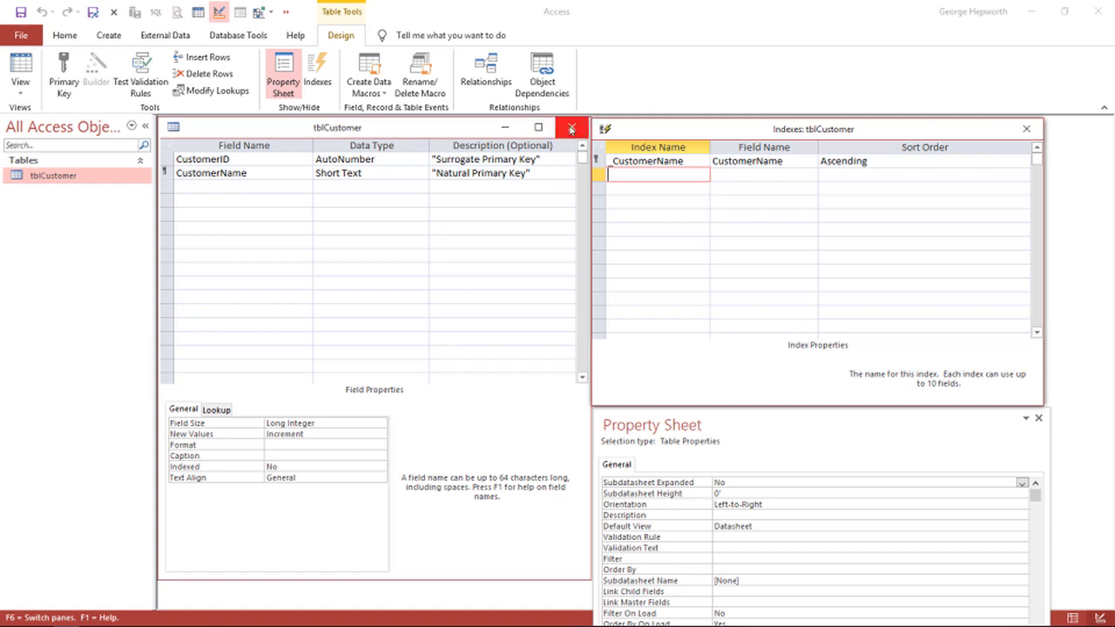
Step: Close tblCustomer without saving the design changes and reopen it in Design View
click(572, 129)
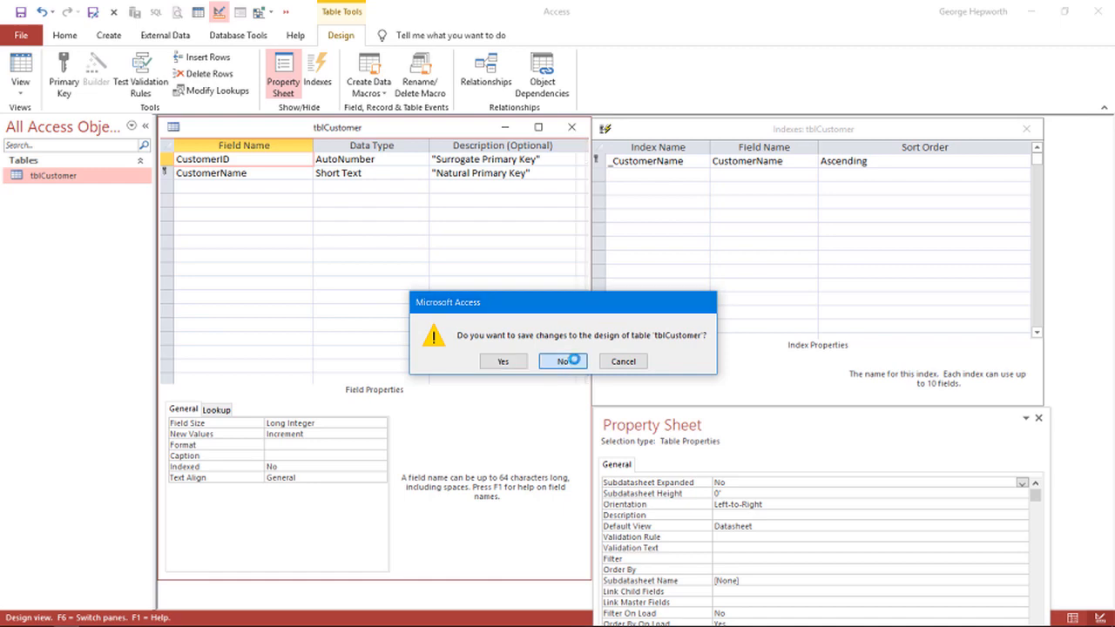
click(564, 360)
right_click(73, 178)
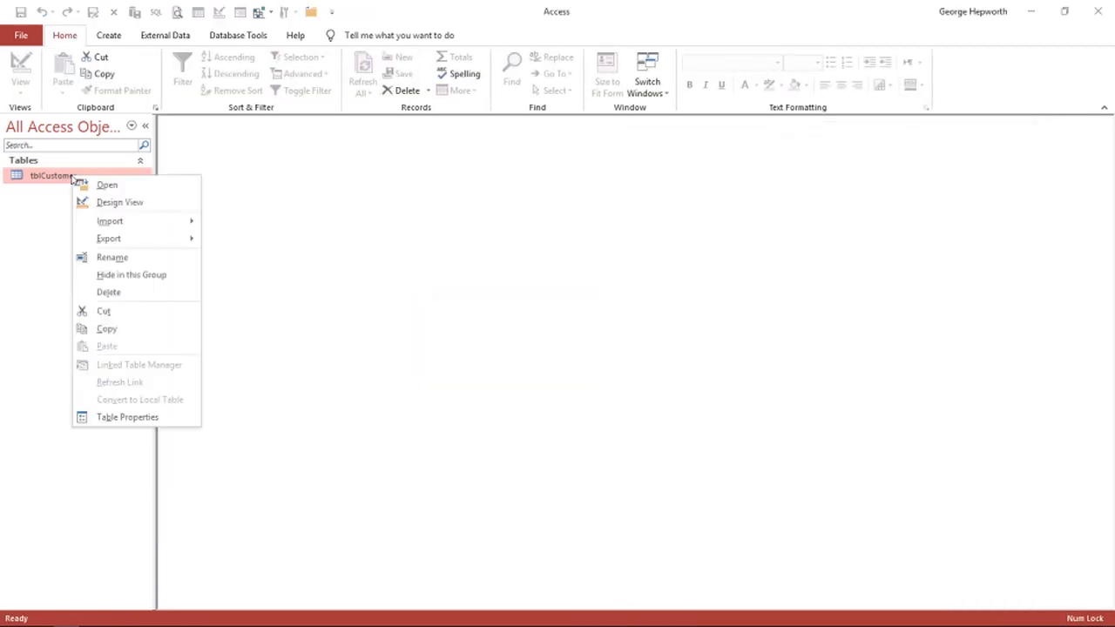
click(109, 203)
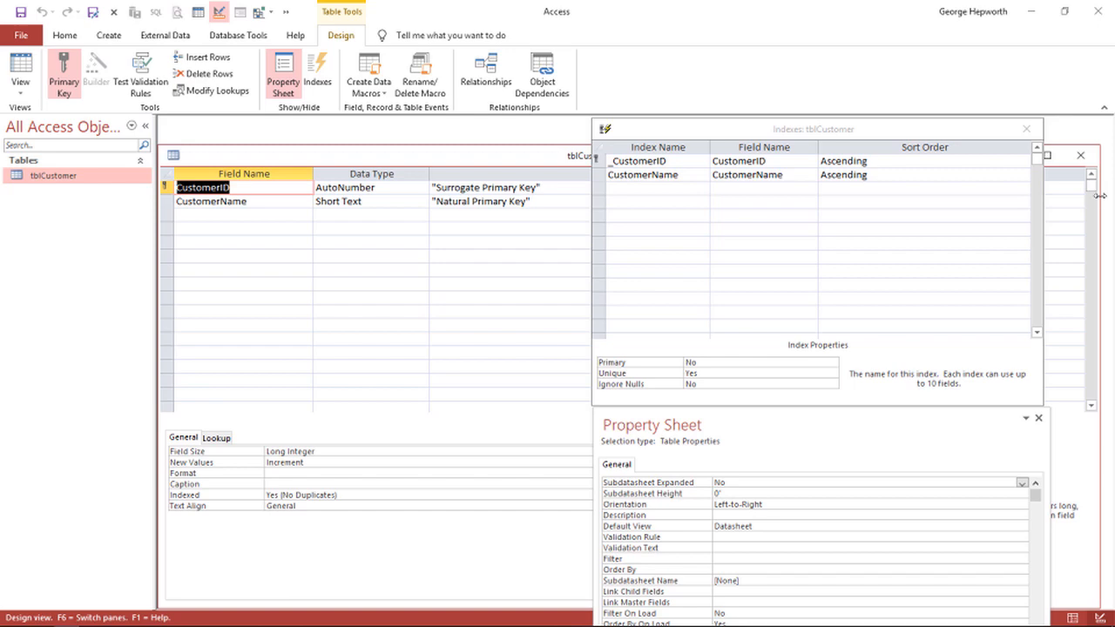
Step: Narrow the tblCustomer design window and compare the field size settings of CustomerID and CustomerName
drag(1100, 197, 592, 195)
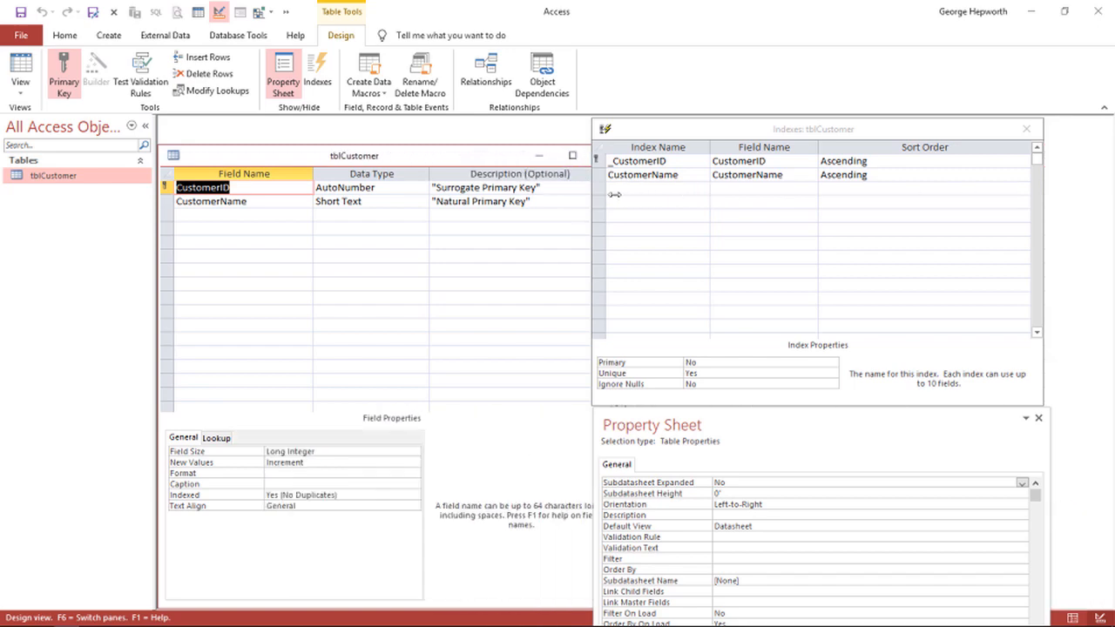
click(241, 188)
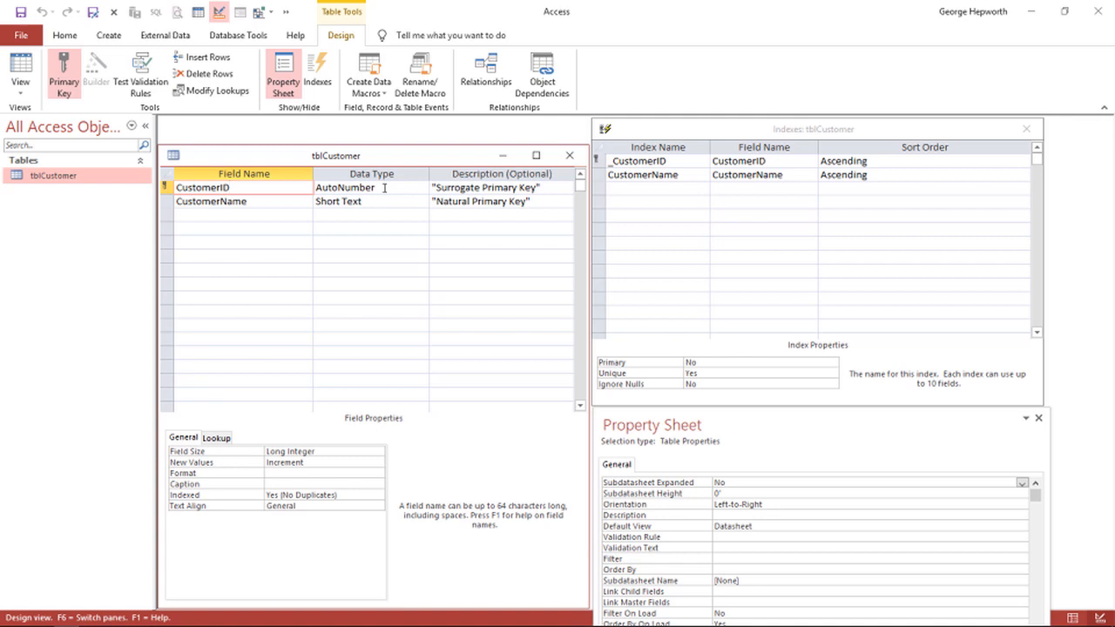
click(331, 451)
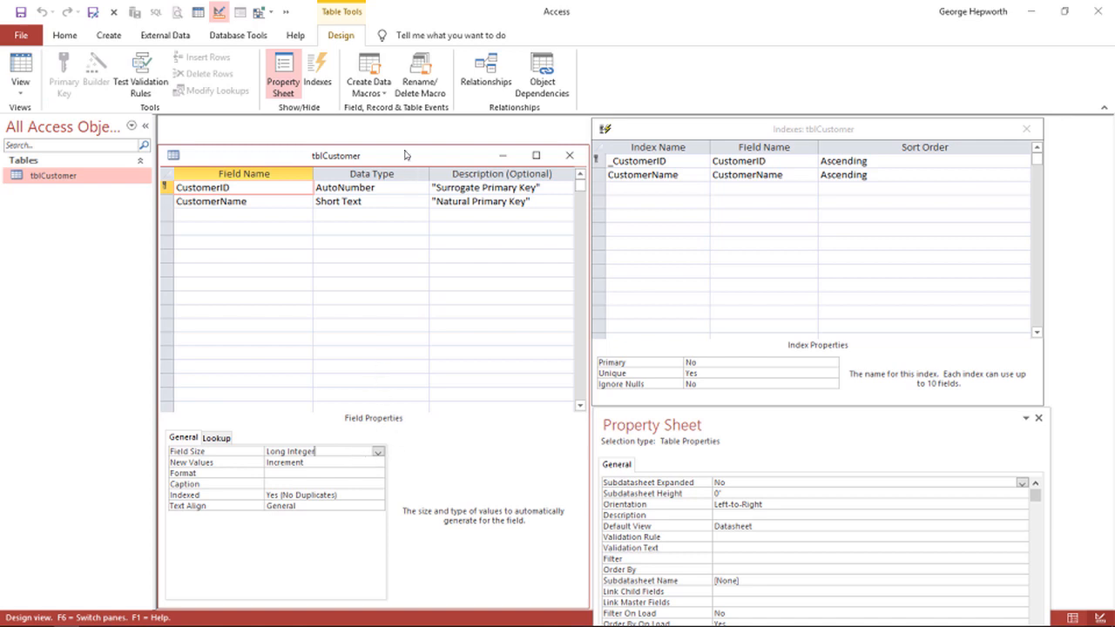
click(343, 452)
click(277, 205)
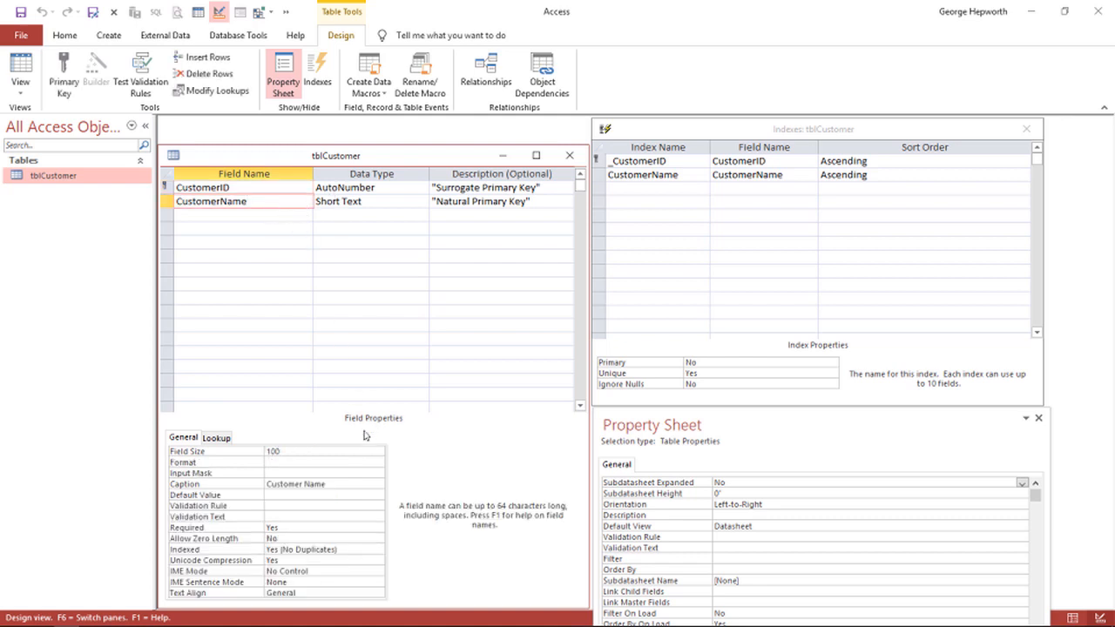
click(287, 452)
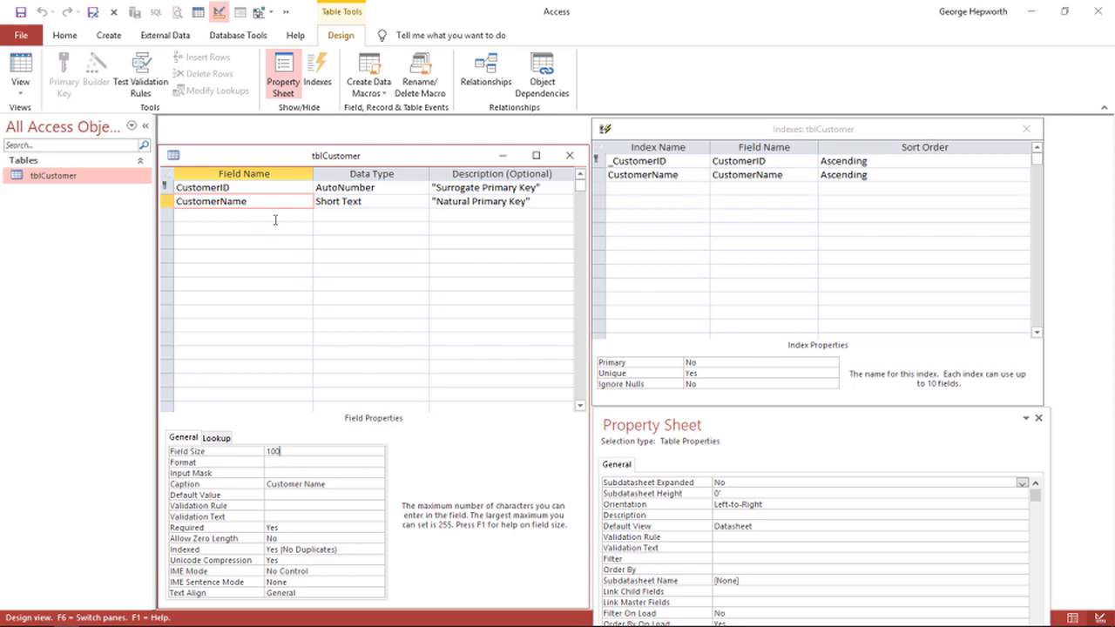
click(258, 187)
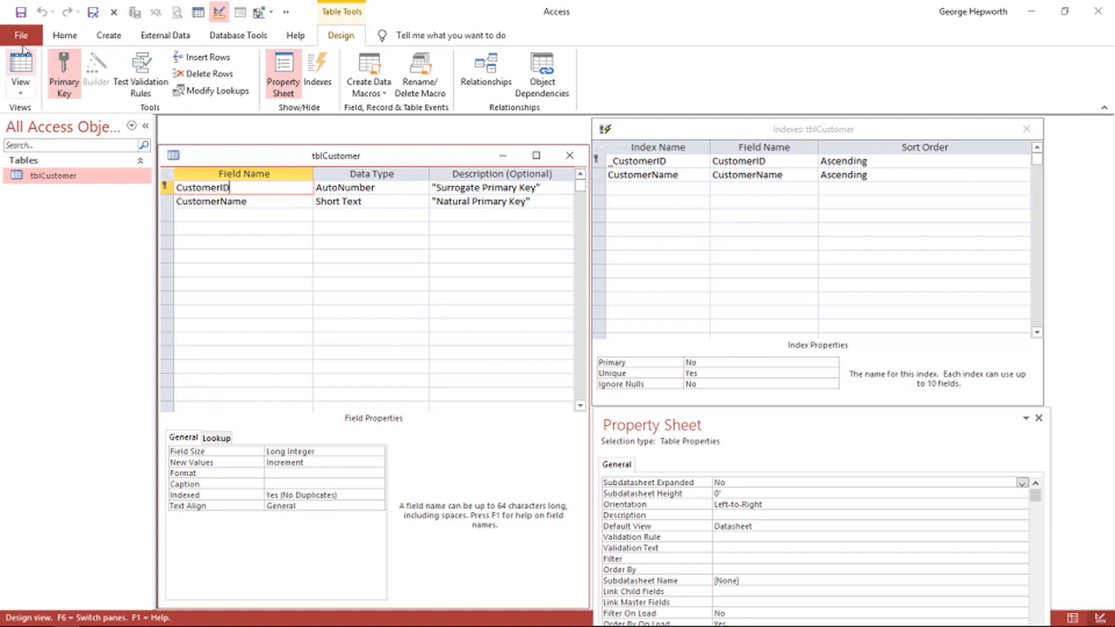
Step: Switch tblCustomer to Datasheet View, make its window wider and shorter, and go to the new record's customer name
click(21, 68)
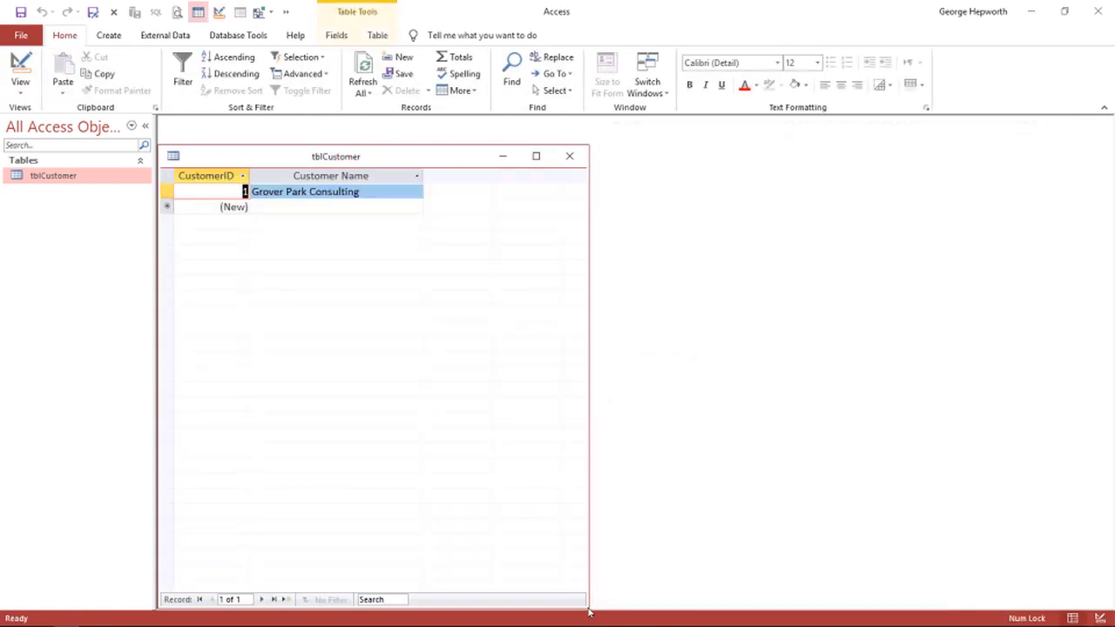
drag(590, 607, 862, 286)
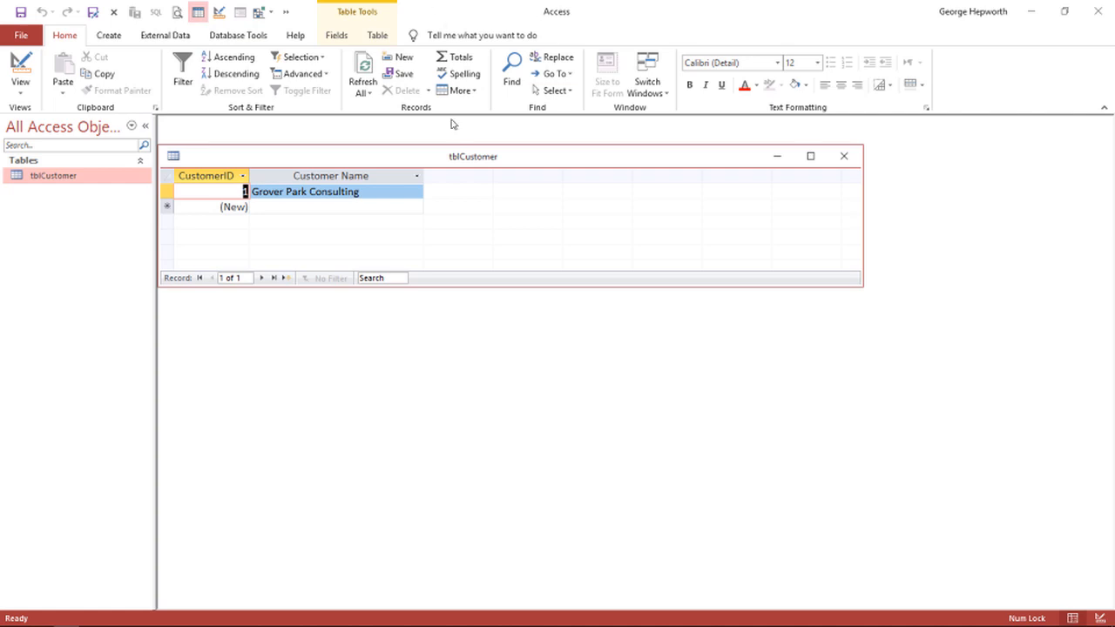
click(369, 193)
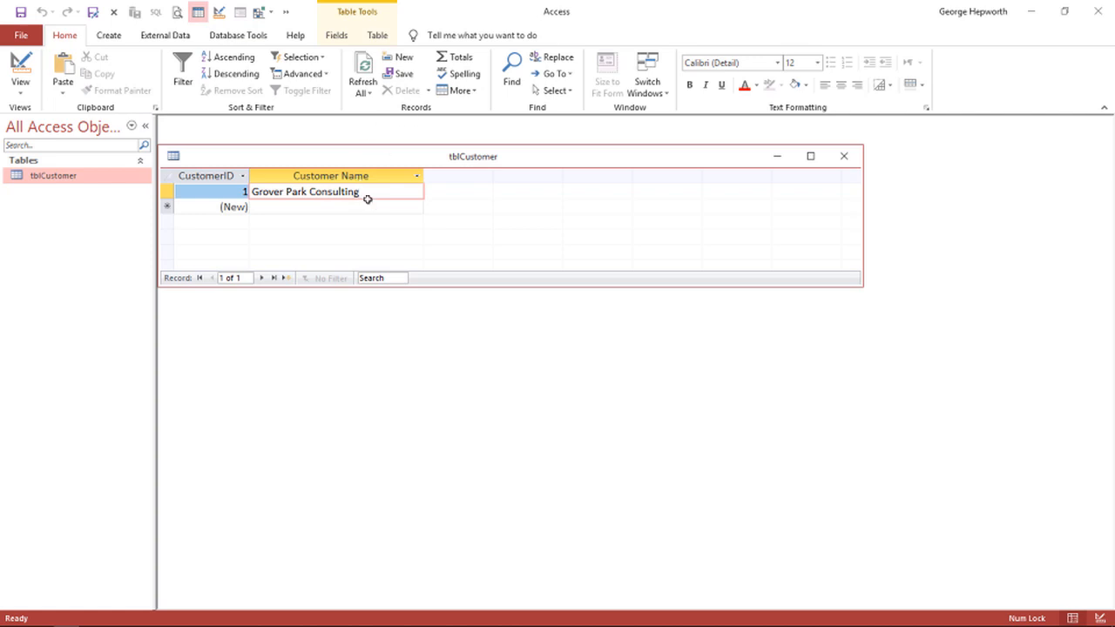
click(362, 205)
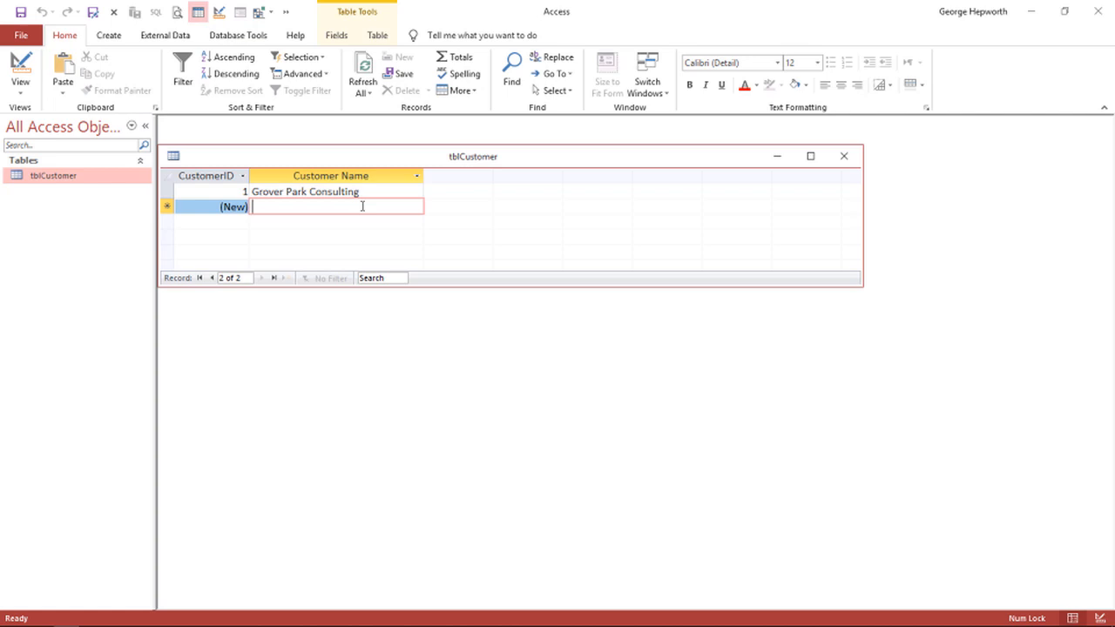
text(M)
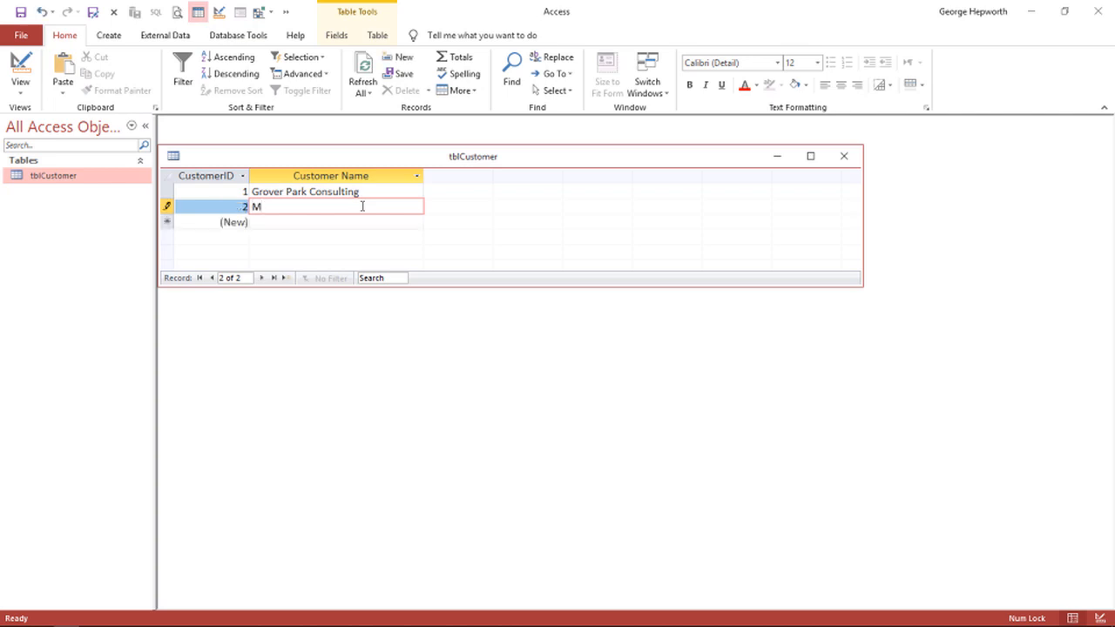
text(aster)
key(BackSpace)
key(BackSpace)
key(BackSpace)
key(BackSpace)
key(BackSpace)
key(BackSpace)
key(BackSpace)
Step: Enter "Western Washington Builders, Inc." as the new record's customer name and save the record
text(Western Westa)
key(BackSpace)
key(BackSpace)
key(BackSpace)
key(BackSpace)
text(ashington Buildr)
key(BackSpace)
text(ers, I)
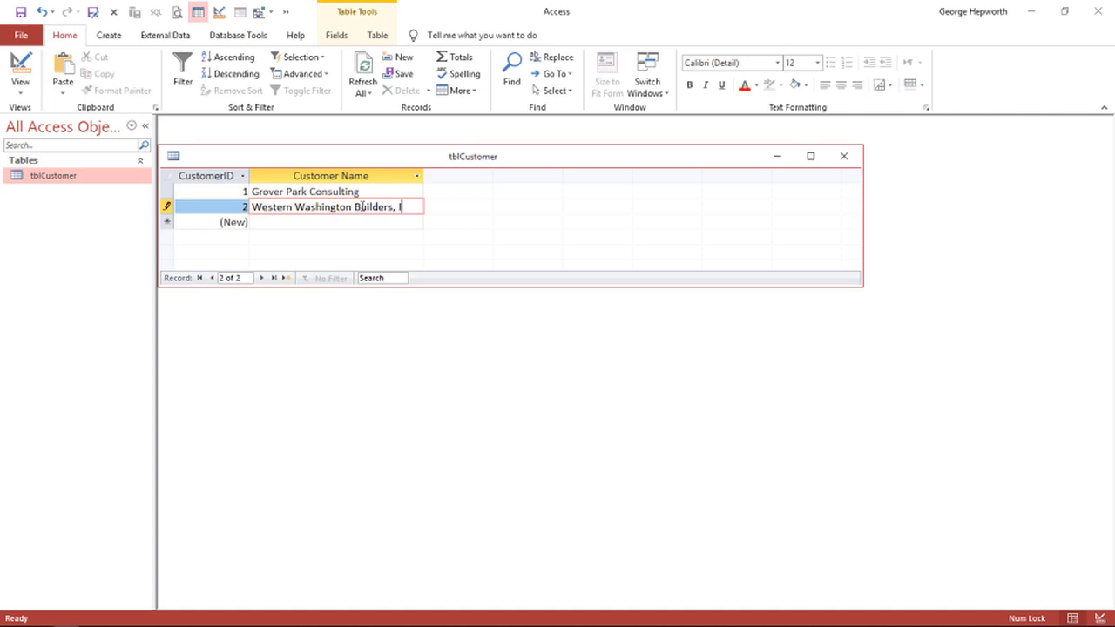
text(nc.)
click(392, 222)
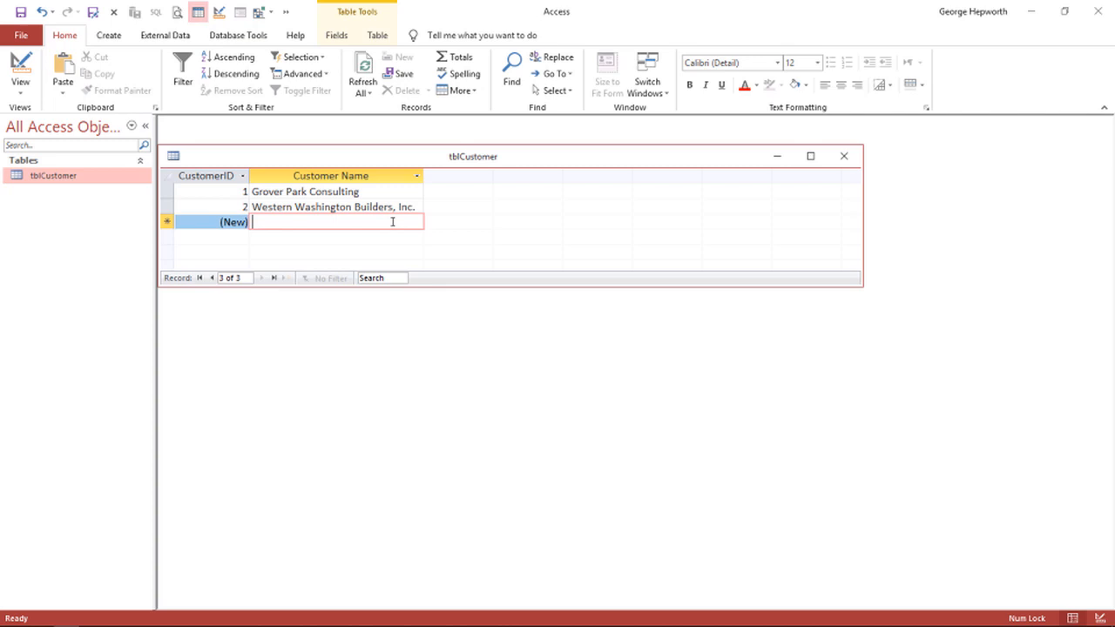
Step: Return tblCustomer to Design View and enlarge its window to show the field properties
click(420, 209)
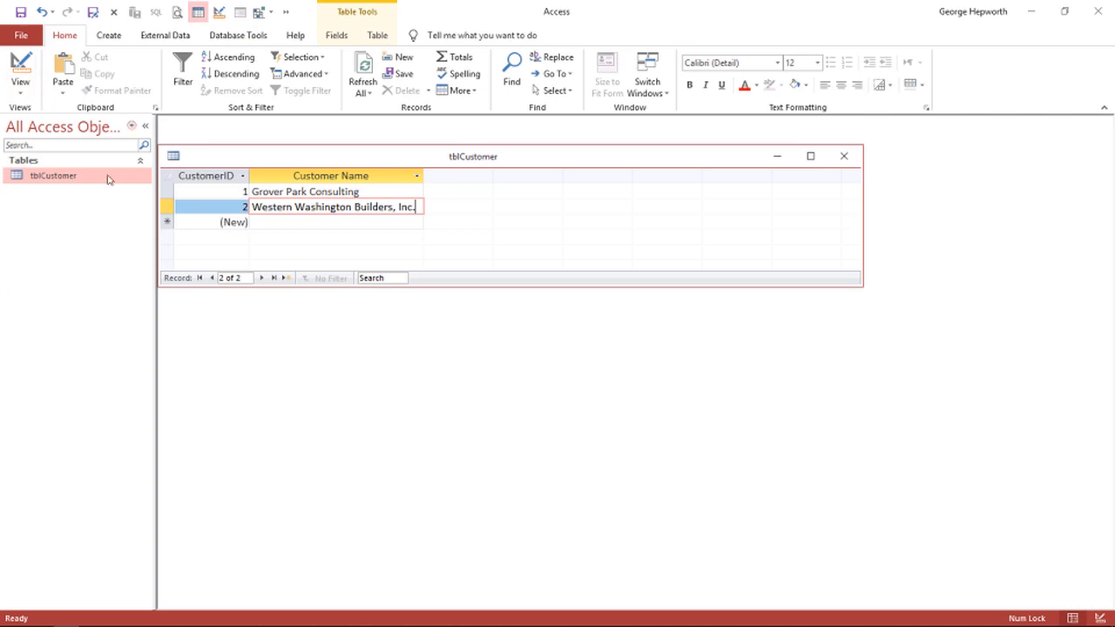
click(21, 68)
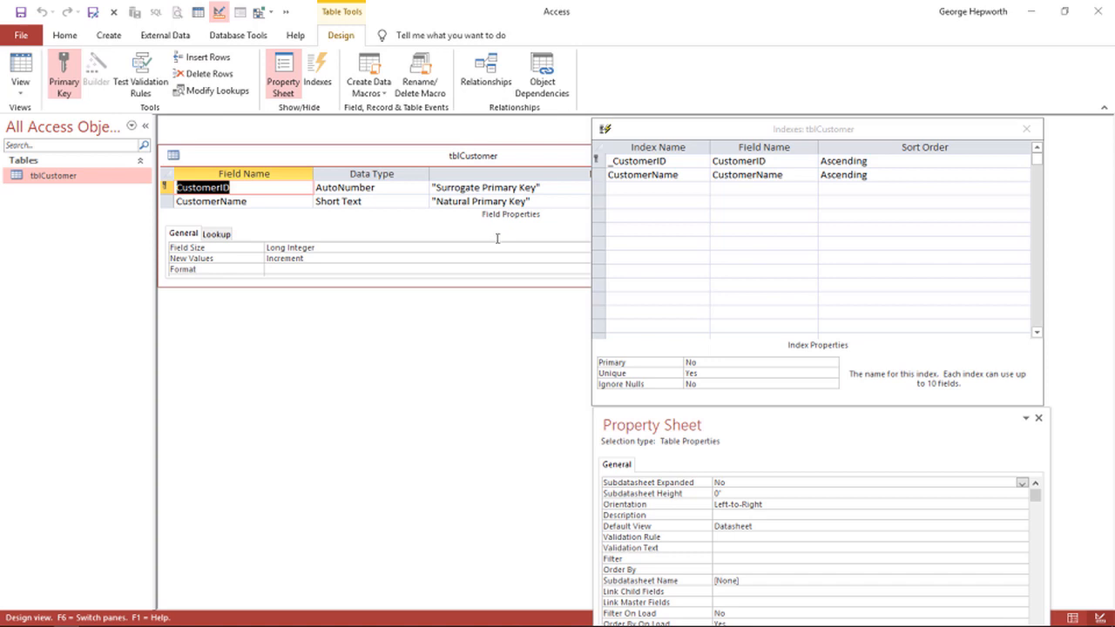
drag(502, 285, 489, 379)
drag(381, 379, 390, 462)
Step: Add a Short Text field named DBAOne to tblCustomer with a field size of 150
click(214, 195)
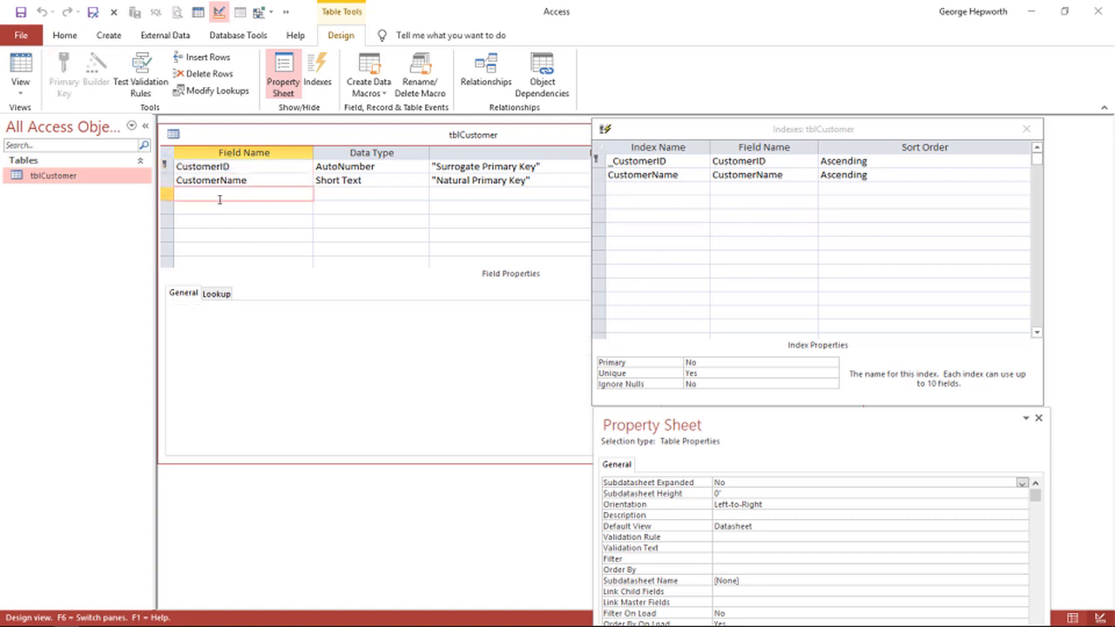
text(DBAOne)
key(Tab)
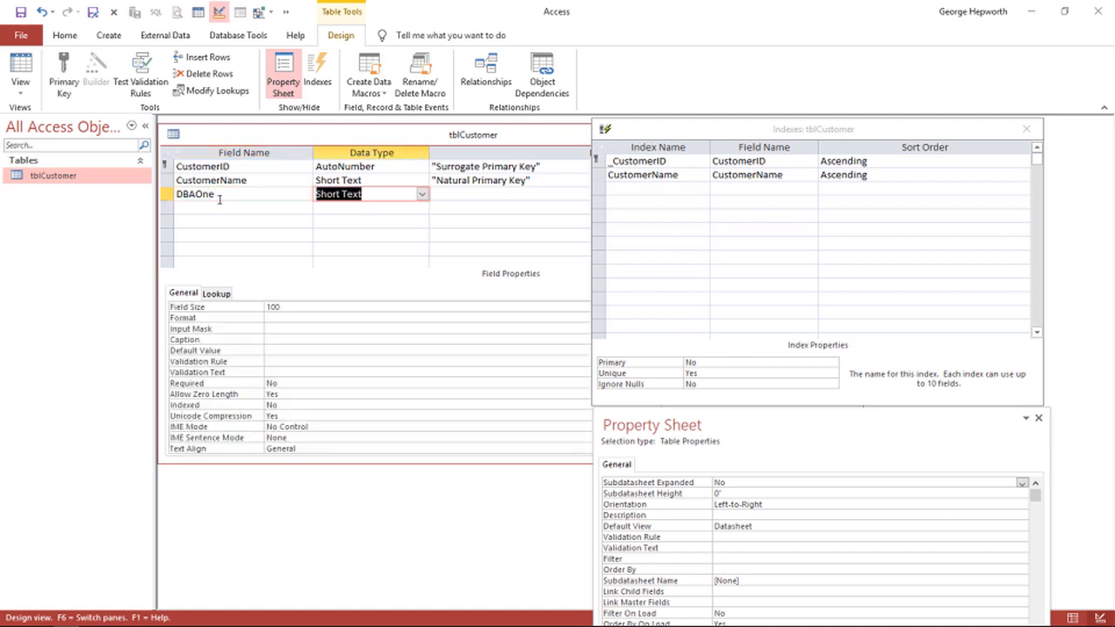
click(274, 307)
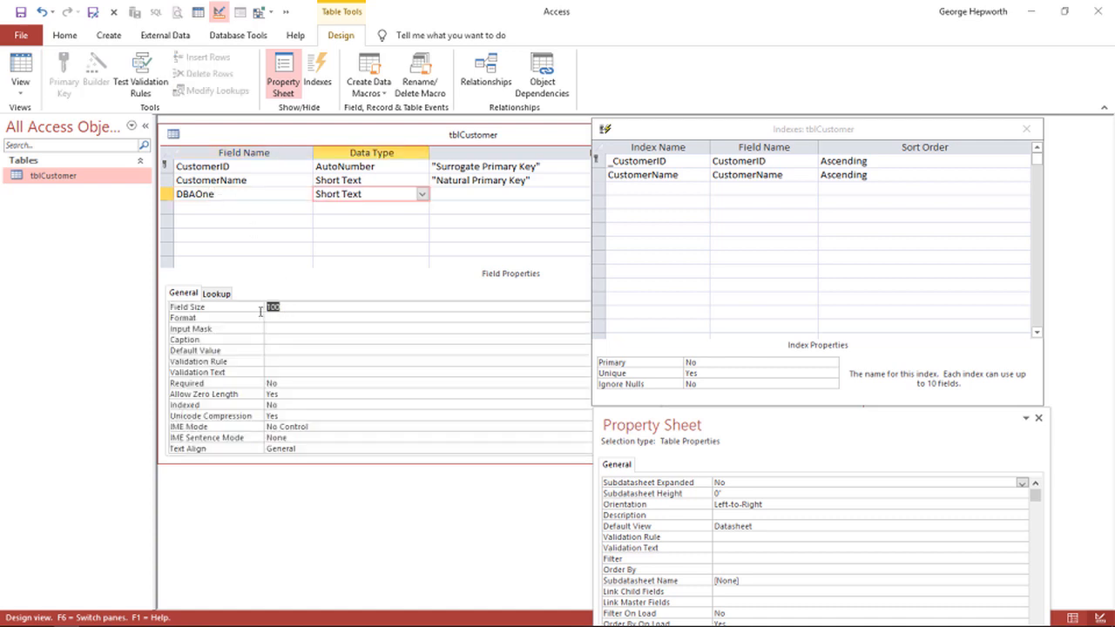
text(150)
click(287, 319)
Step: Add a Short Text field named DBATwo below DBAOne with a field size of 150
click(223, 208)
double_click(220, 195)
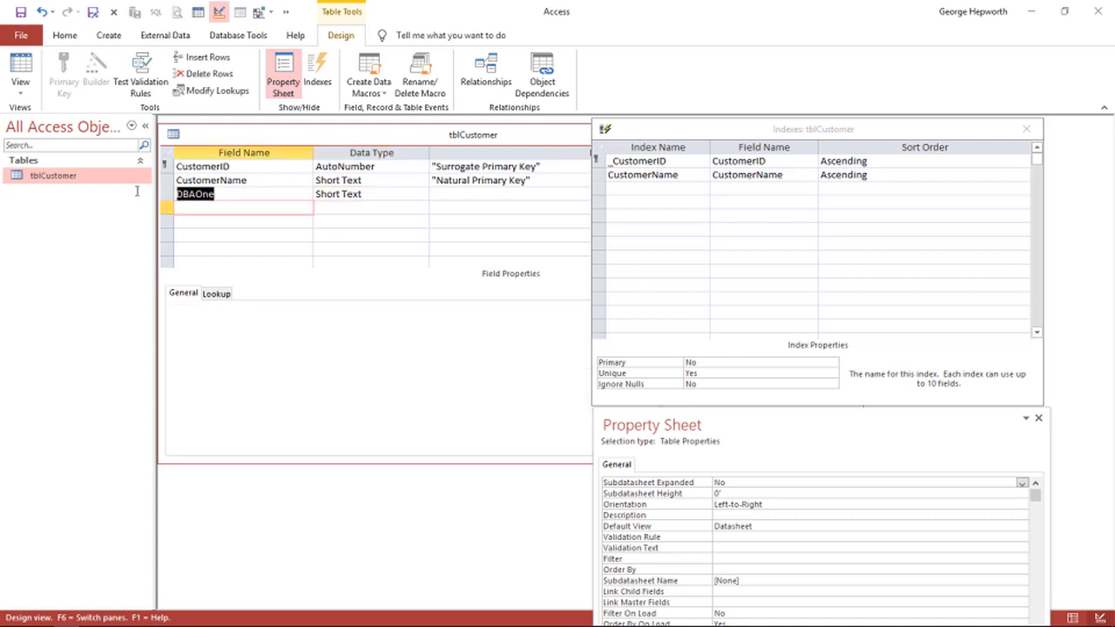
click(220, 210)
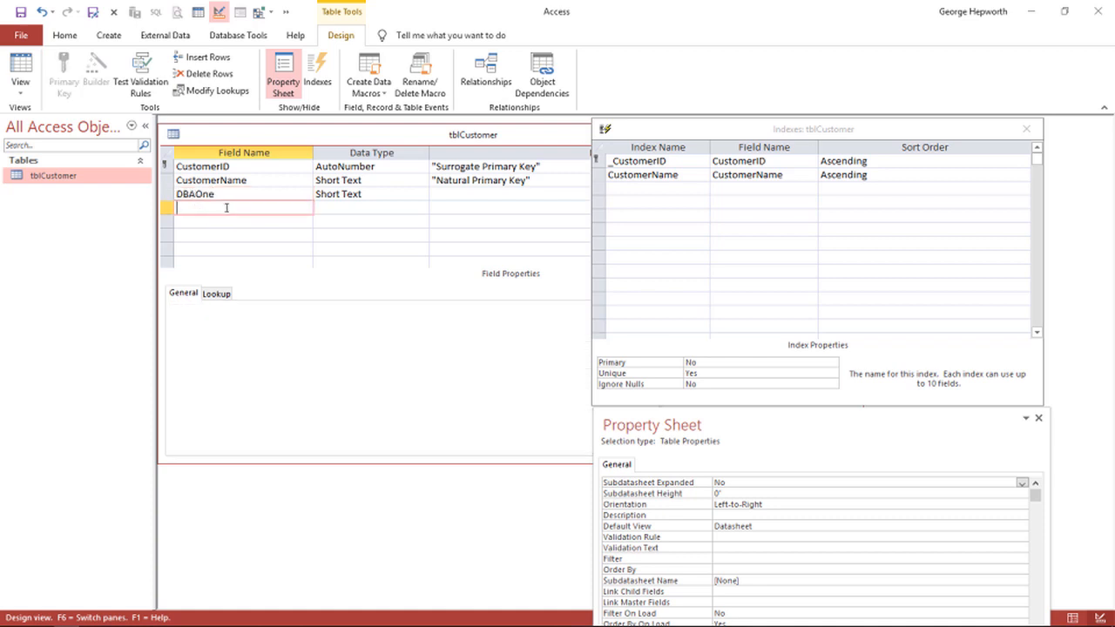
text(DBATwo)
click(321, 207)
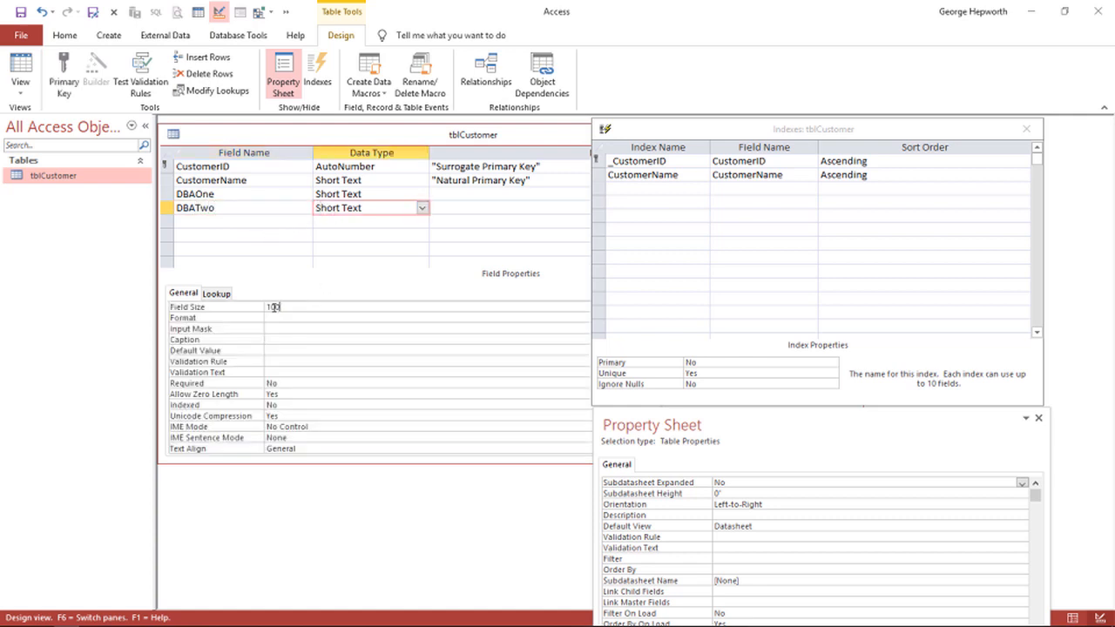
double_click(274, 307)
text(15)
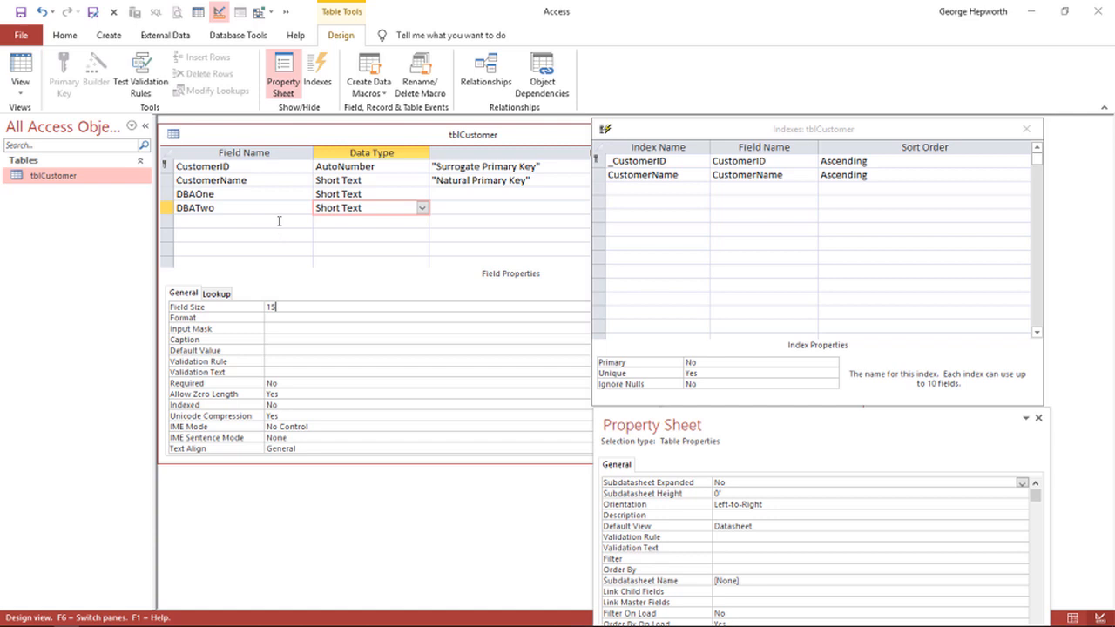
text(0)
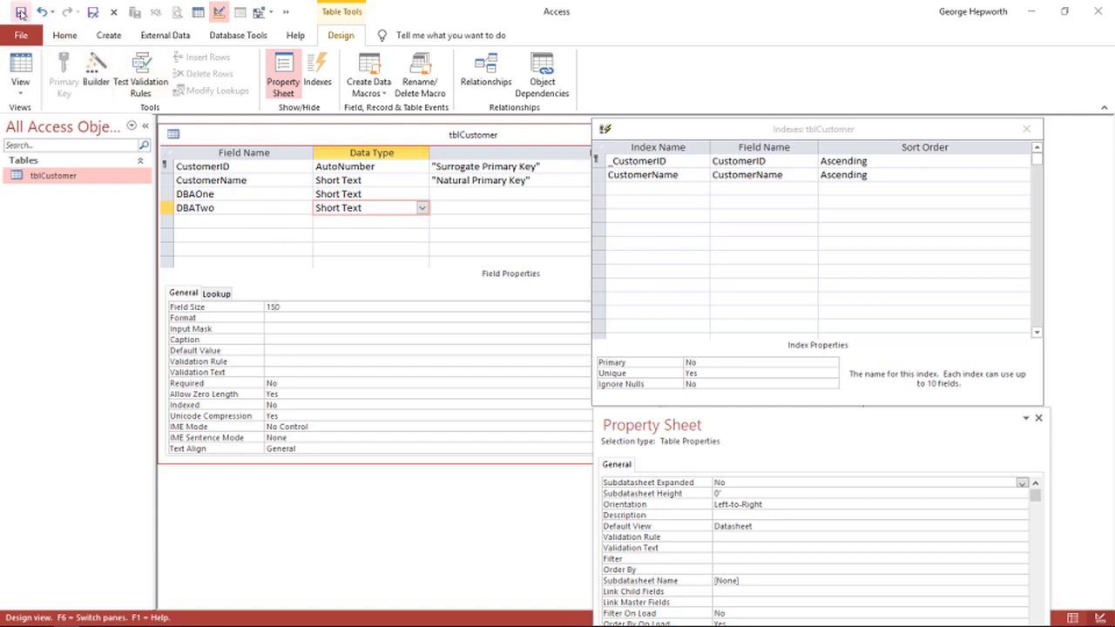
Step: Save the tblCustomer design and switch the table to Datasheet View
click(20, 13)
click(20, 68)
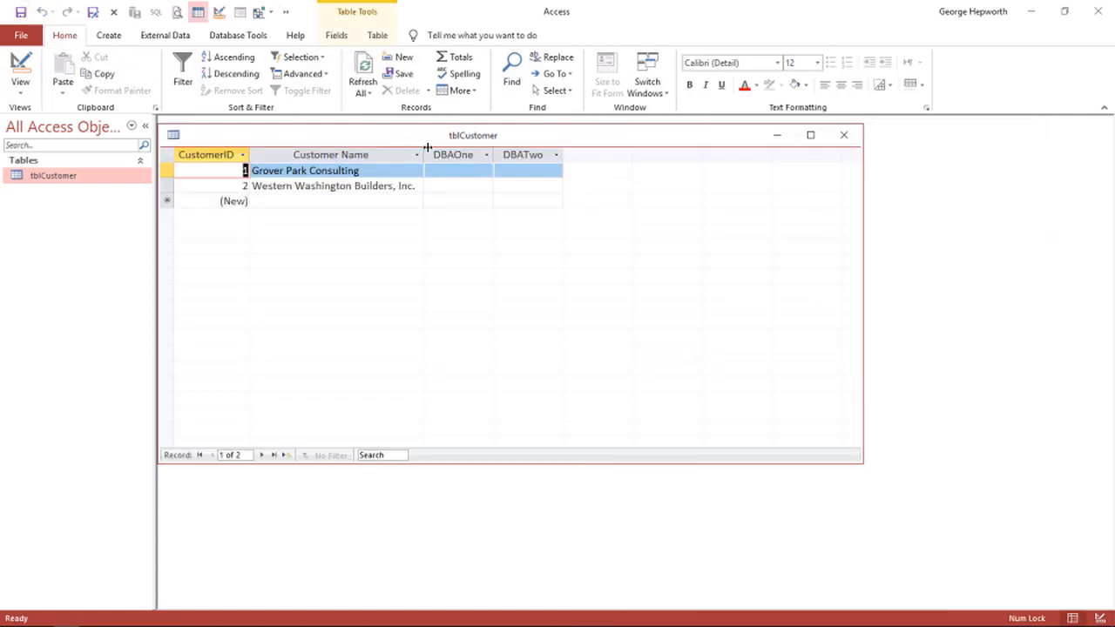
click(486, 155)
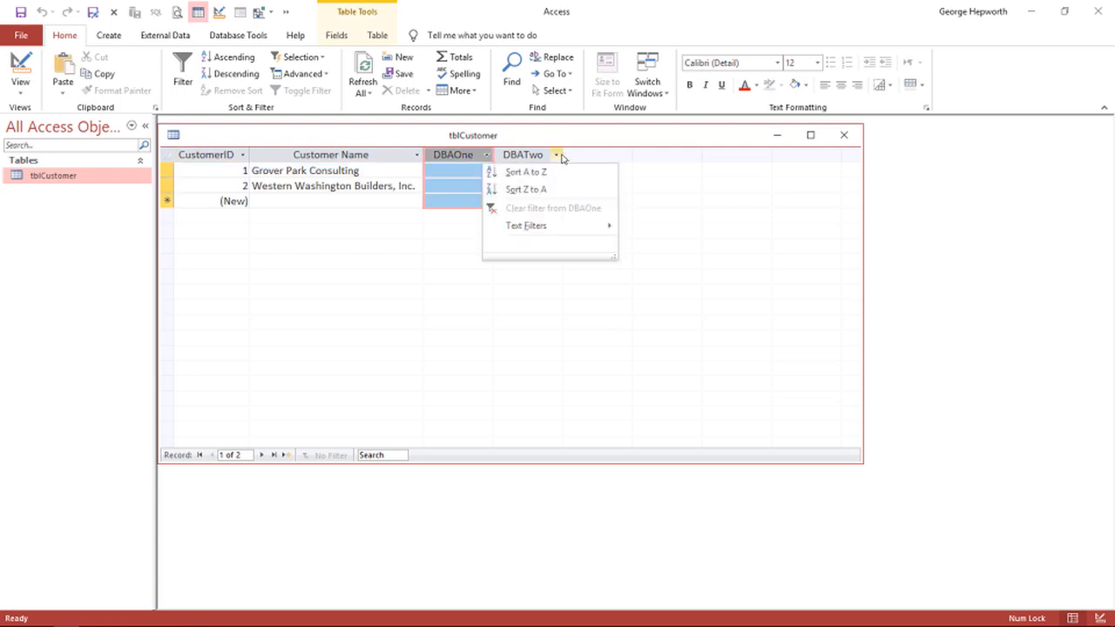
click(438, 185)
Step: For Western Washington Builders, Inc., enter "Rainbow Heights, LLC" as DBAOne and "Rainbow Crest, LLC" as DBATwo, and save the record
click(439, 186)
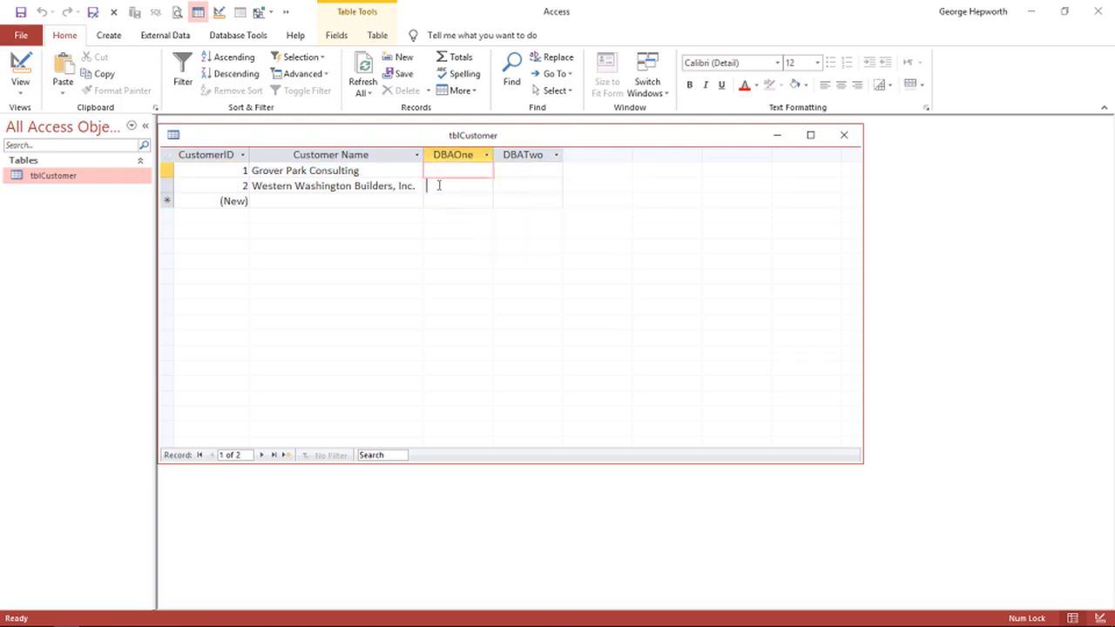
text(Ra)
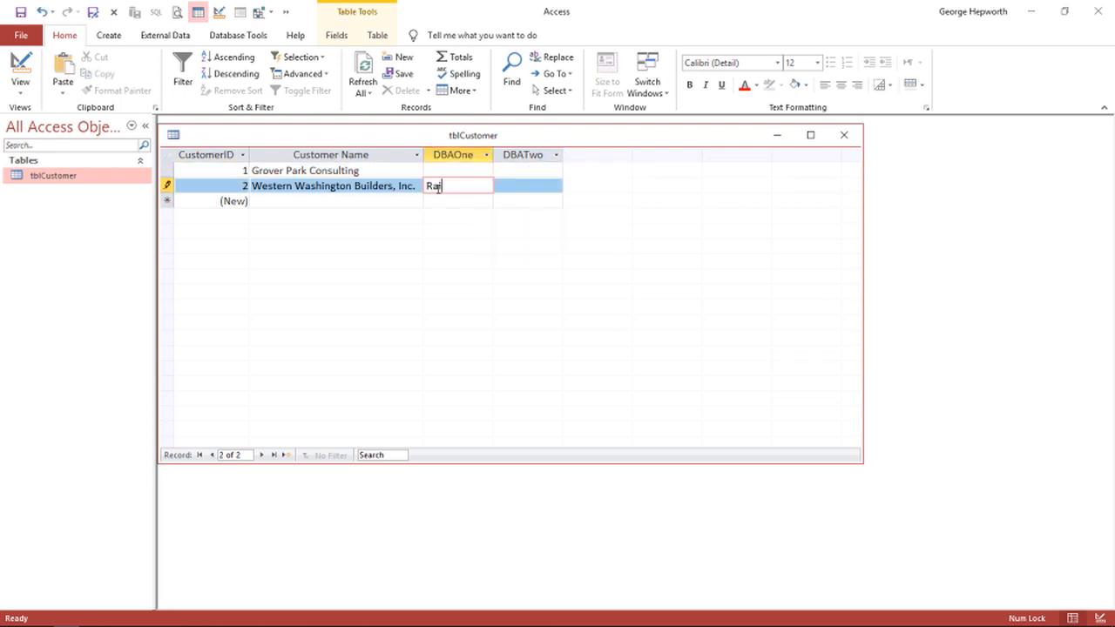
text(inbow Heights, LLC)
key(Tab)
text(Rai)
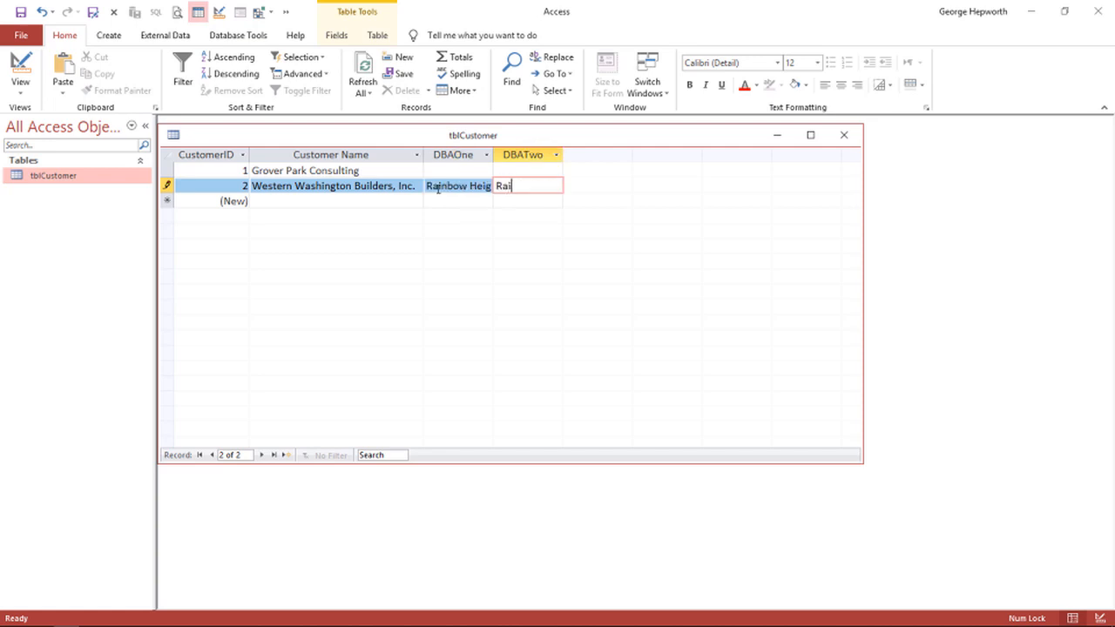
text(nbow C)
text(rest, LLC)
click(541, 203)
Step: Fit the DBATwo, DBAOne and Customer Name column widths to their contents
double_click(562, 154)
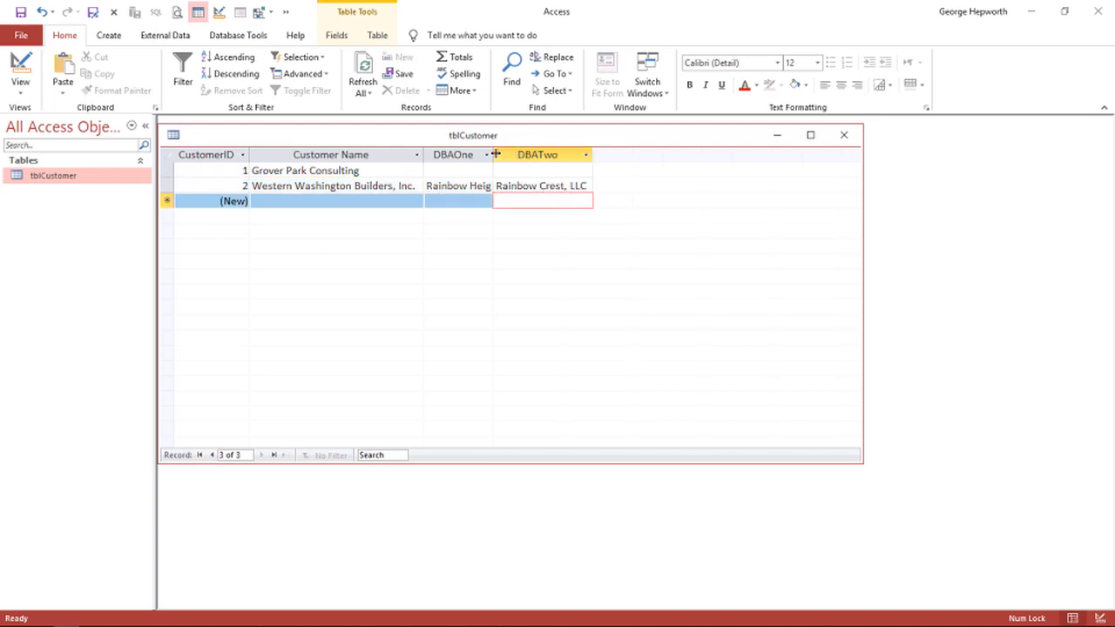
double_click(494, 154)
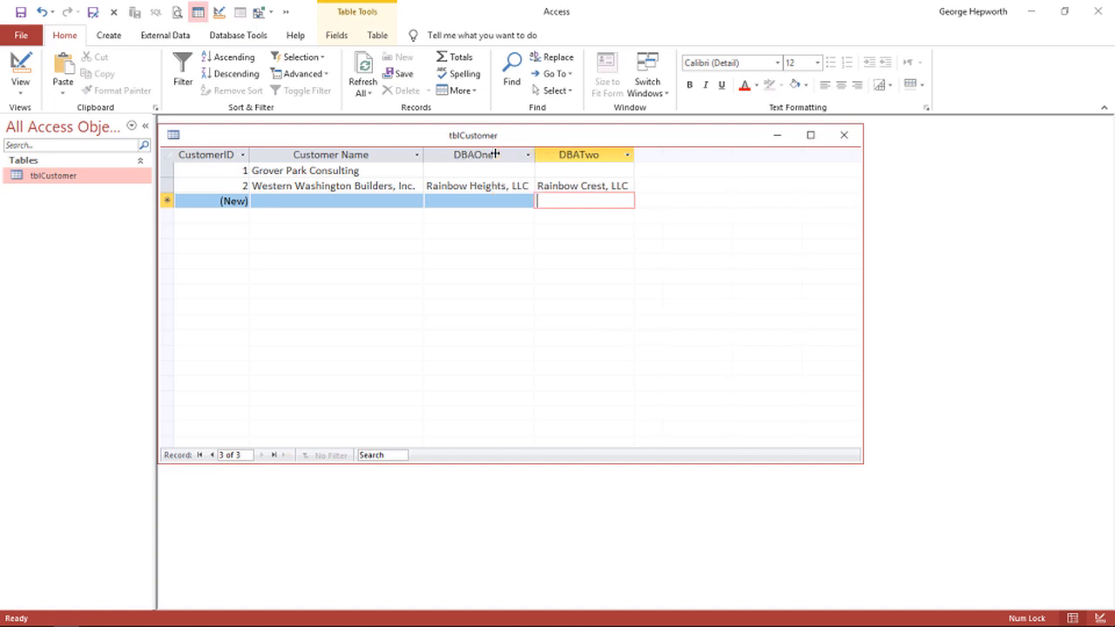
double_click(424, 155)
click(389, 201)
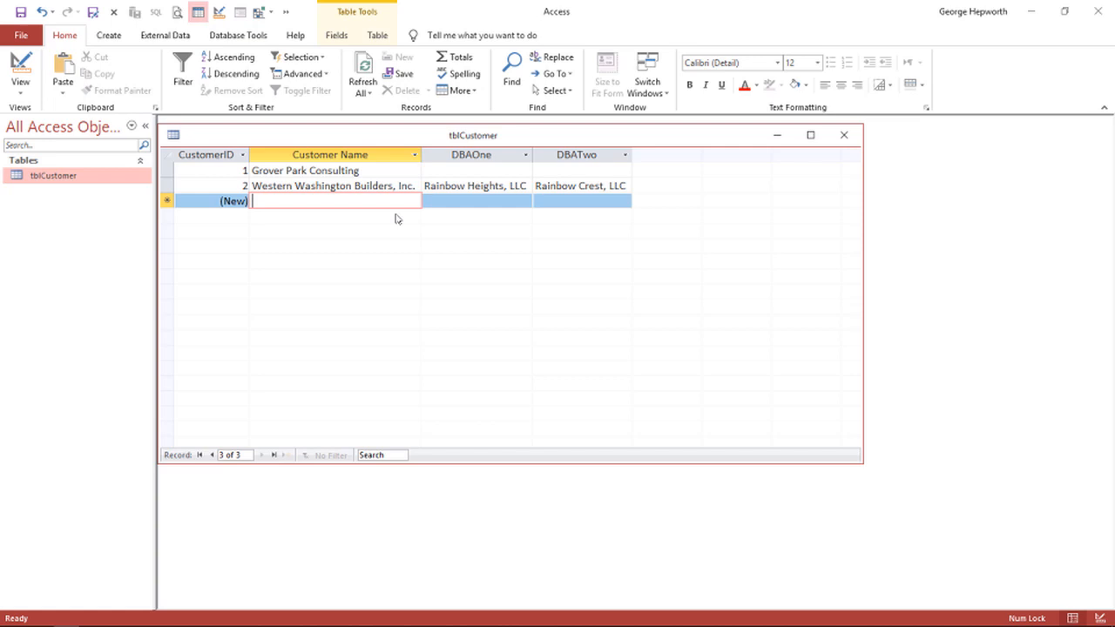
Step: Review the current database's option for table design changes in Datasheet view and the commands available in the empty area beside DBATwo
click(22, 36)
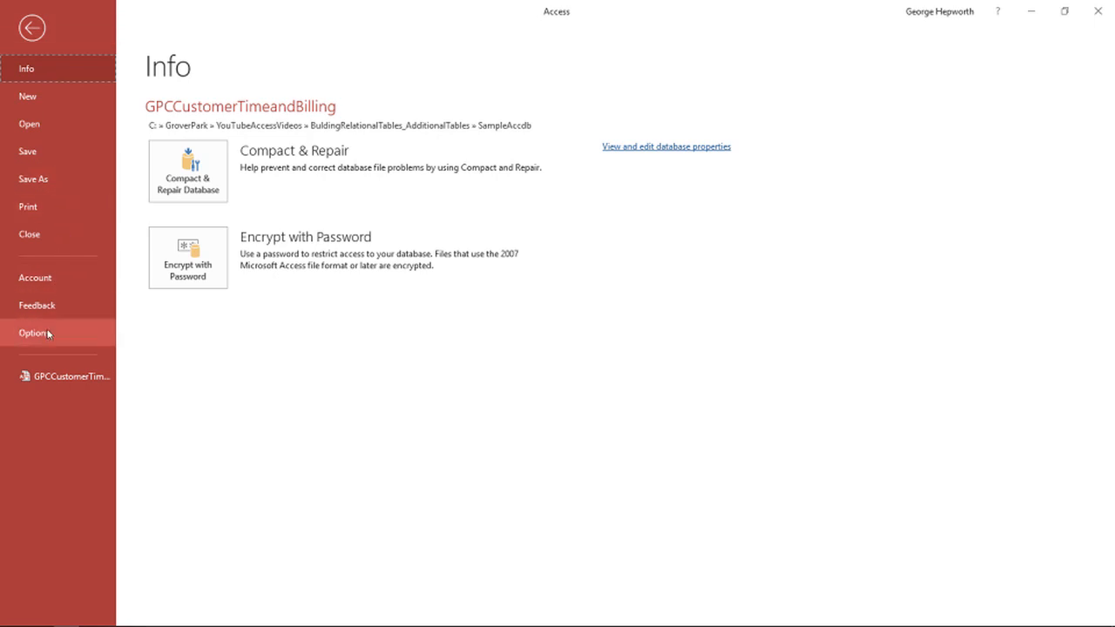
click(48, 334)
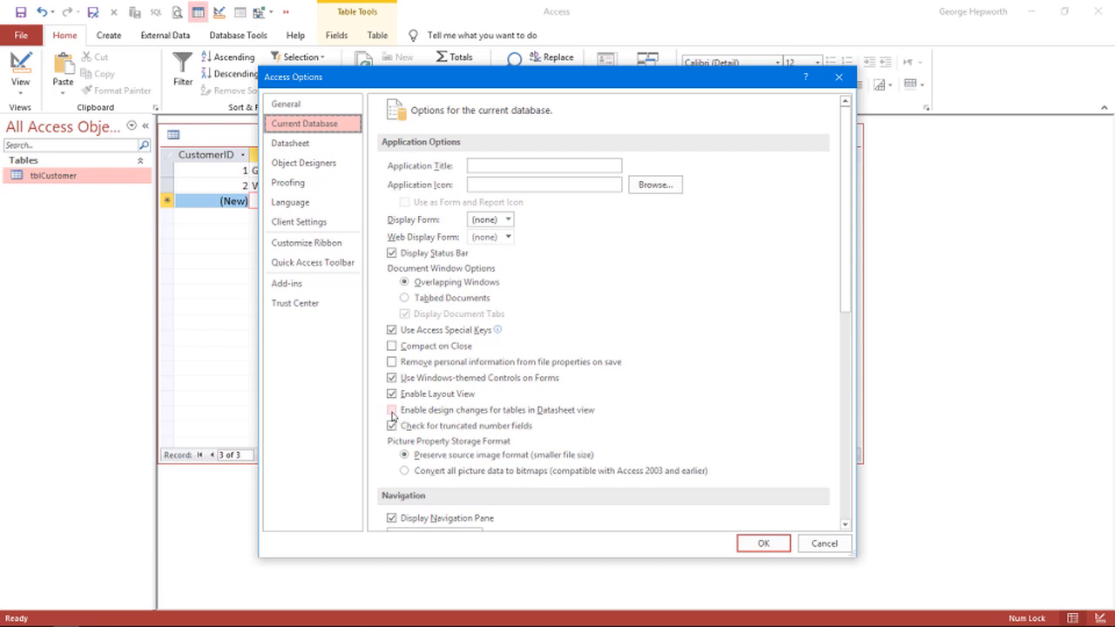
click(763, 542)
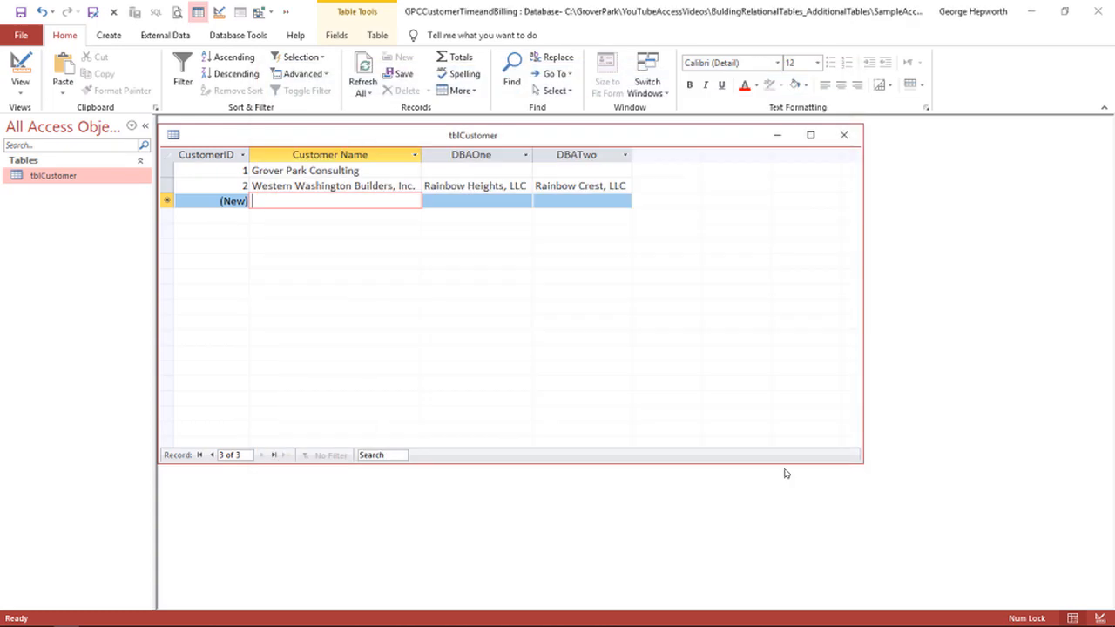
right_click(645, 159)
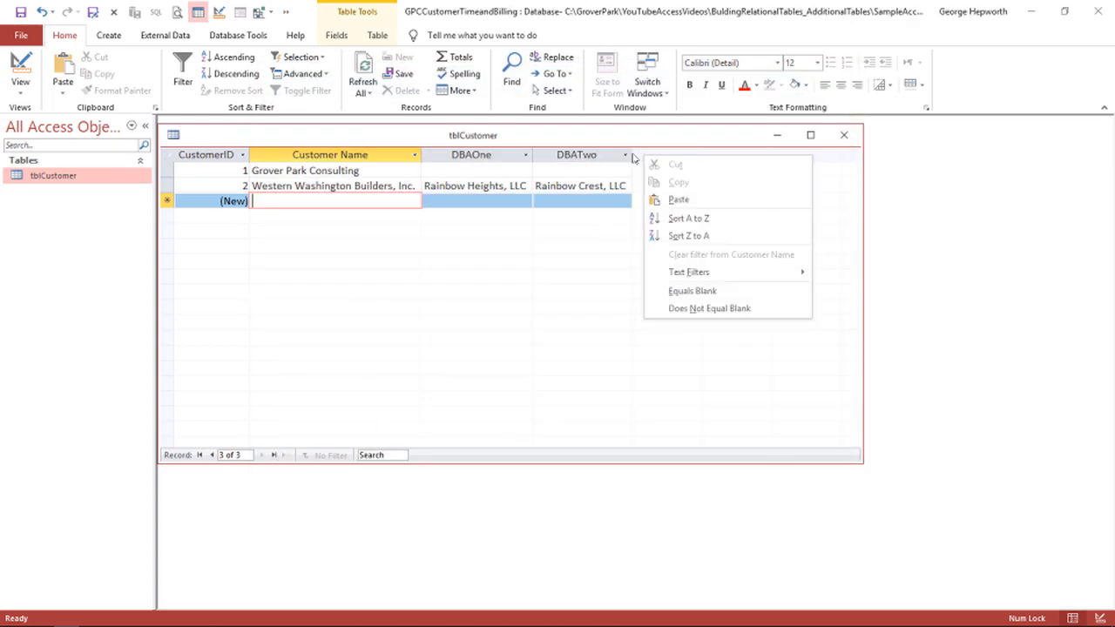
Step: Add a new tblCustomer record with "Bob's Dry Cleaners" as Customer Name, leave its DBA fields blank, and save it
key(Escape)
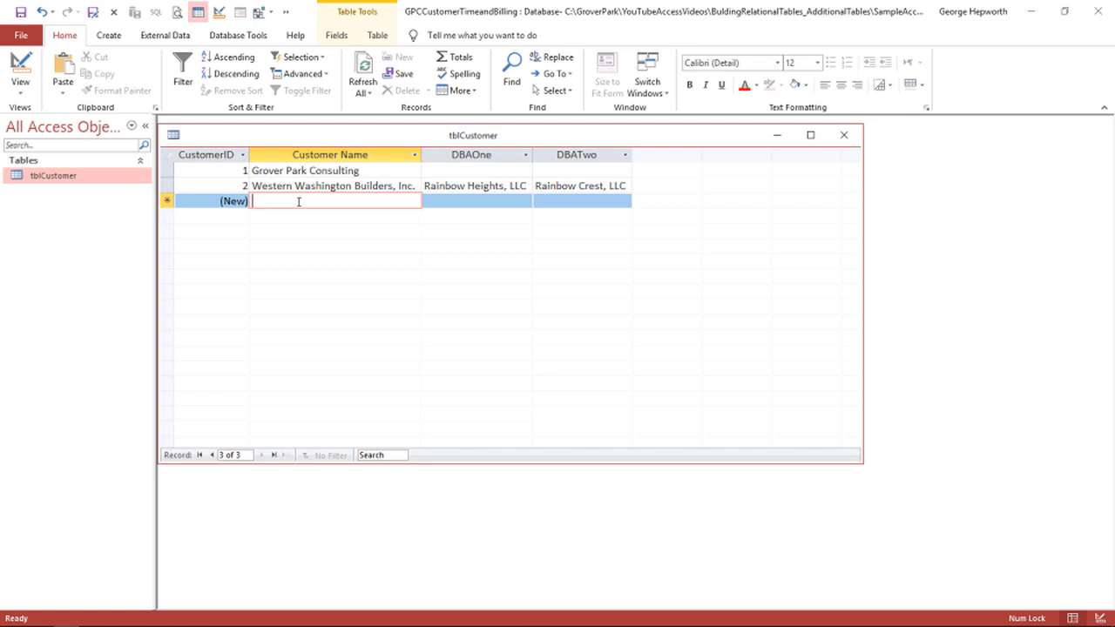
text(Bob')
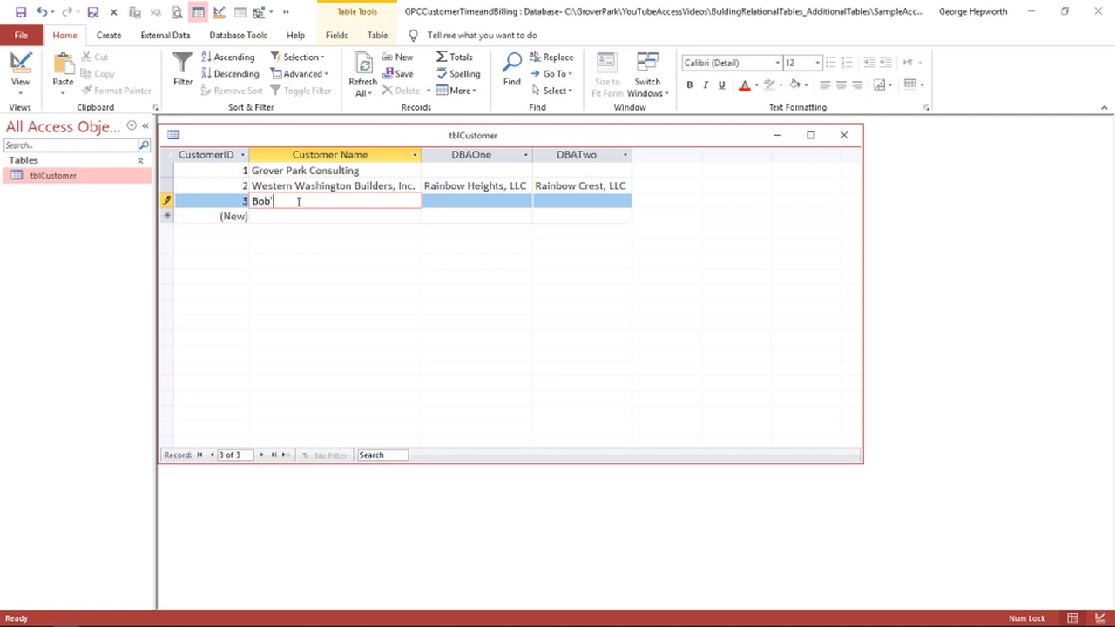
text(s Dry Cleaners)
key(Tab)
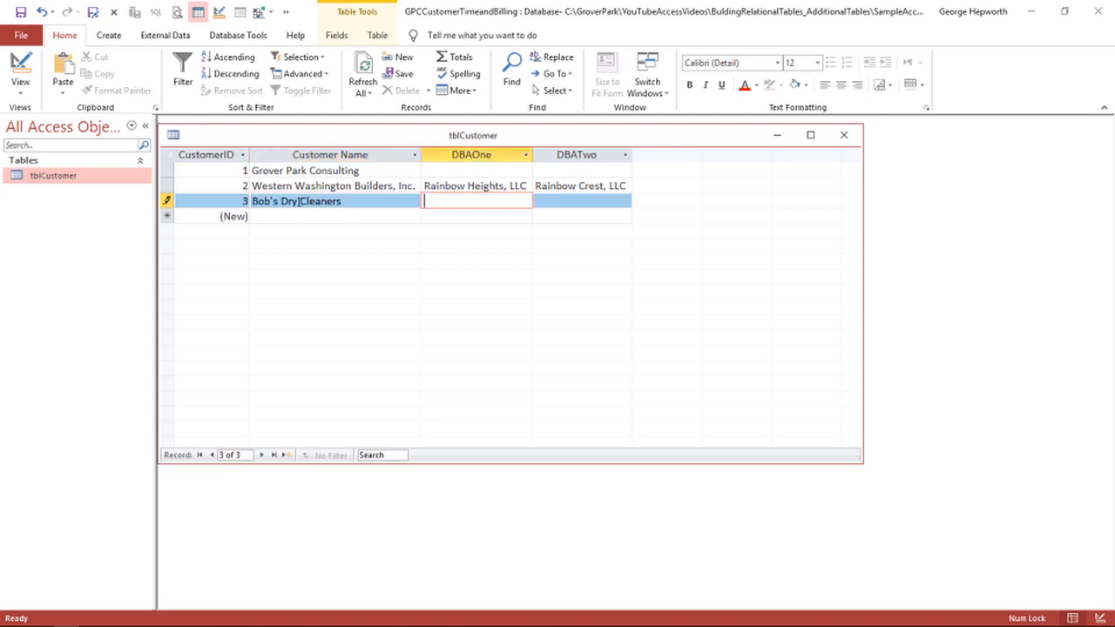
click(331, 218)
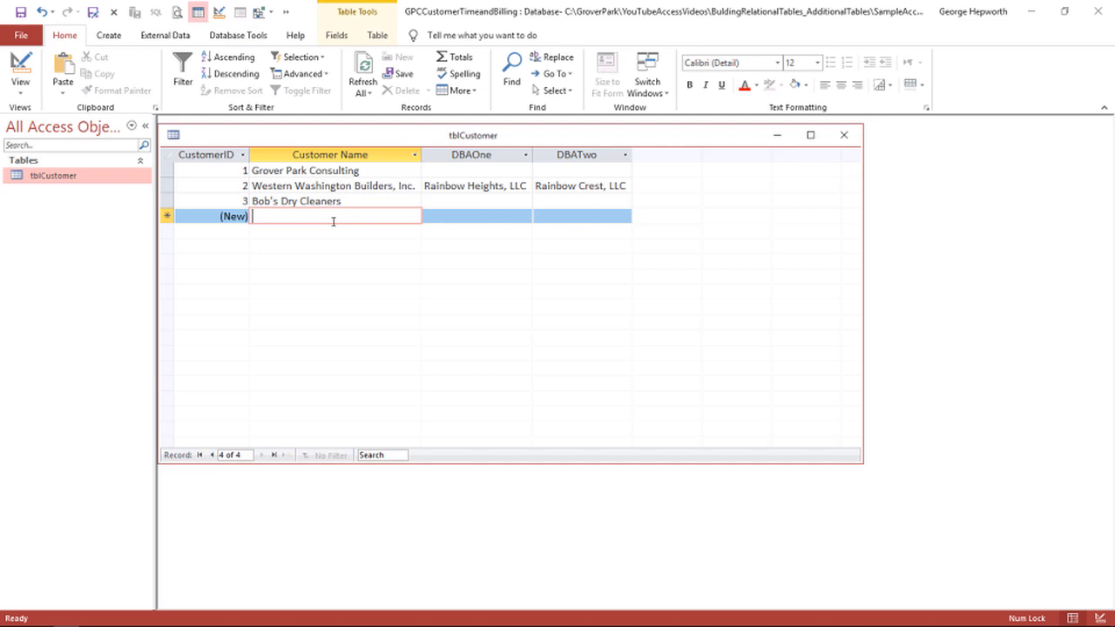
Step: Examine the DBAOne and DBATwo fields for Grover Park Consulting and Bob's Dry Cleaners
click(483, 199)
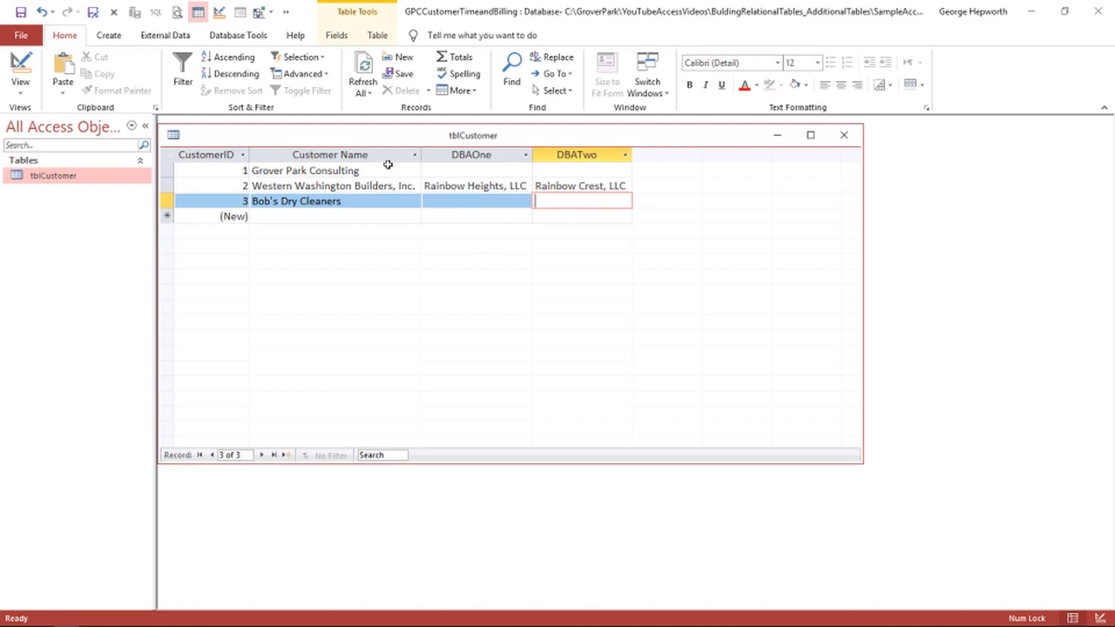
click(386, 170)
click(509, 170)
click(550, 170)
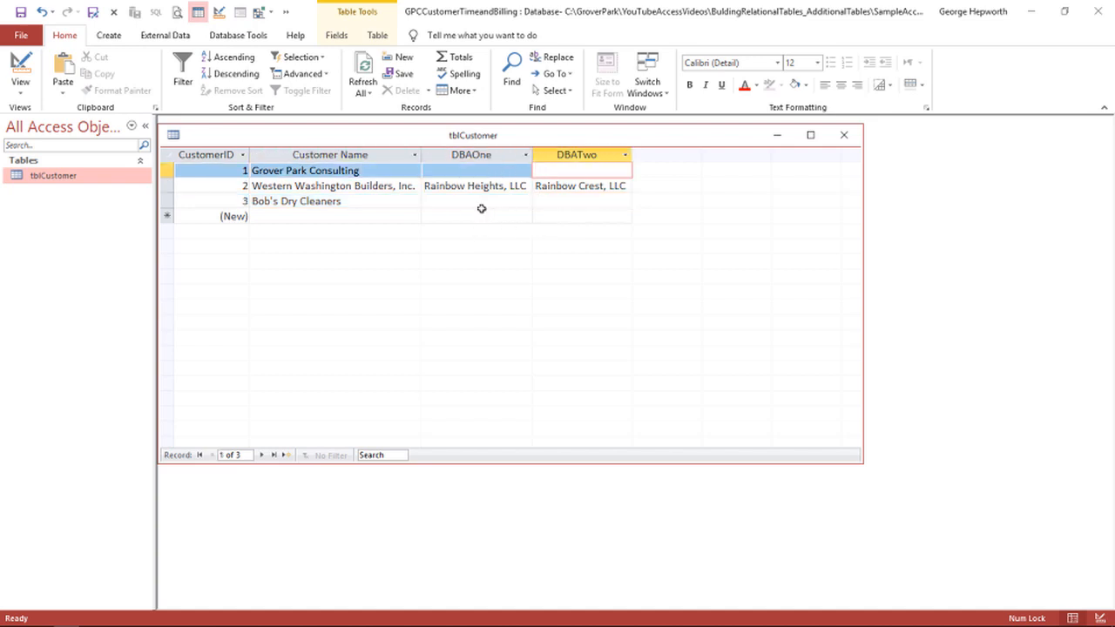
click(498, 199)
click(551, 198)
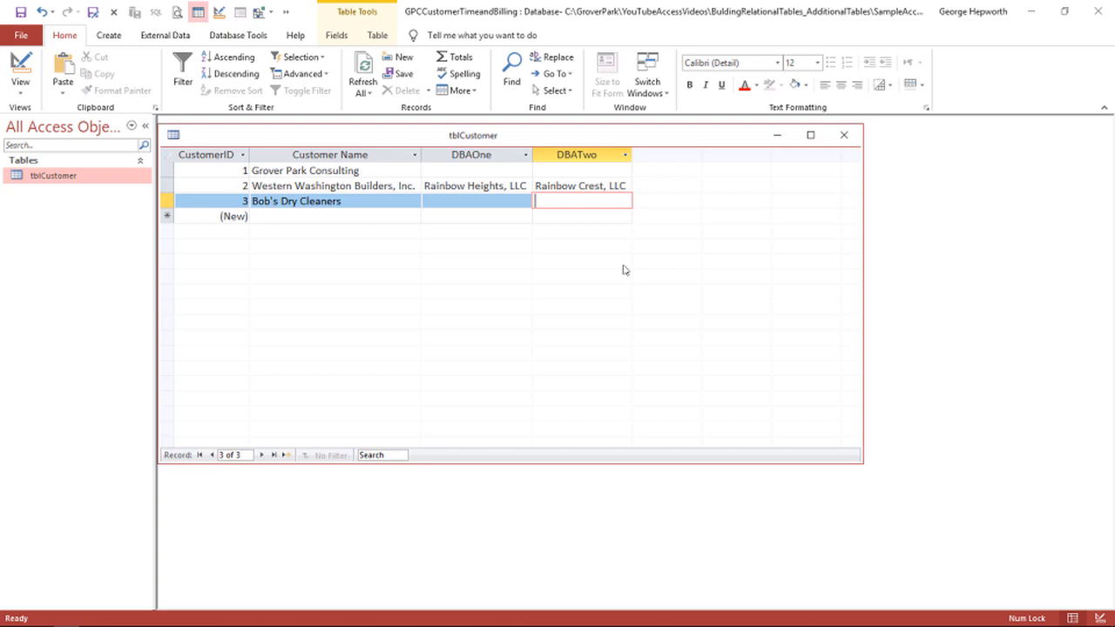
key(shift+Tab)
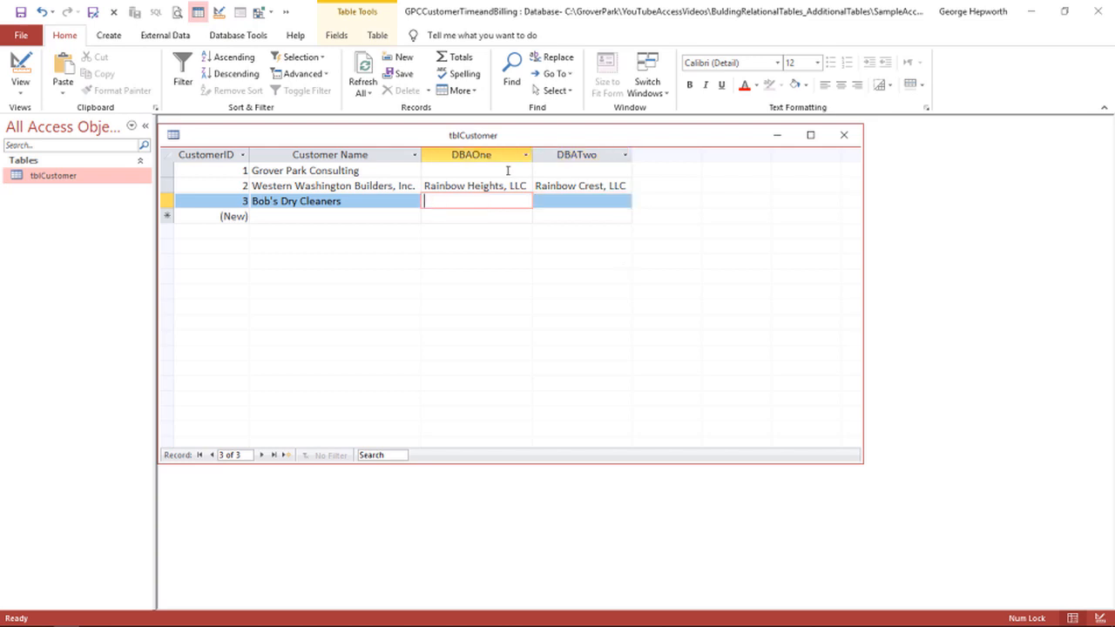
click(510, 171)
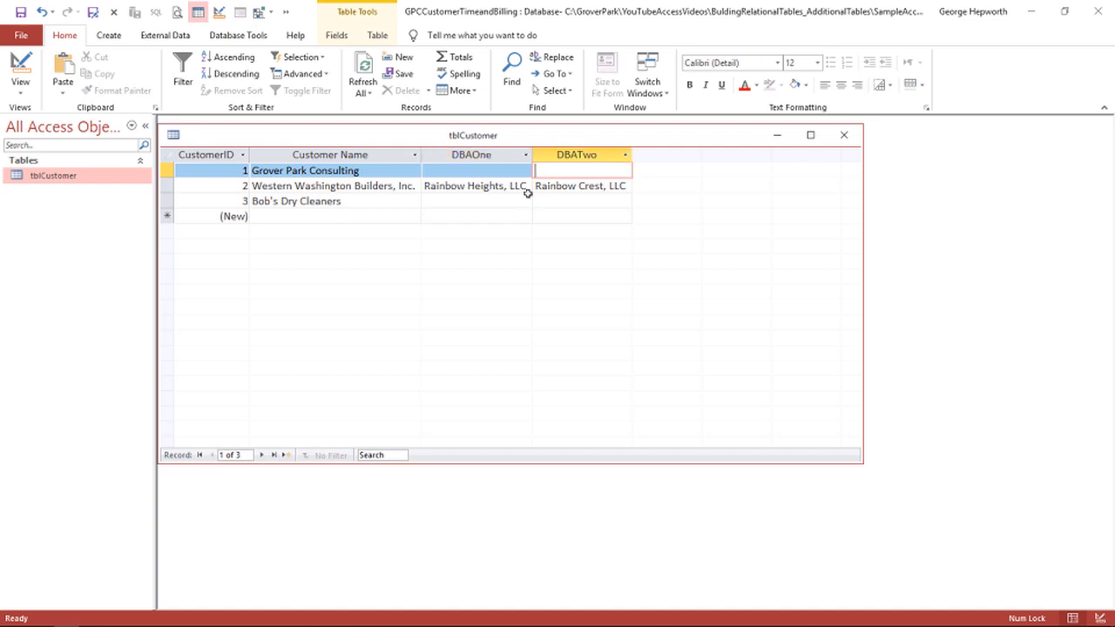
click(510, 201)
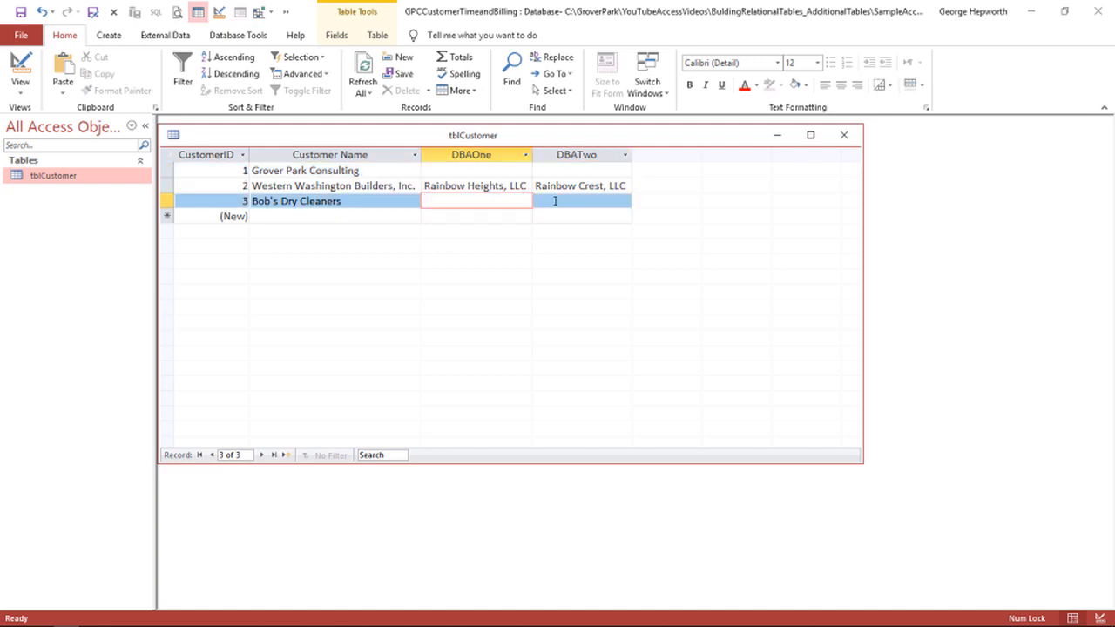
click(562, 201)
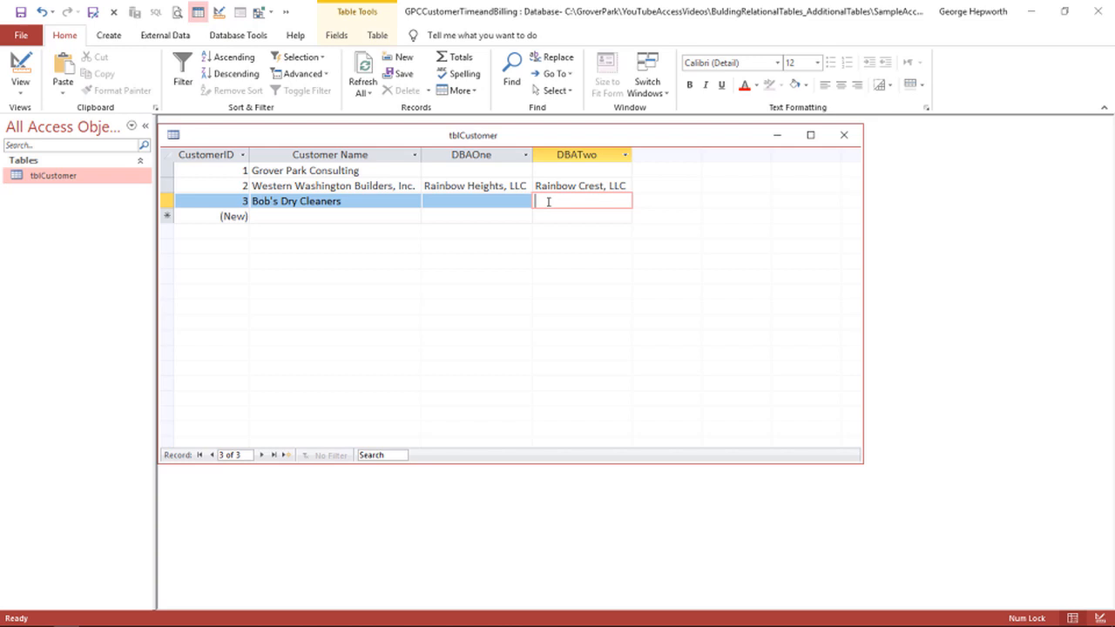
click(488, 201)
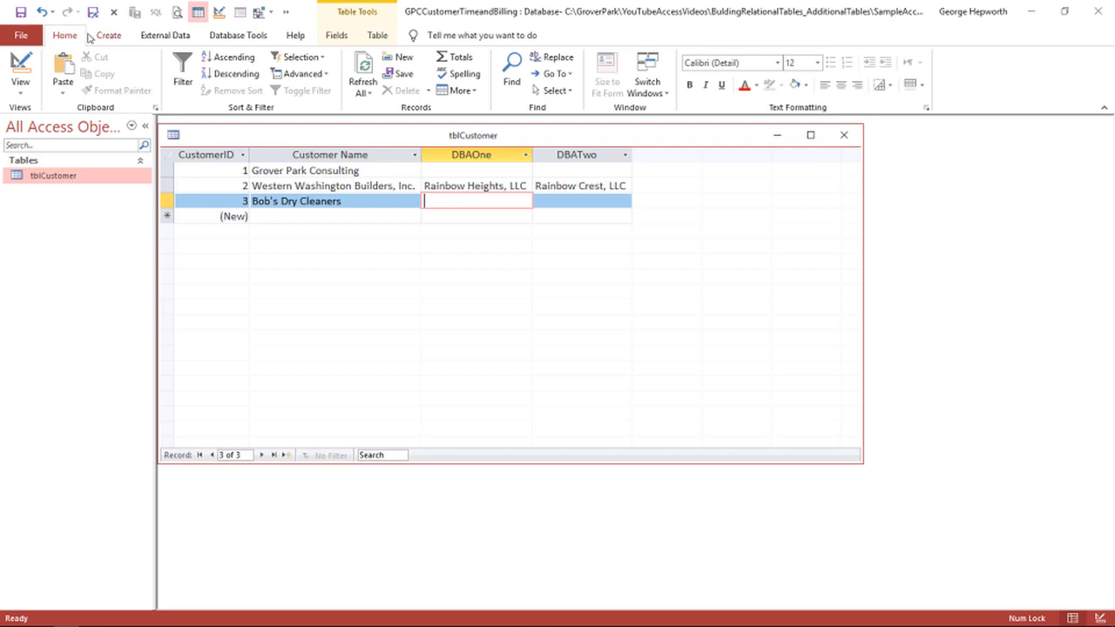
Step: In the tblCustomer design, add a Short Text field named DBAThree below DBATwo with a field size of 150
click(20, 68)
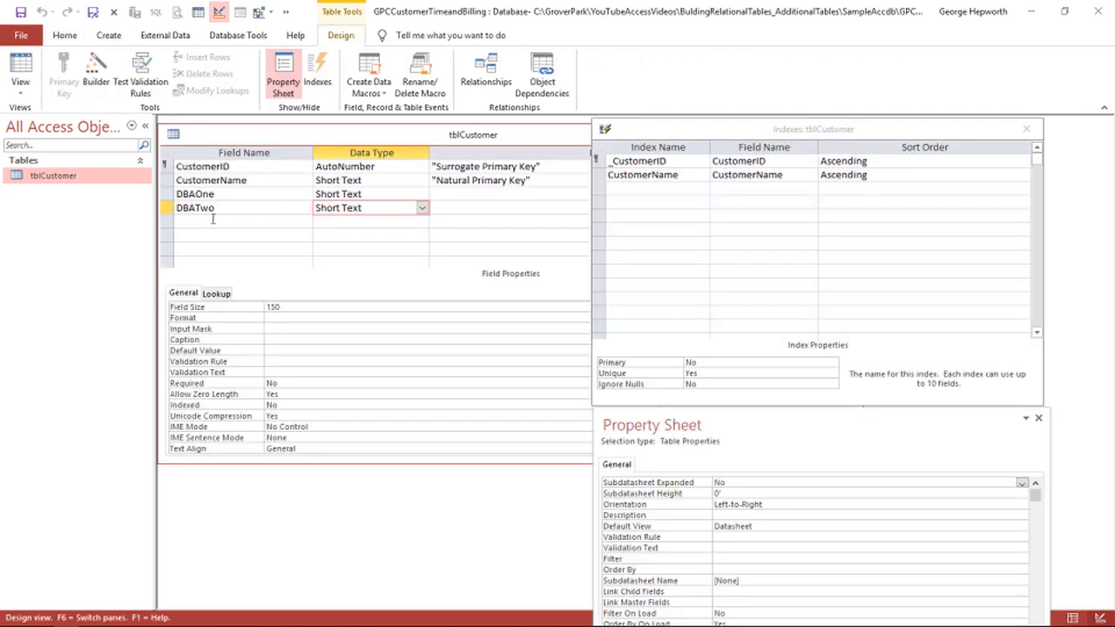
click(229, 221)
text(DB)
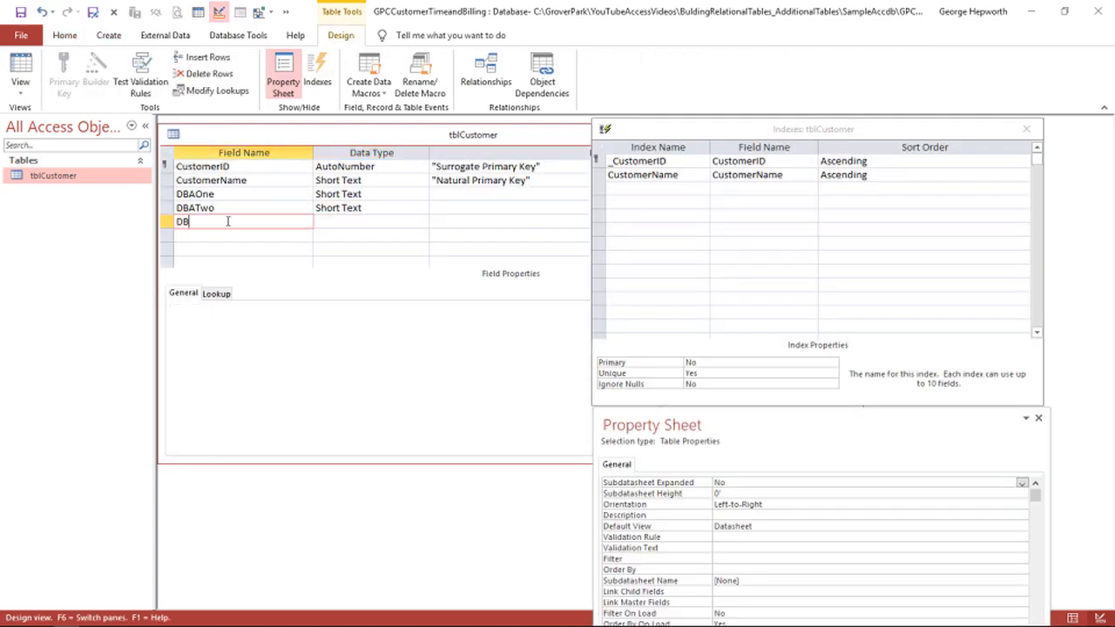
text(AThree)
key(Tab)
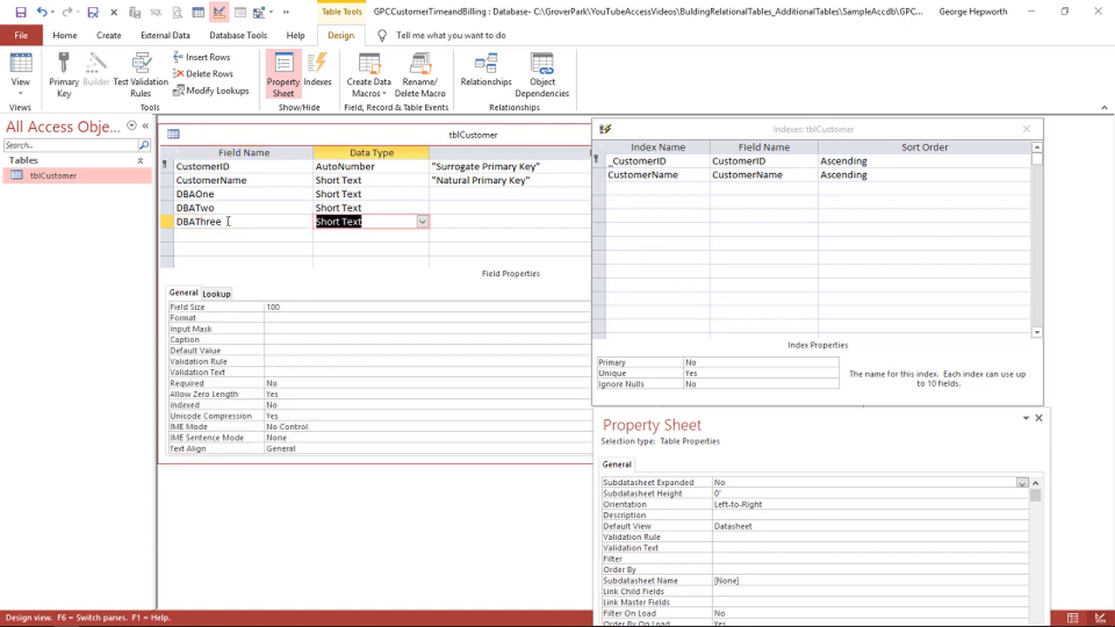
click(264, 306)
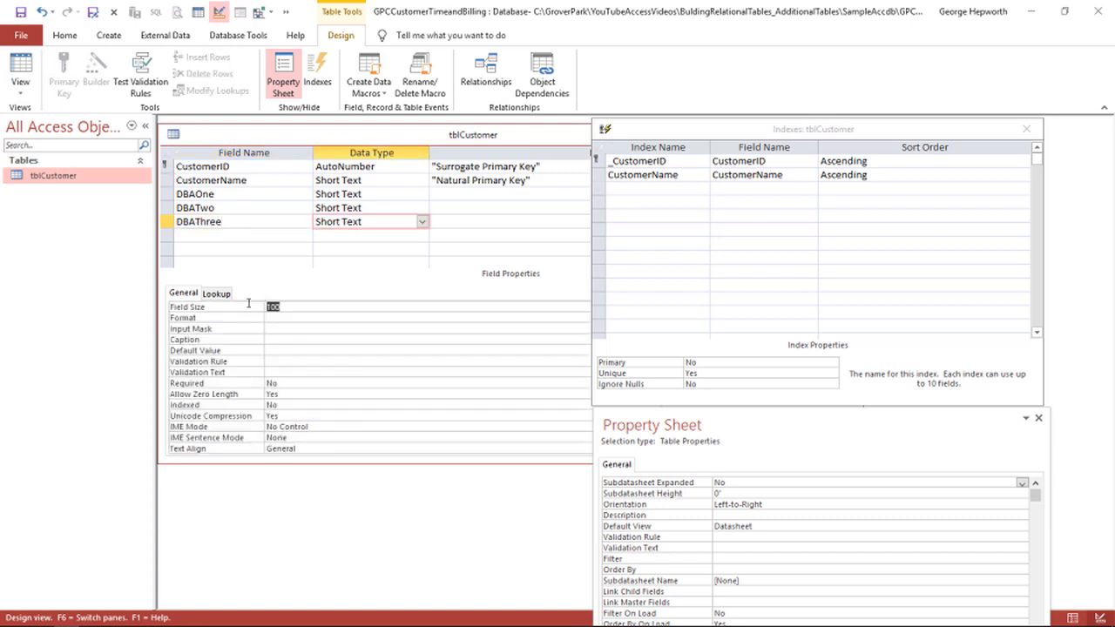
text(150)
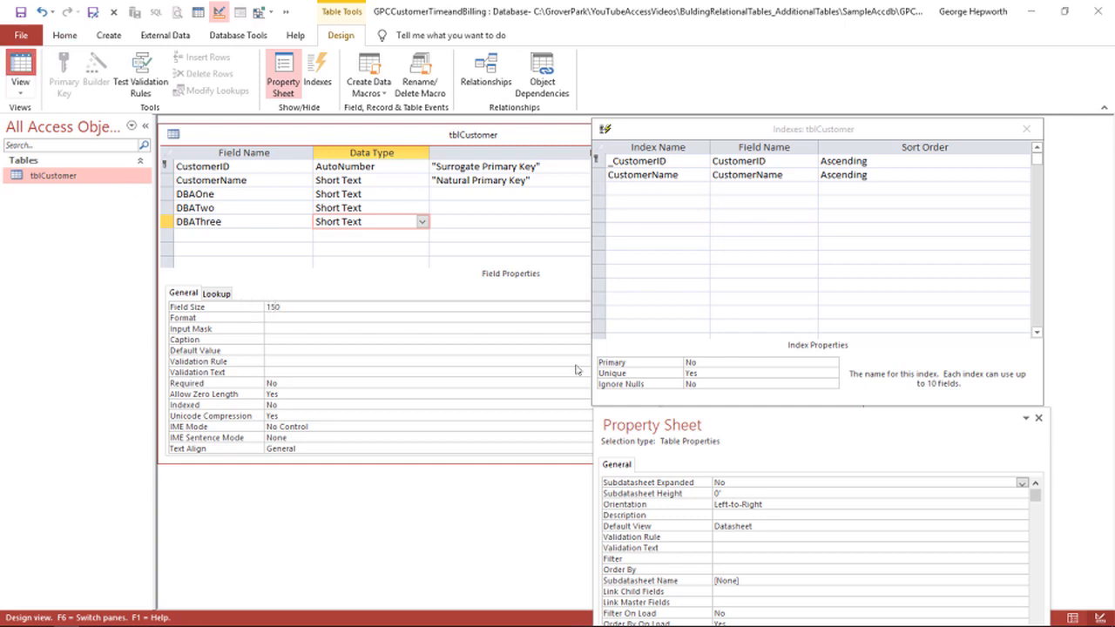
Step: Save the tblCustomer design on returning to Datasheet View, and widen the DBAThree column
click(532, 366)
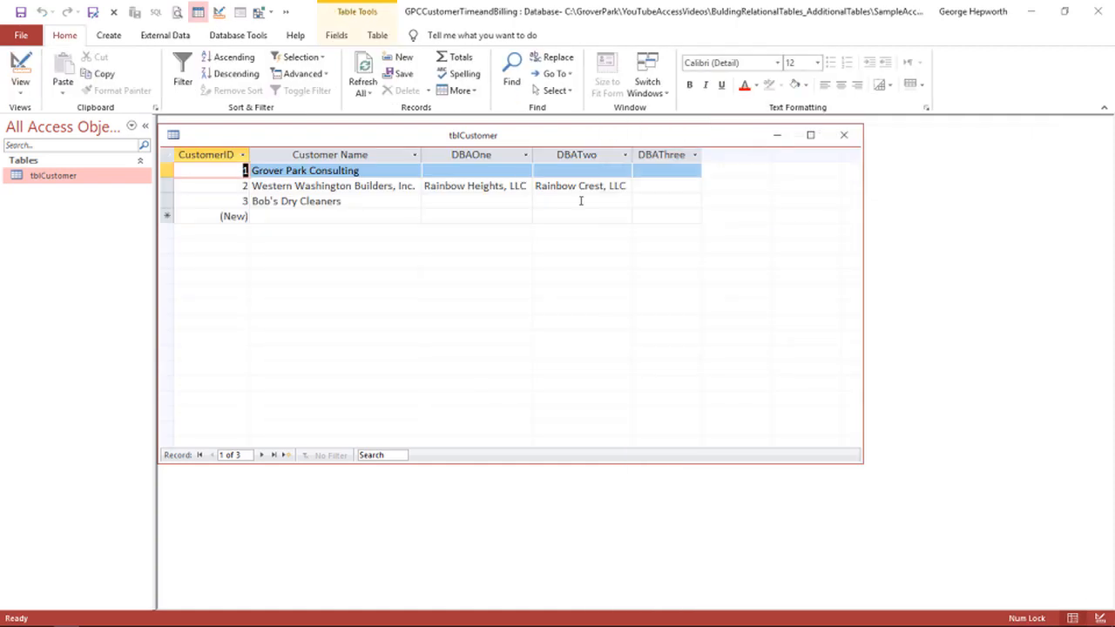
click(645, 186)
drag(701, 154, 789, 164)
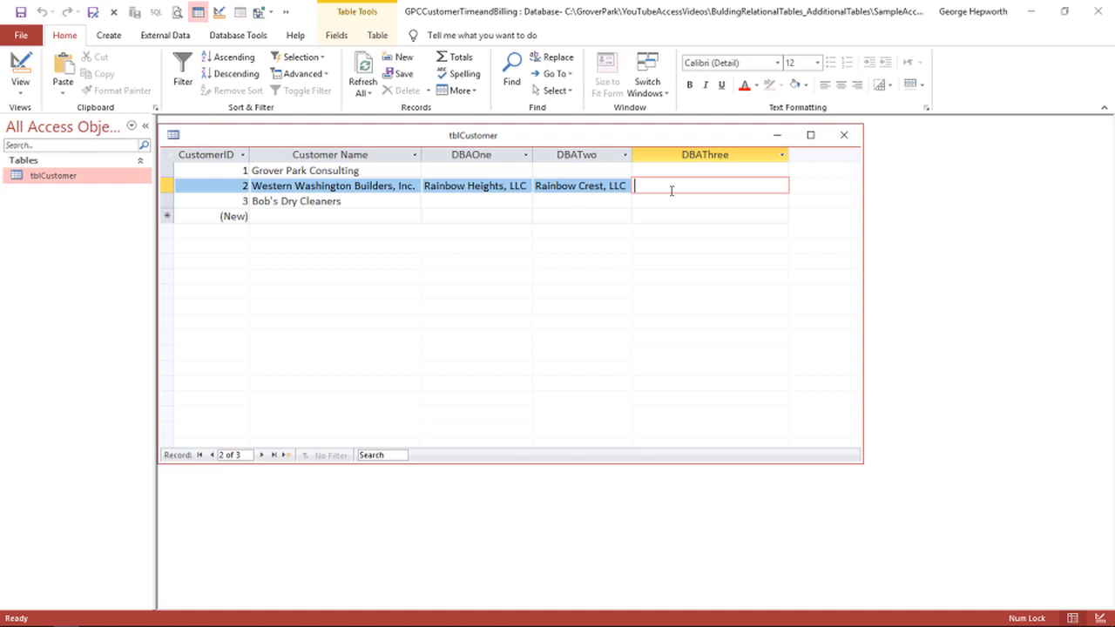
Step: Examine DBAThree for the second and third customers, and compare the Customer Name column with the three repeated DBA columns
click(682, 205)
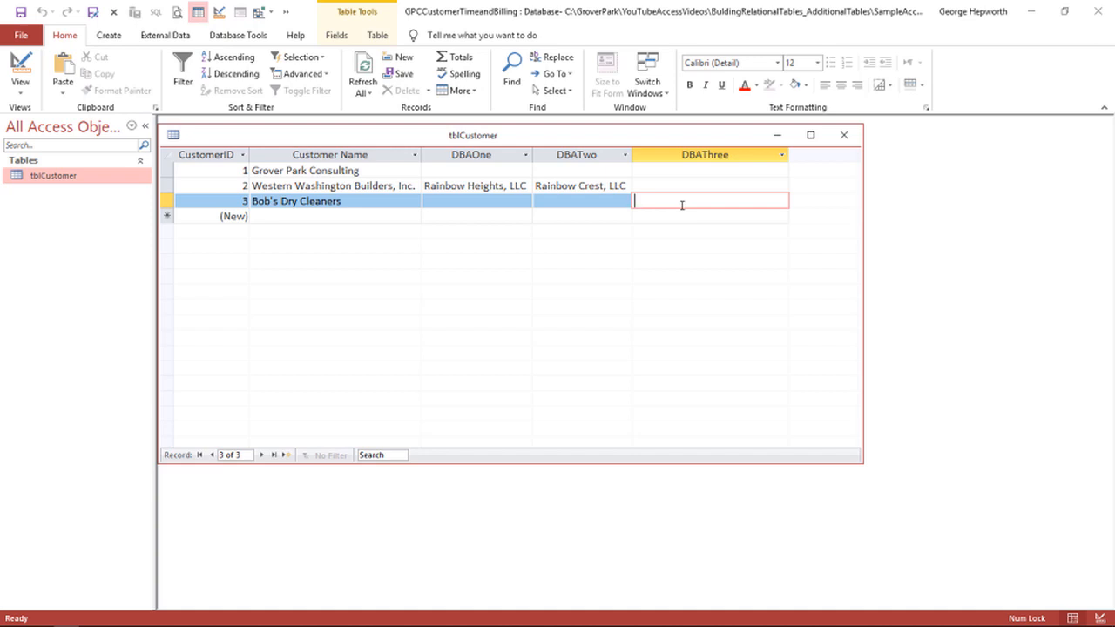
click(738, 186)
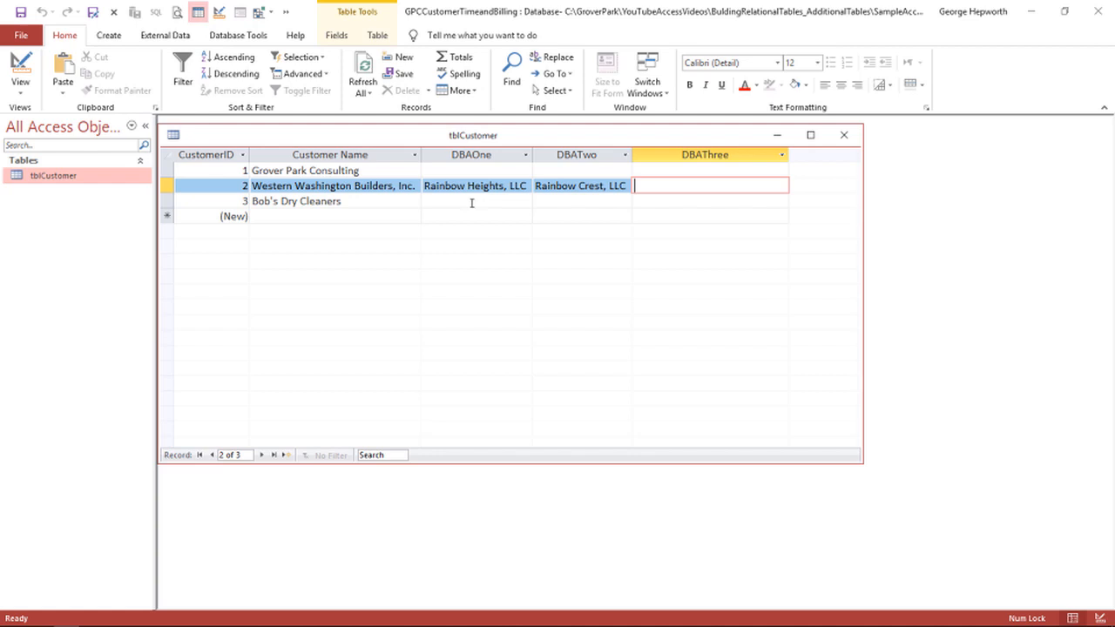
click(378, 188)
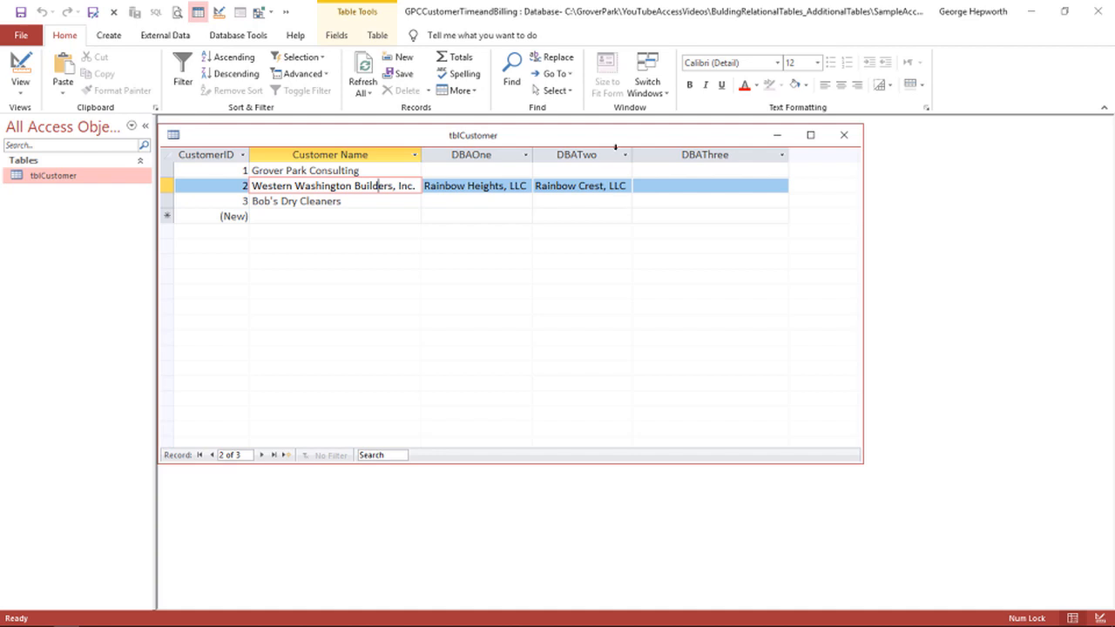
click(394, 155)
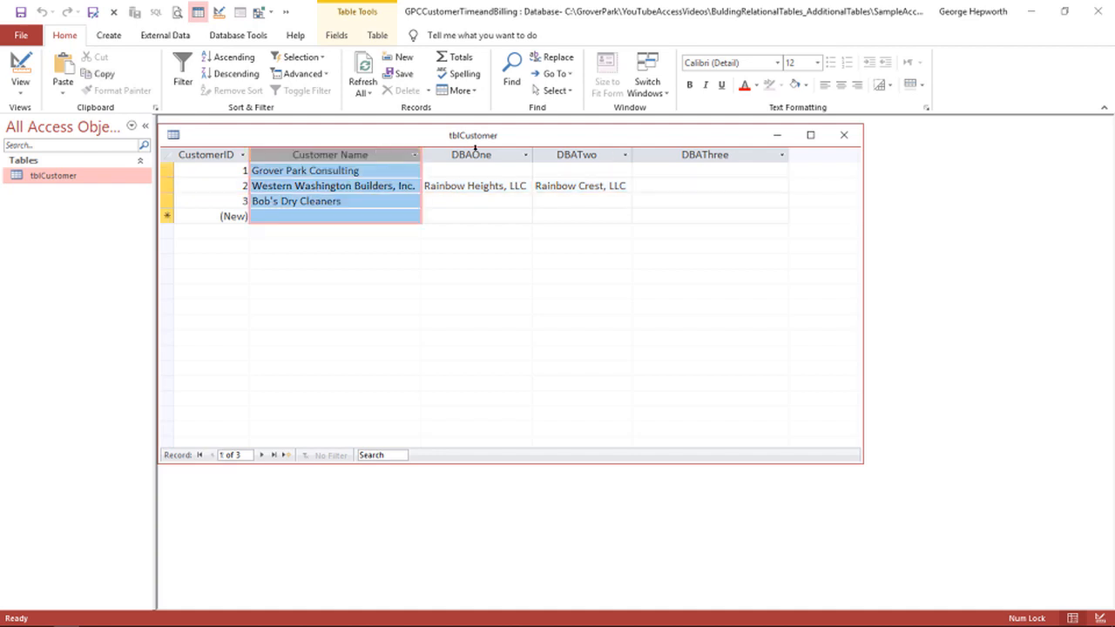
drag(475, 148, 721, 154)
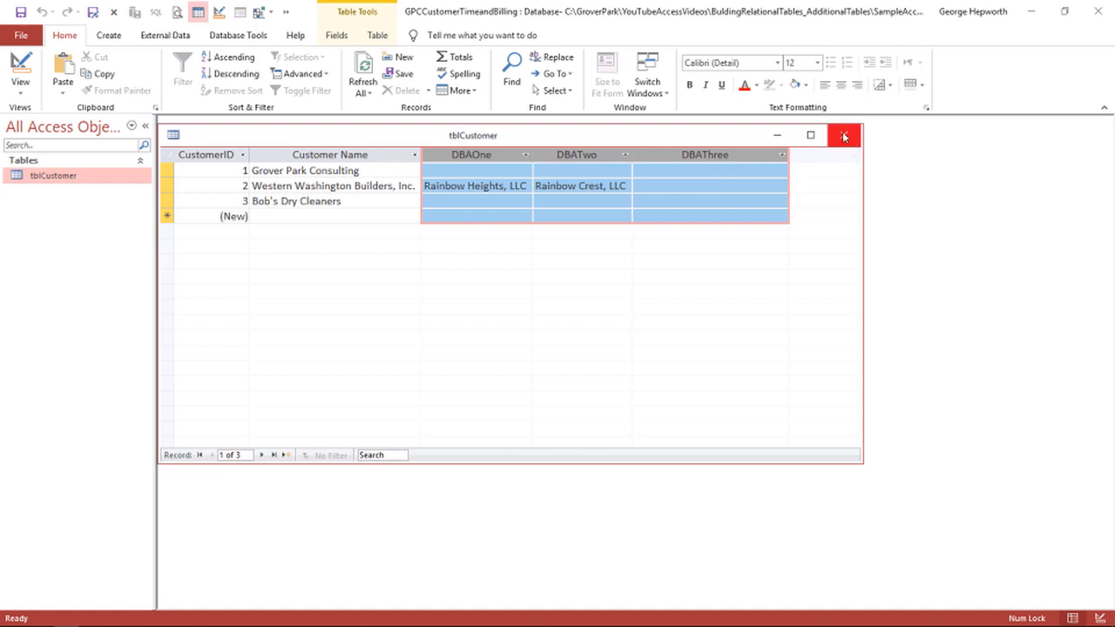
Step: Minimize tblCustomer, start a new table in Design View, and fit its window beside the Indexes window
click(778, 136)
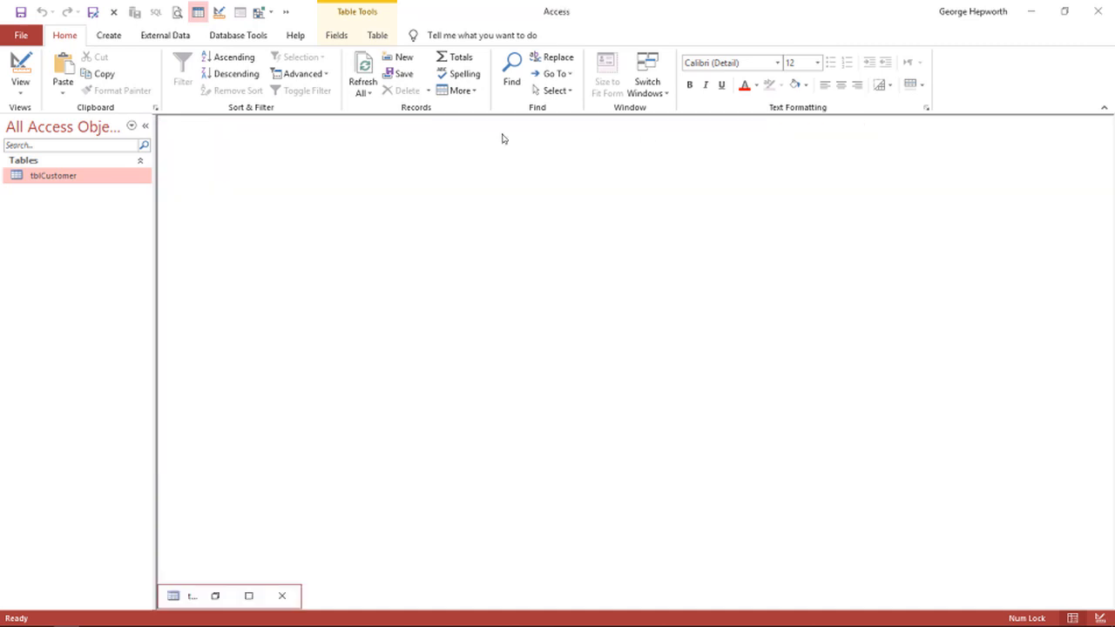
click(109, 35)
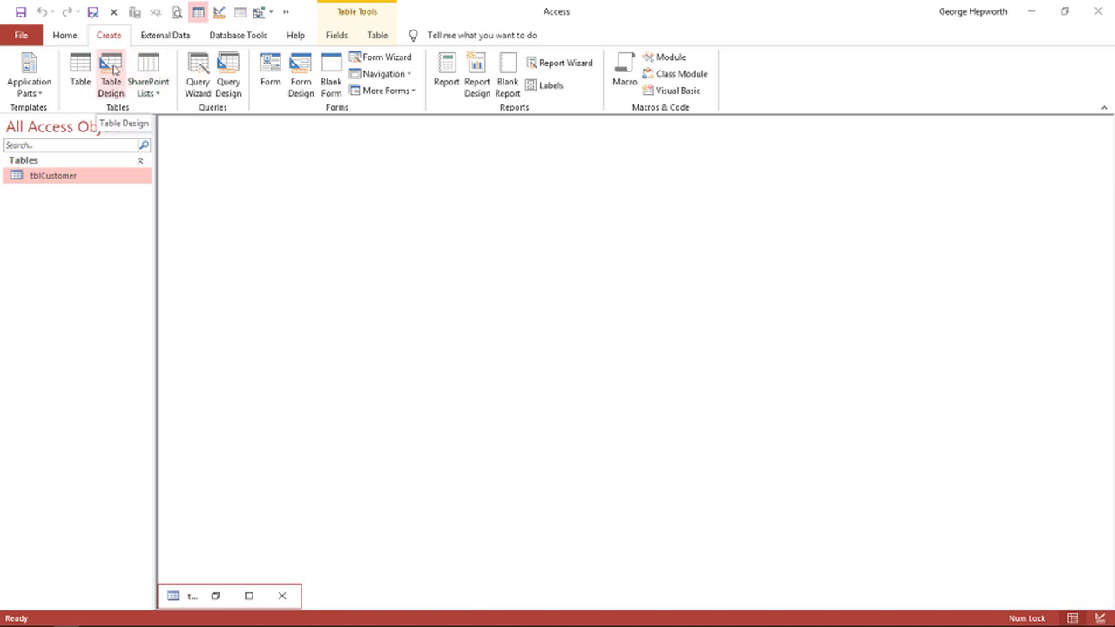
click(113, 70)
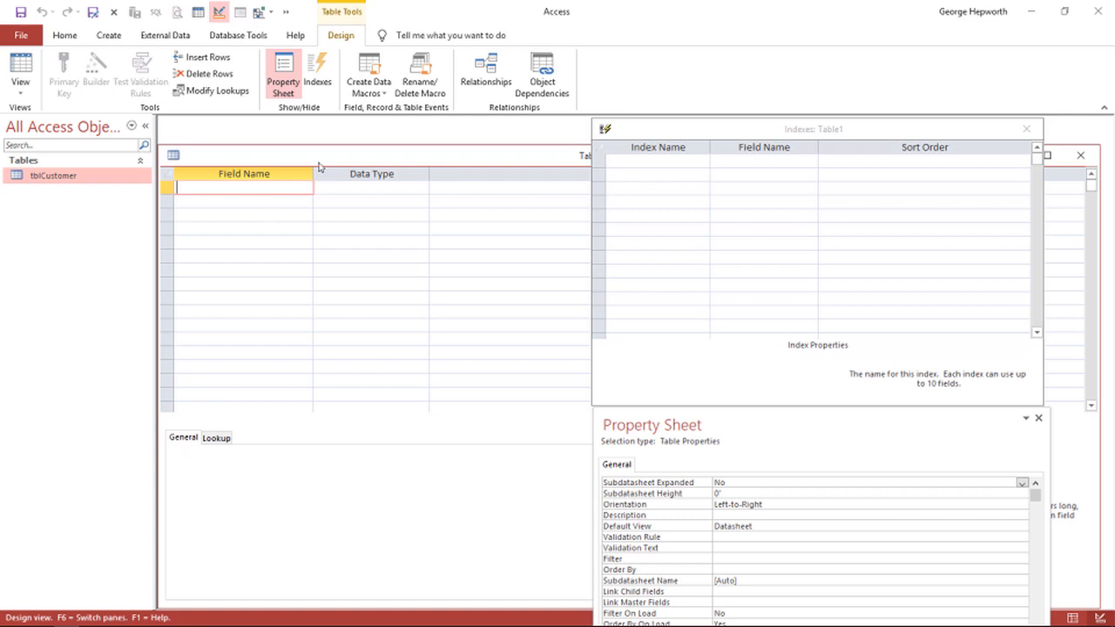
drag(323, 159, 324, 144)
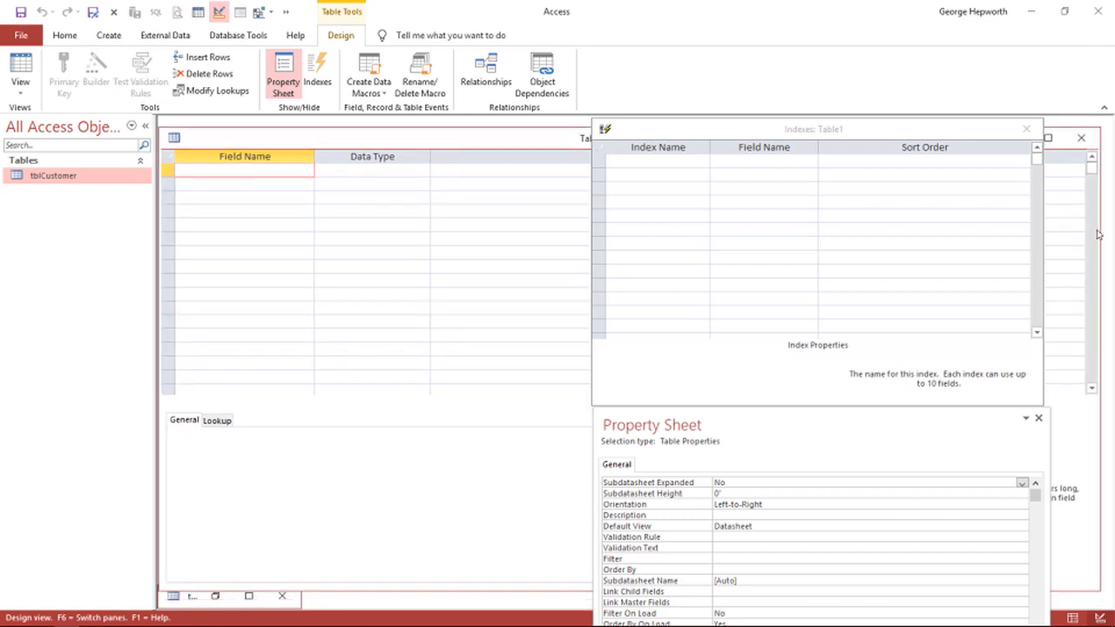
drag(1098, 233, 590, 199)
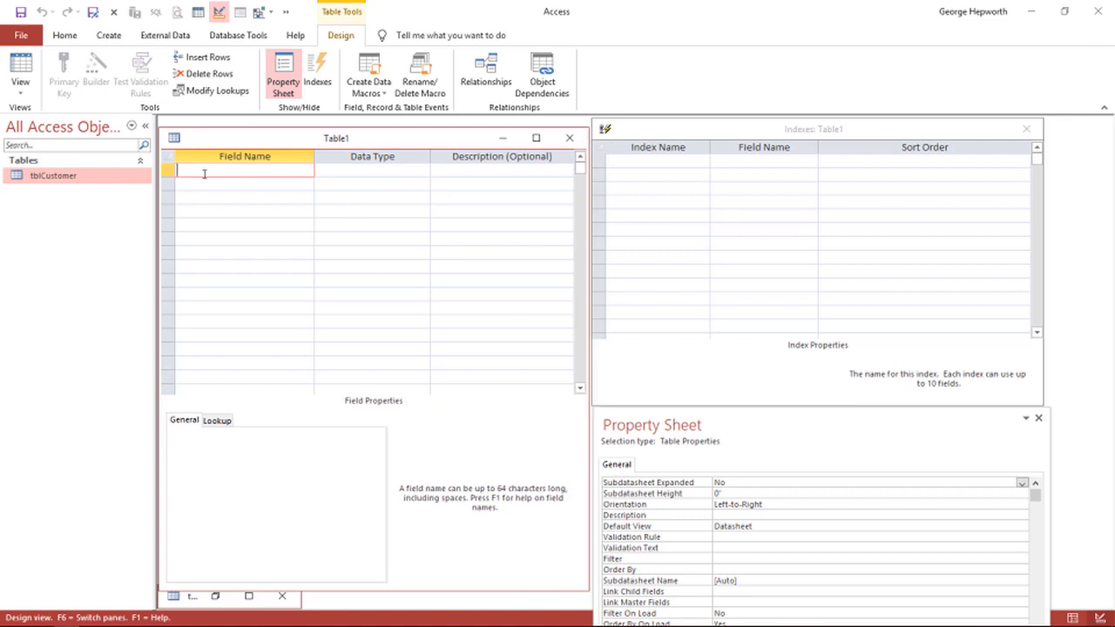
Step: Add an AutoNumber field named CustomerDBAID to the new table and make it the primary key
text(CustomerDBAID)
key(Tab)
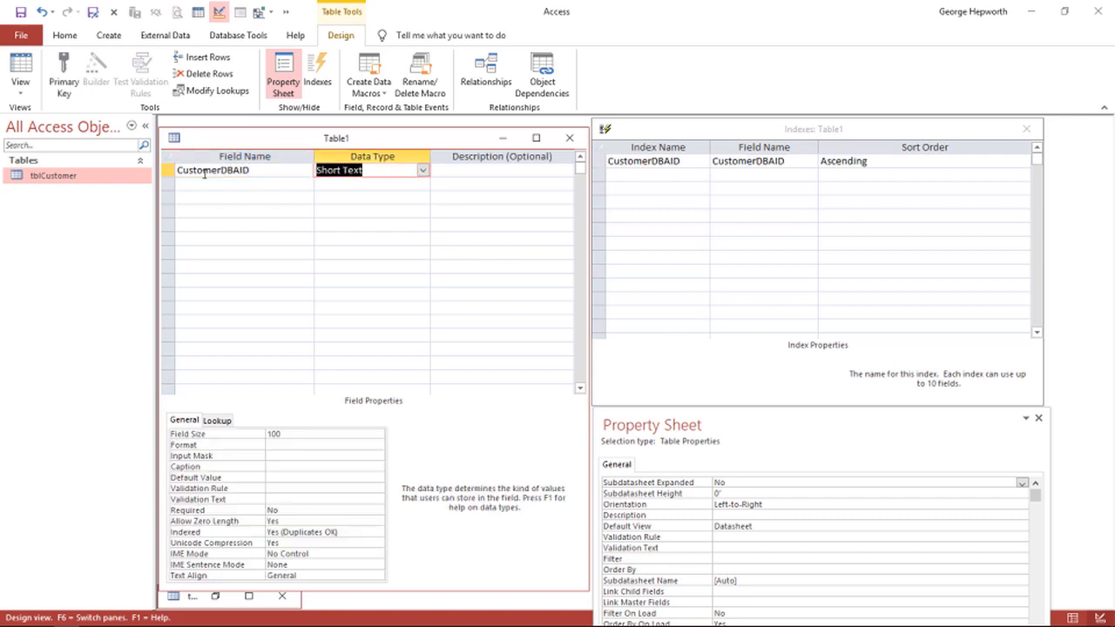
text(autoNumber)
click(64, 71)
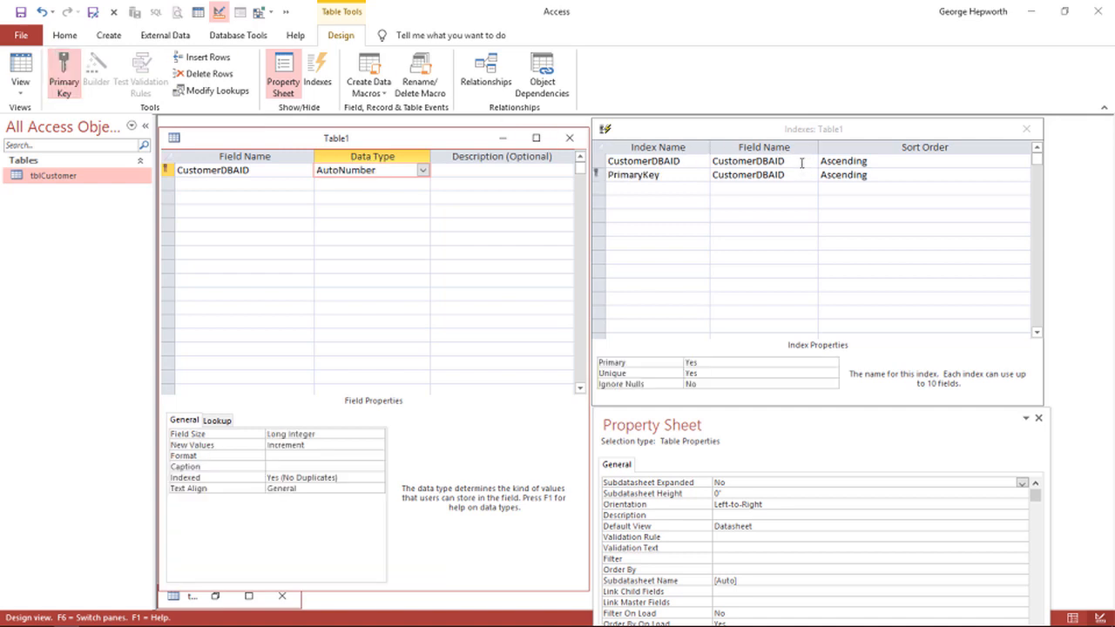
Step: Clear the AutoIndex on Import/Create setting in the Object Designers options and apply the change
click(801, 163)
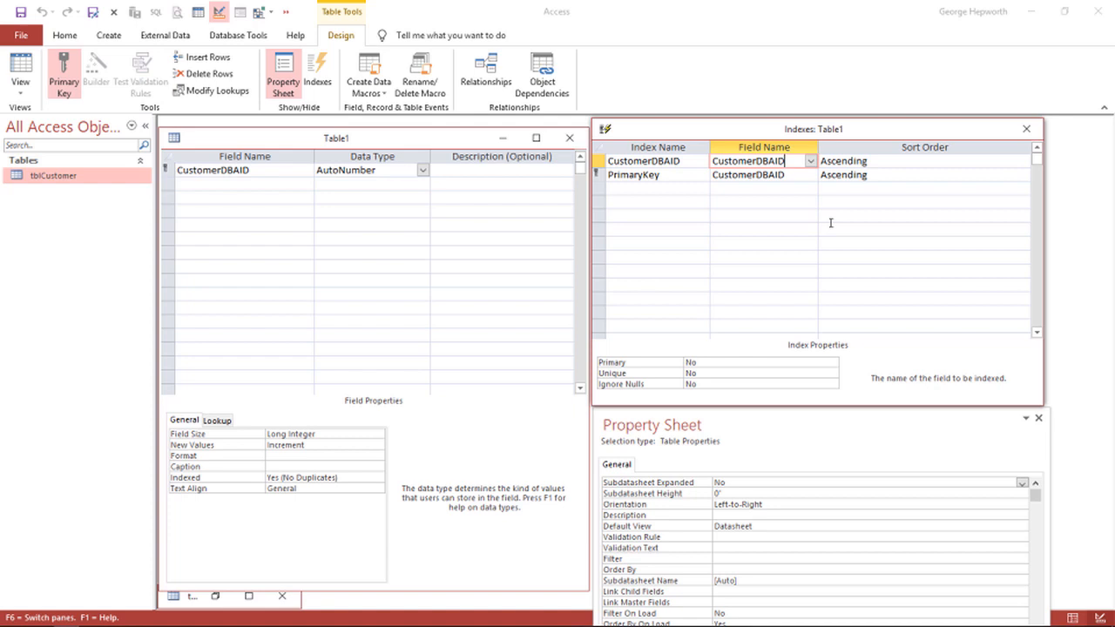
click(694, 174)
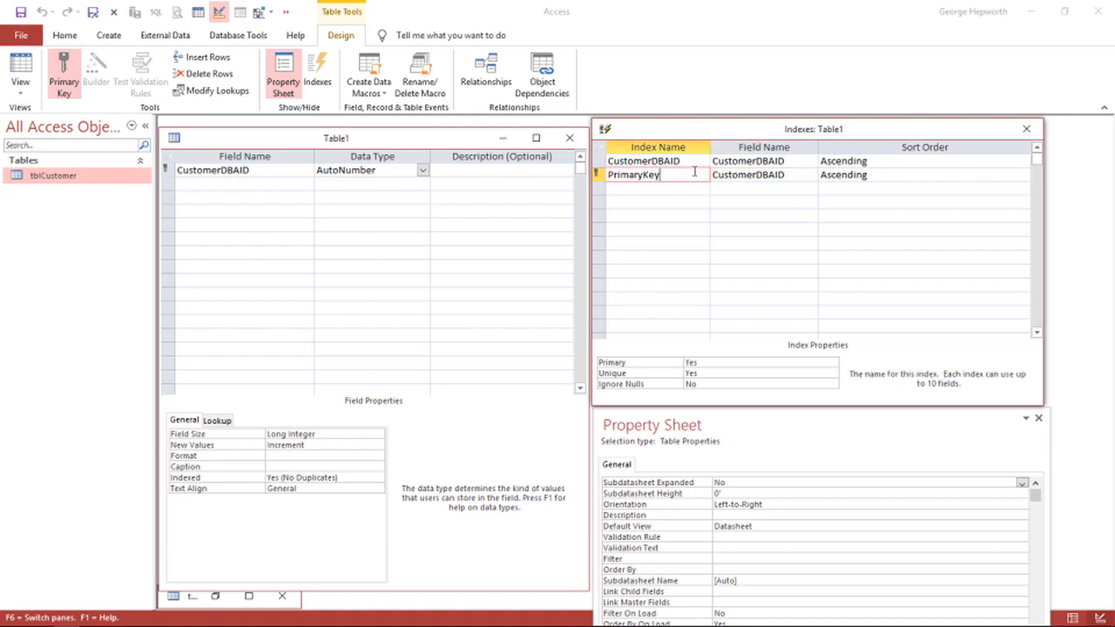
click(22, 37)
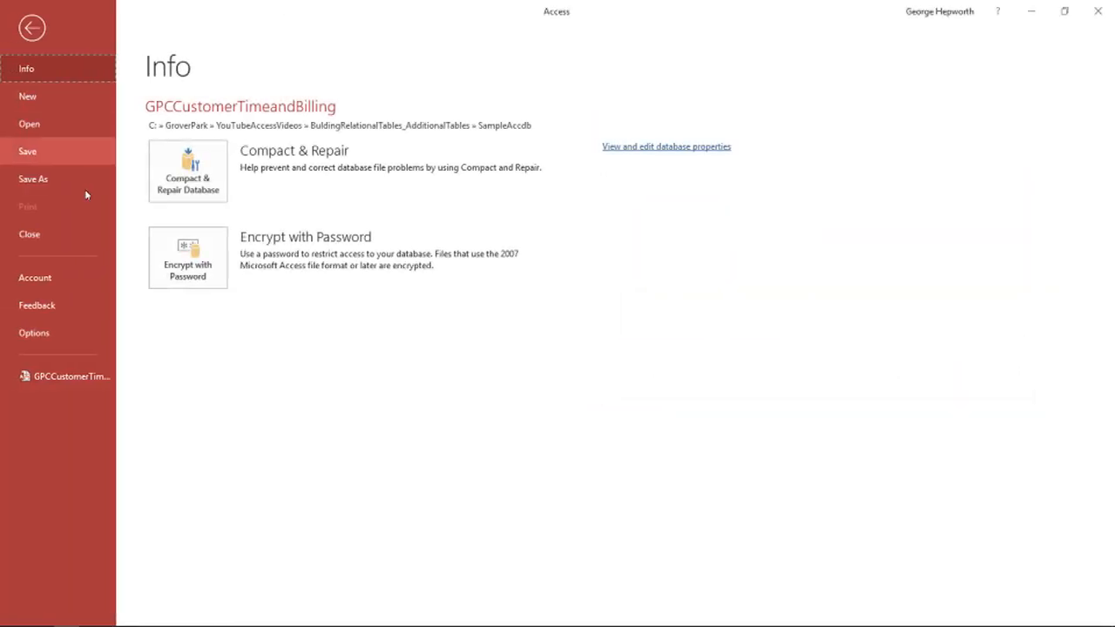
click(48, 333)
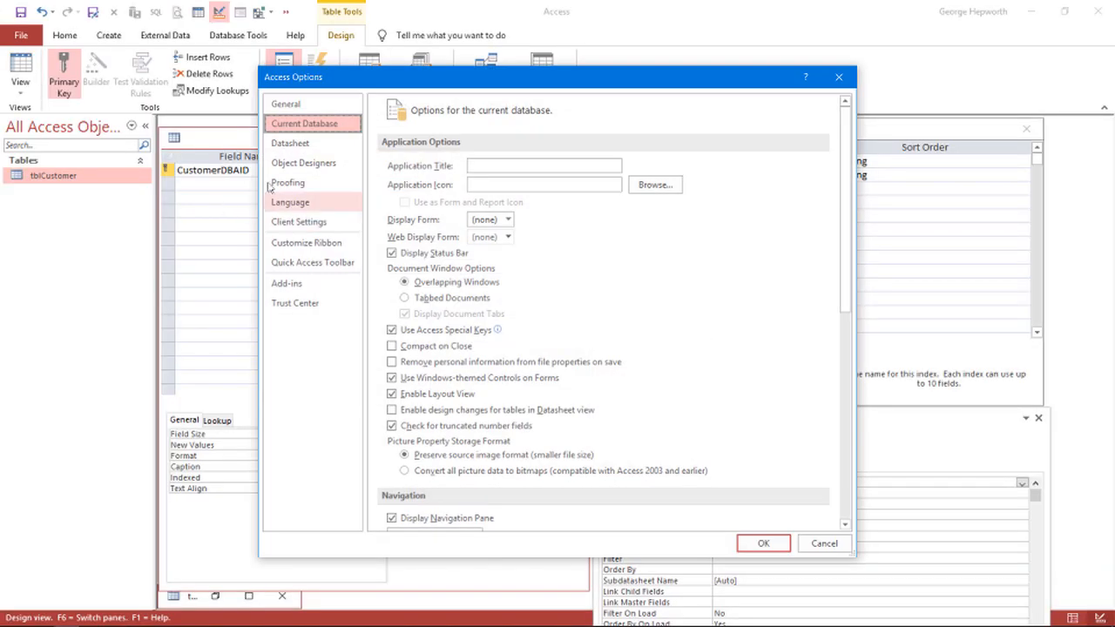
click(307, 163)
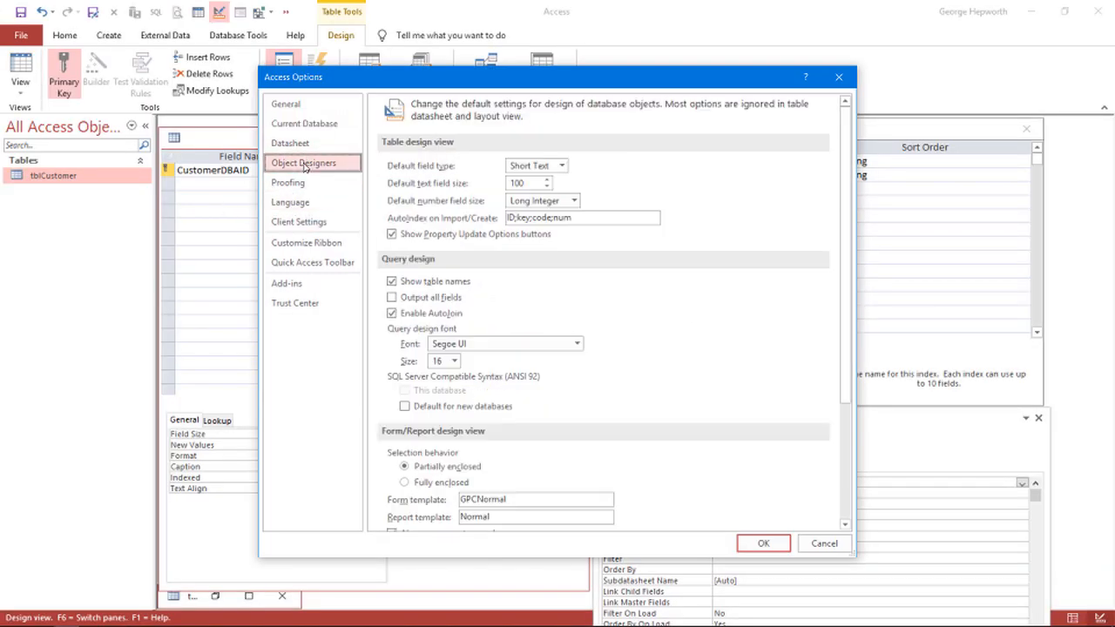
click(596, 221)
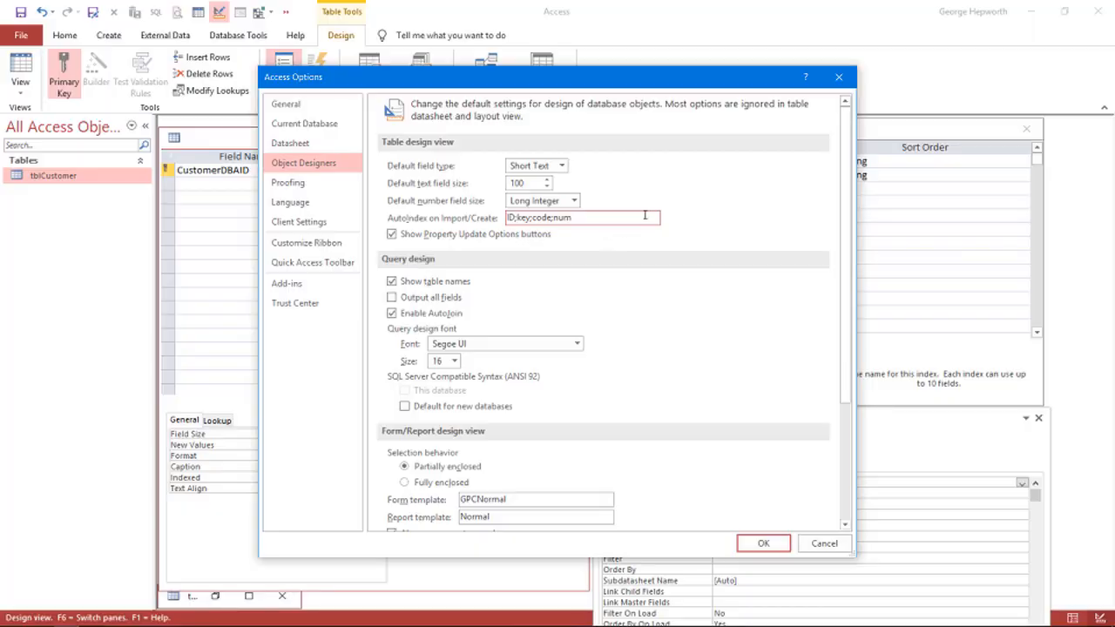
drag(645, 215, 503, 218)
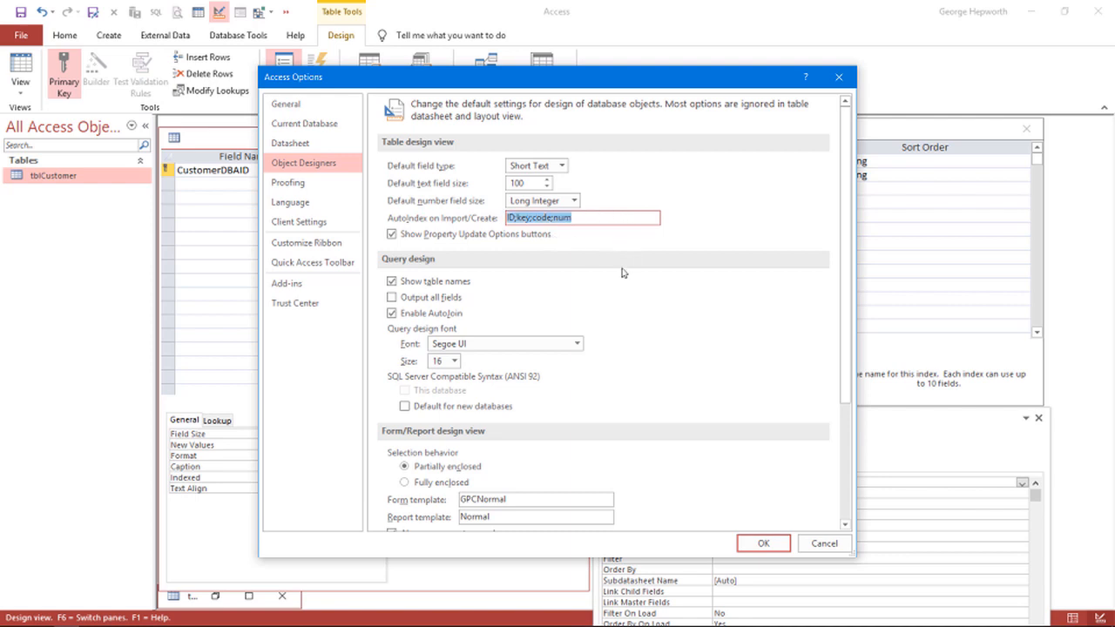
key(Delete)
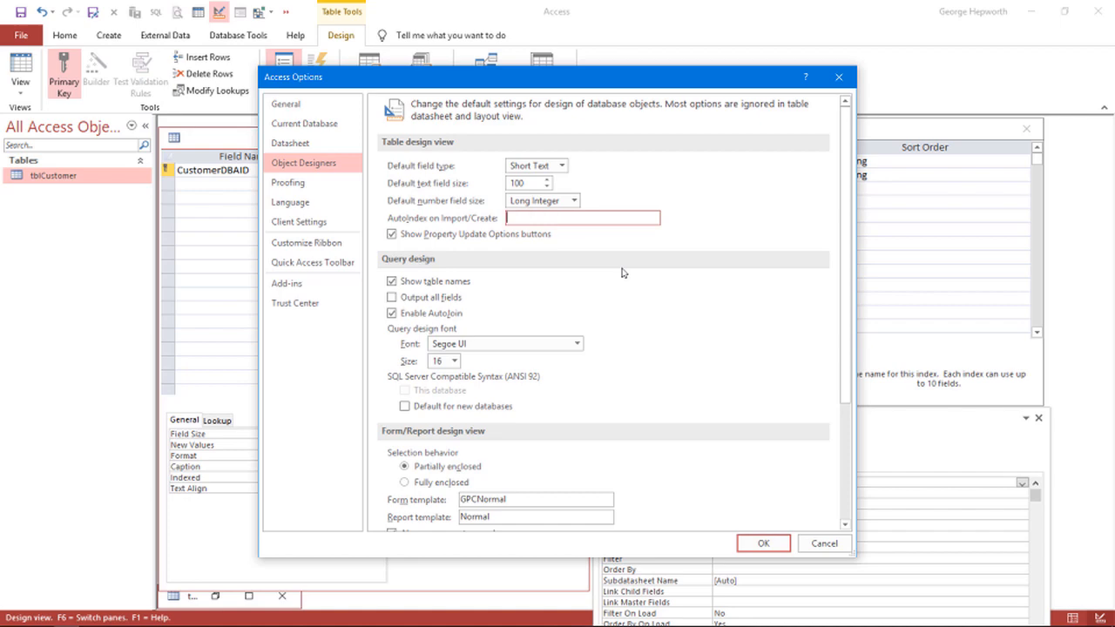
click(546, 345)
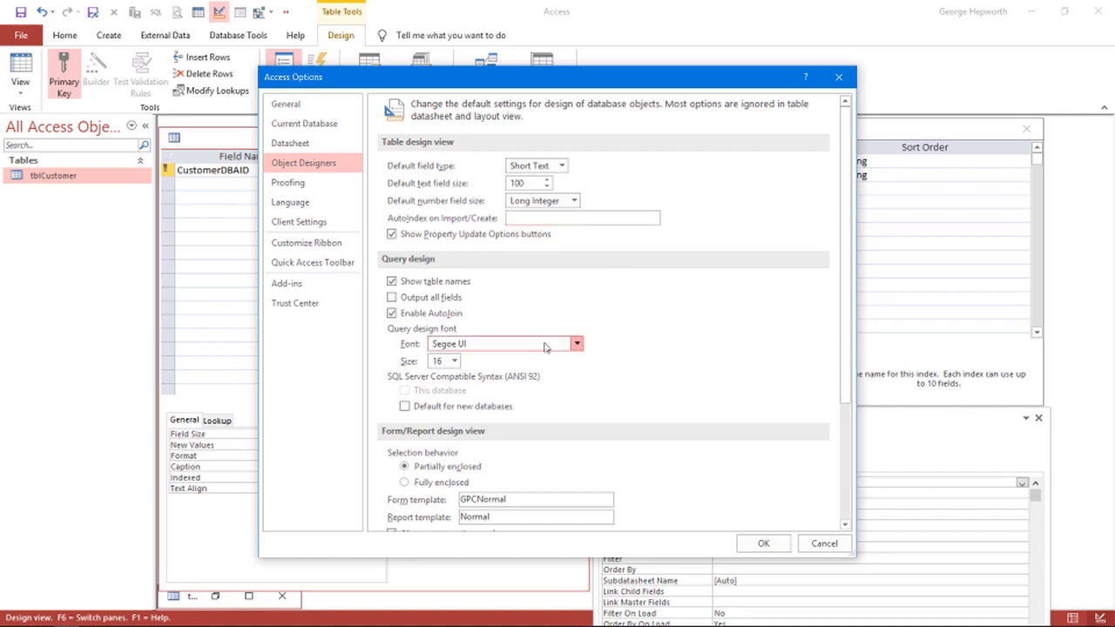
click(762, 276)
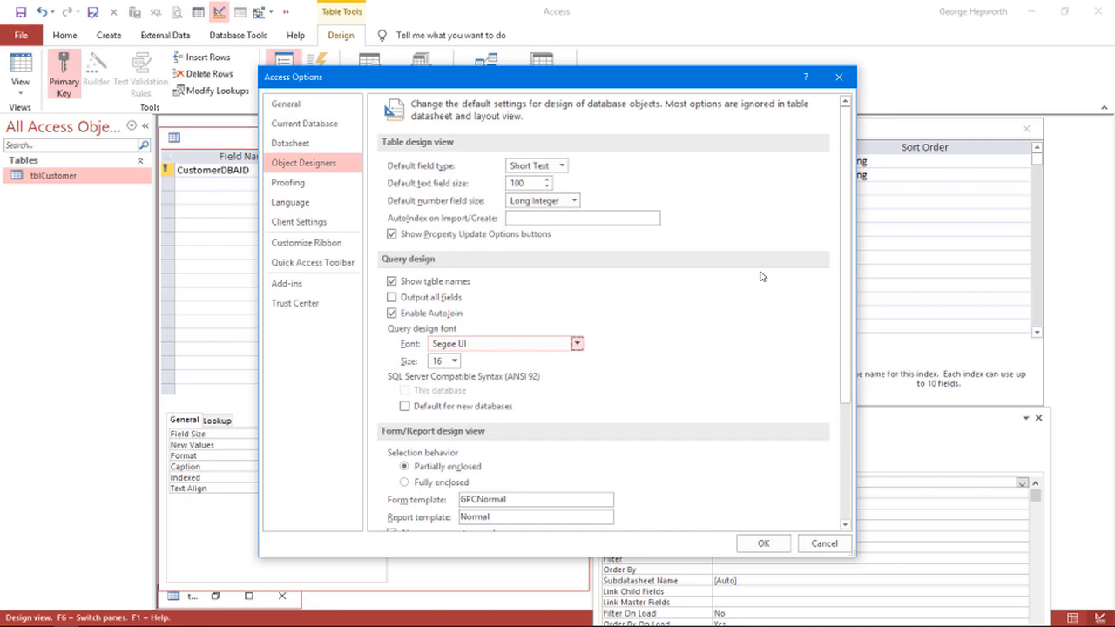
click(763, 545)
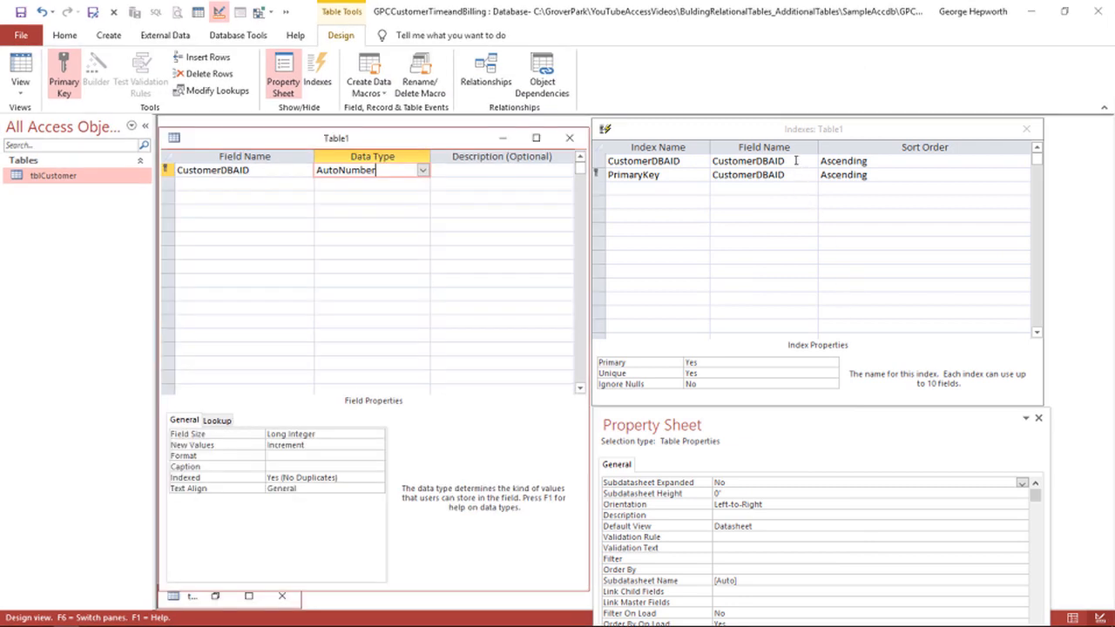
Step: Delete the redundant non-primary CustomerDBAID index from the new table's indexes
click(795, 160)
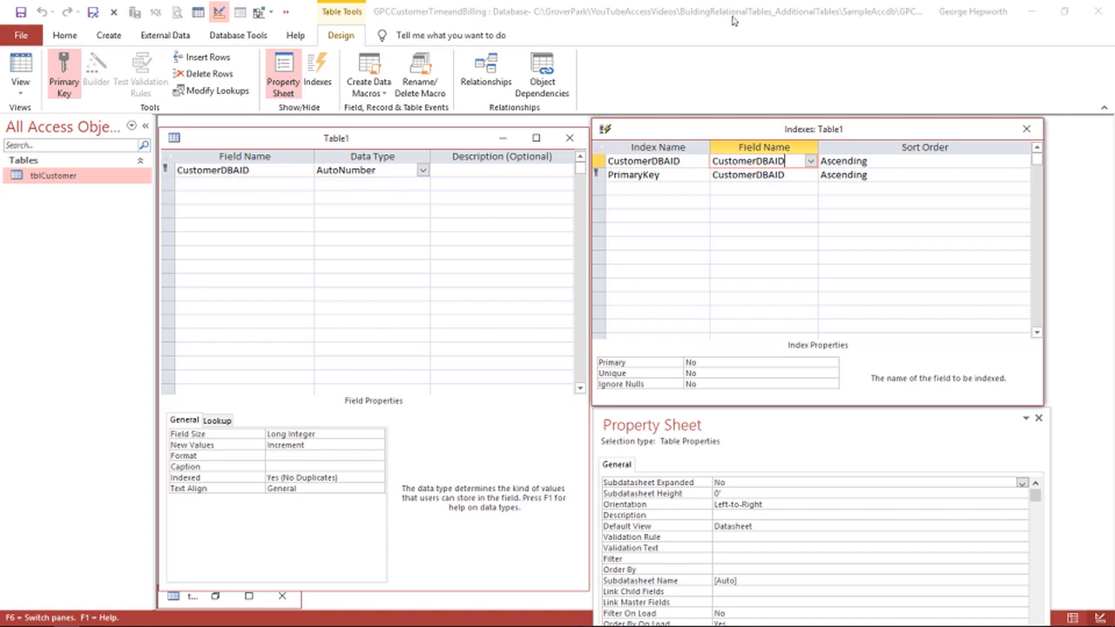
click(345, 478)
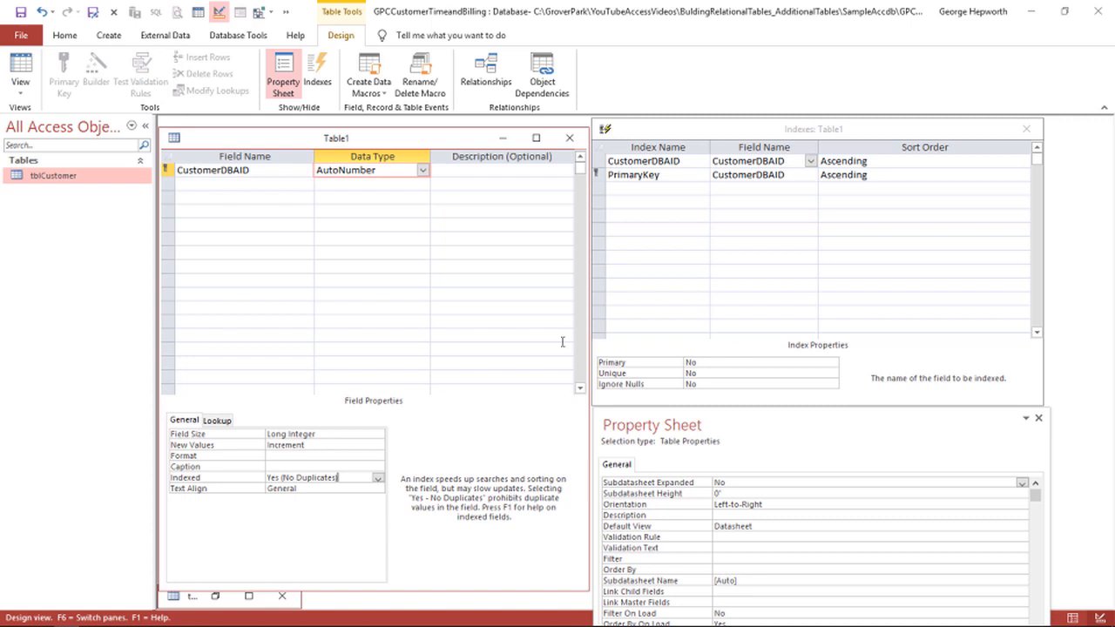
click(599, 161)
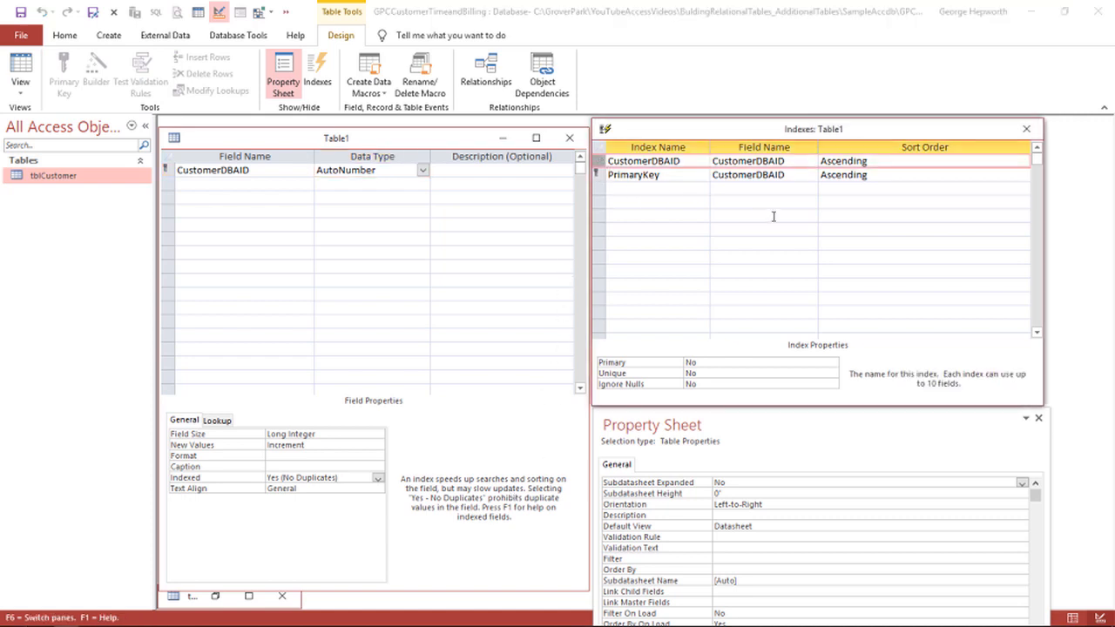
key(Delete)
Step: Rename the PrimaryKey index as _CustomerDBAID
drag(782, 166, 604, 163)
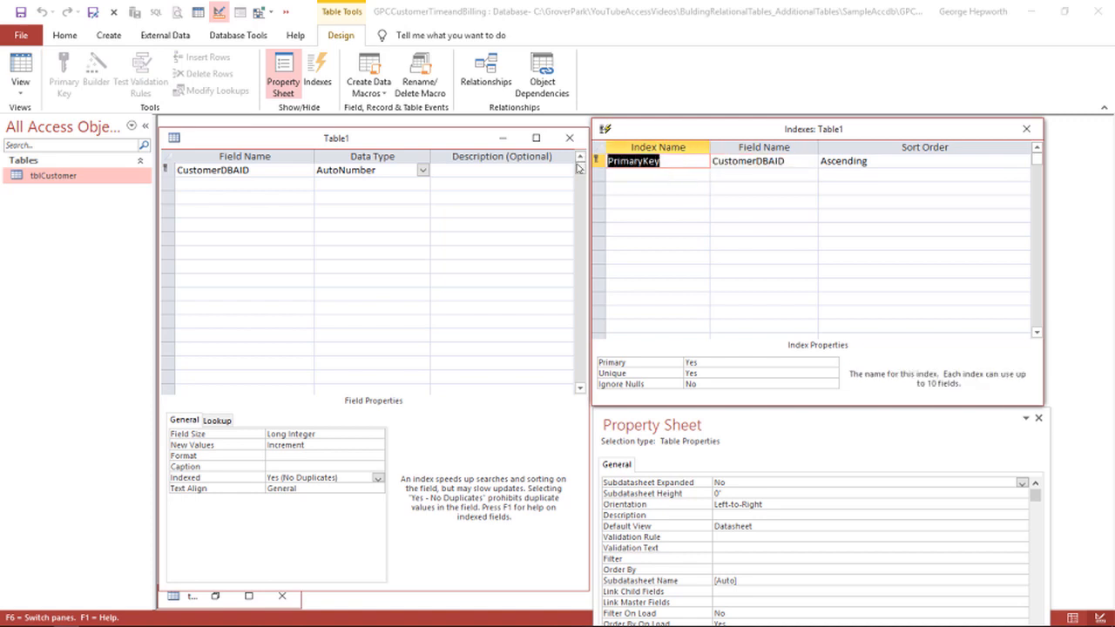
text(_)
text(CustomerDBAID)
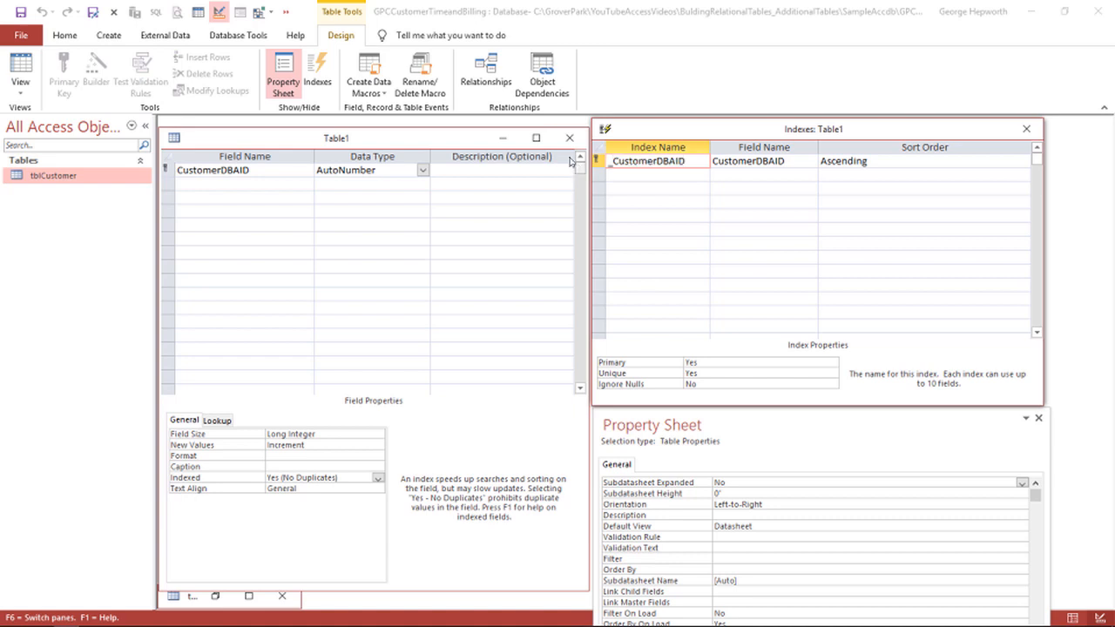
click(644, 176)
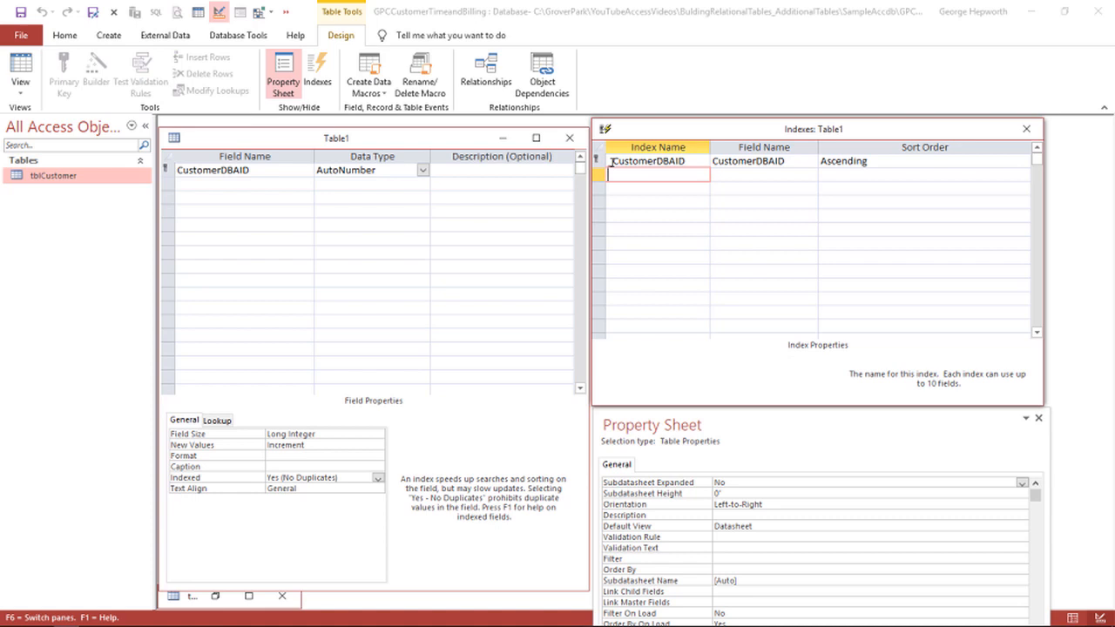
Step: Add a CustomerID field with the Number data type below CustomerDBAID and check its field size
click(227, 186)
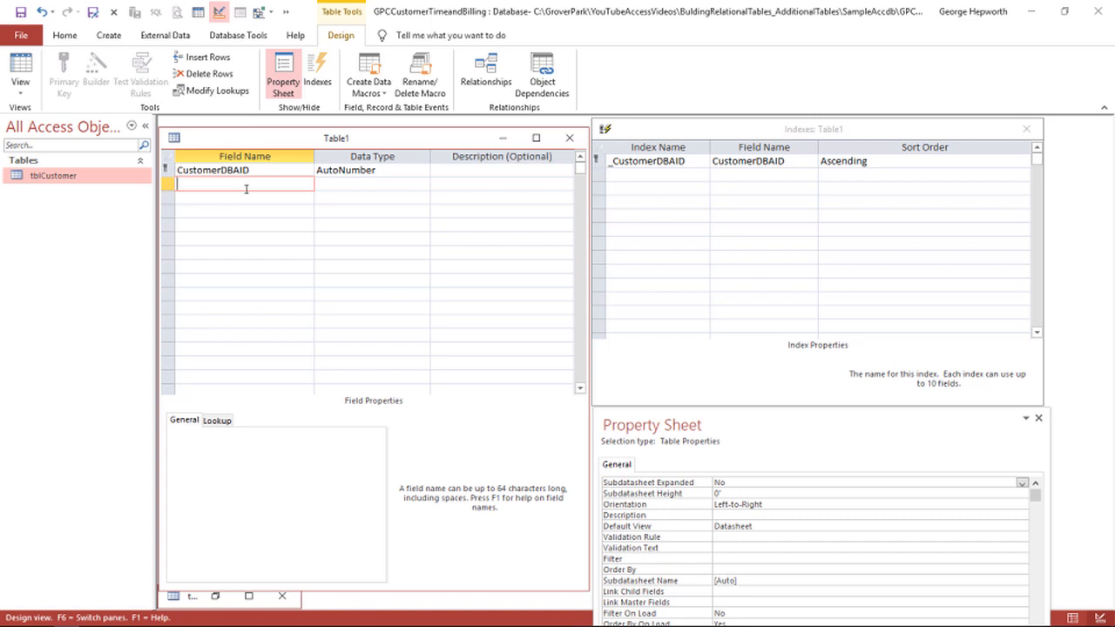
text(CustomerID)
key(Tab)
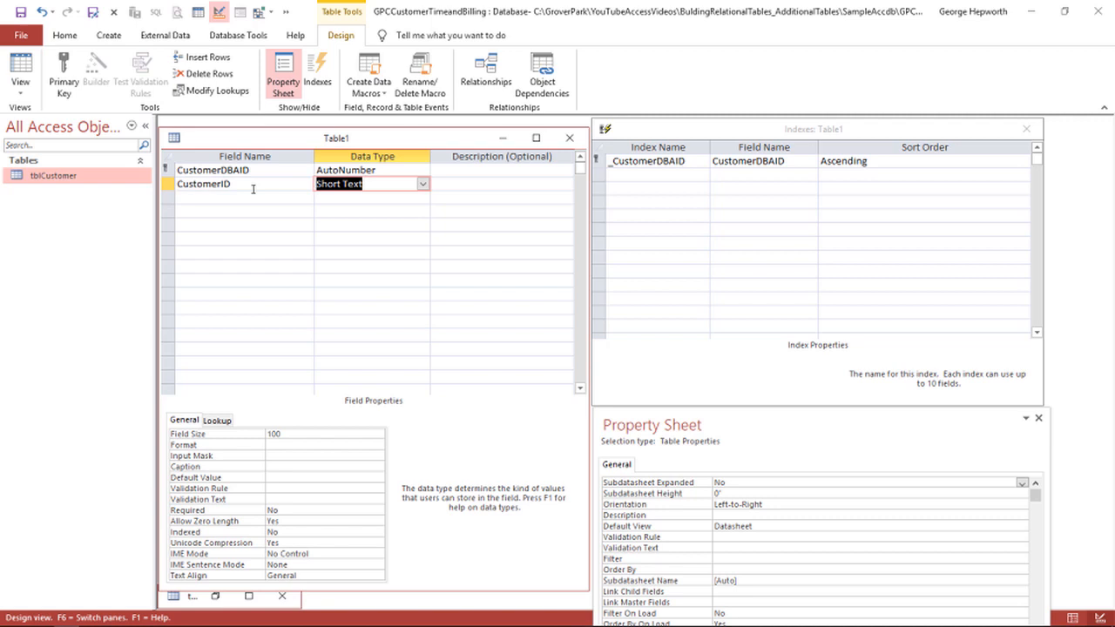
text(lon)
key(BackSpace)
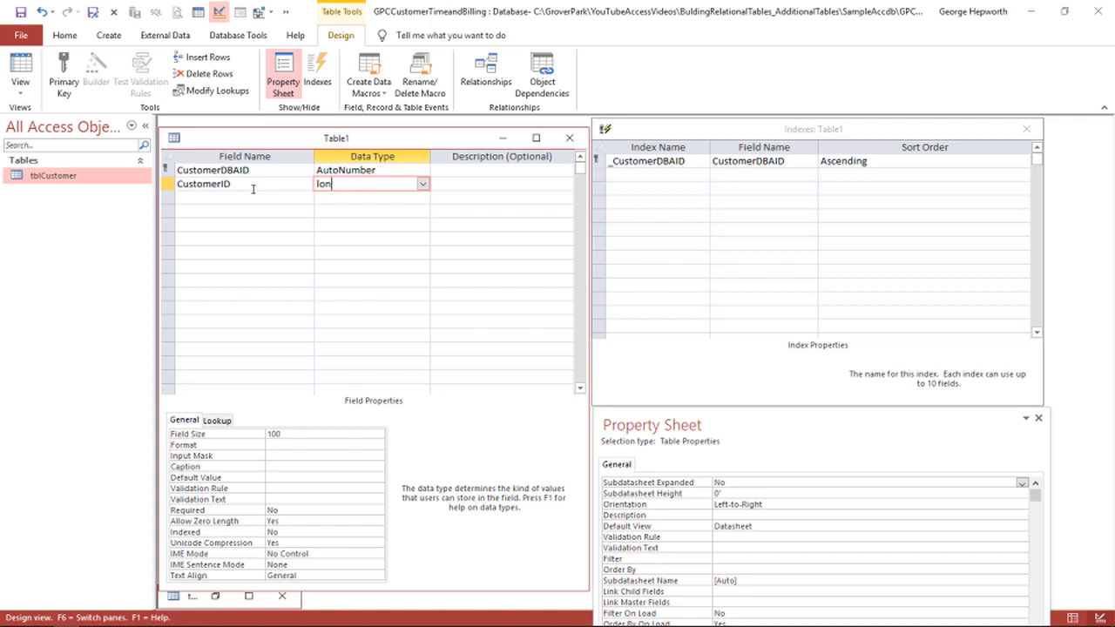
key(BackSpace)
key(BackSpace)
key(BackSpace)
text(num)
key(Tab)
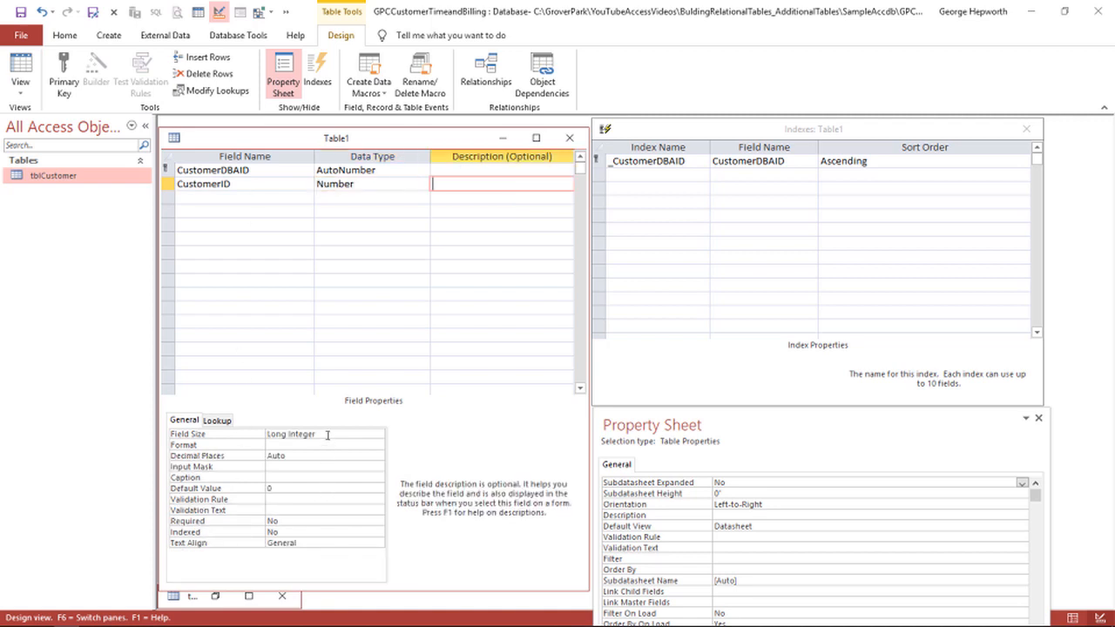
click(354, 433)
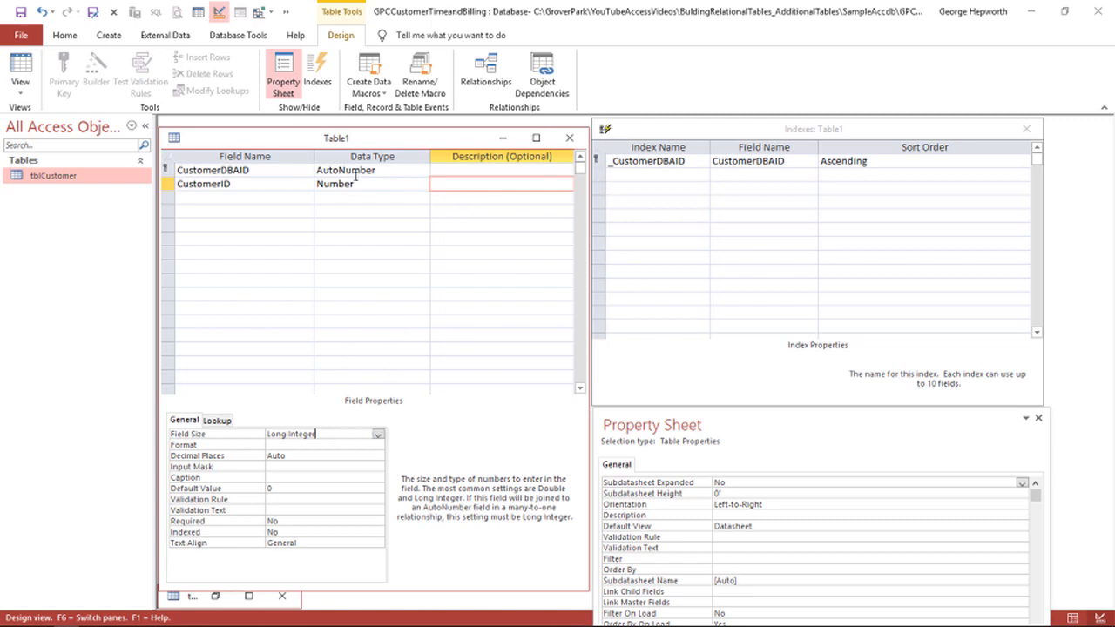
Step: Enter "Foreign Key" as the description of the CustomerID field
click(441, 183)
text(F)
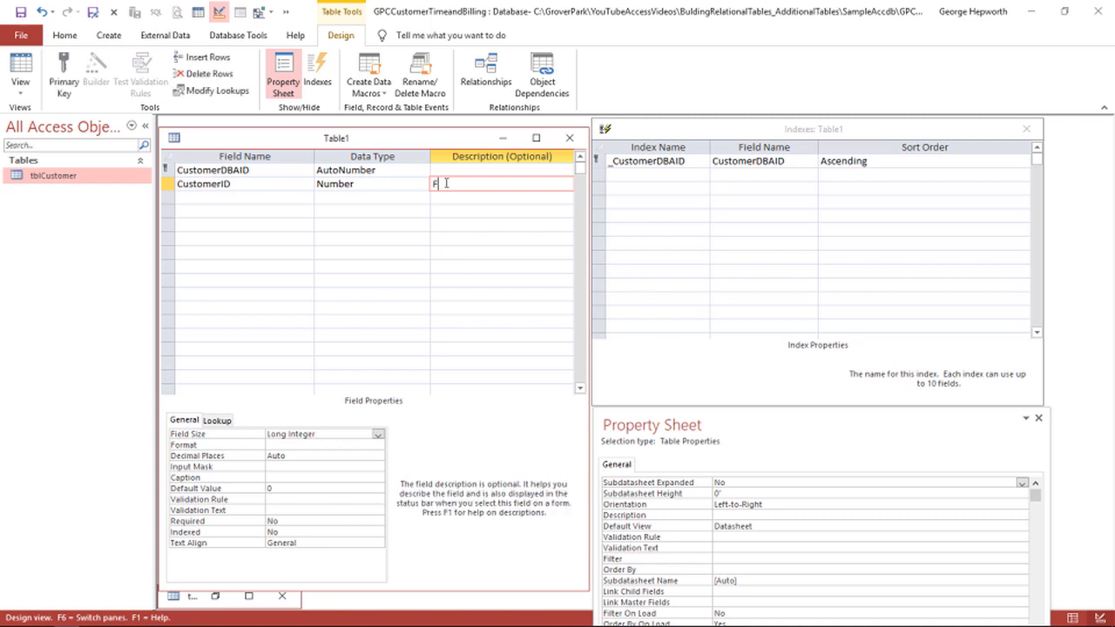
text(oreign Key)
click(513, 197)
click(503, 185)
Step: Remove the default value of 0 from the CustomerID field
click(278, 488)
double_click(278, 488)
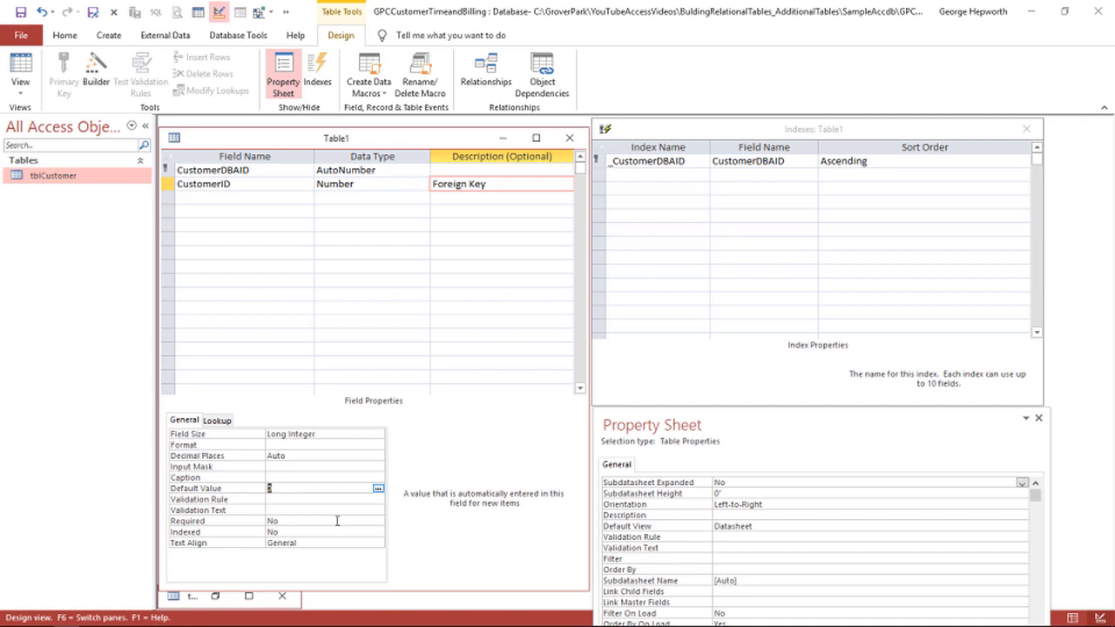
key(BackSpace)
click(296, 499)
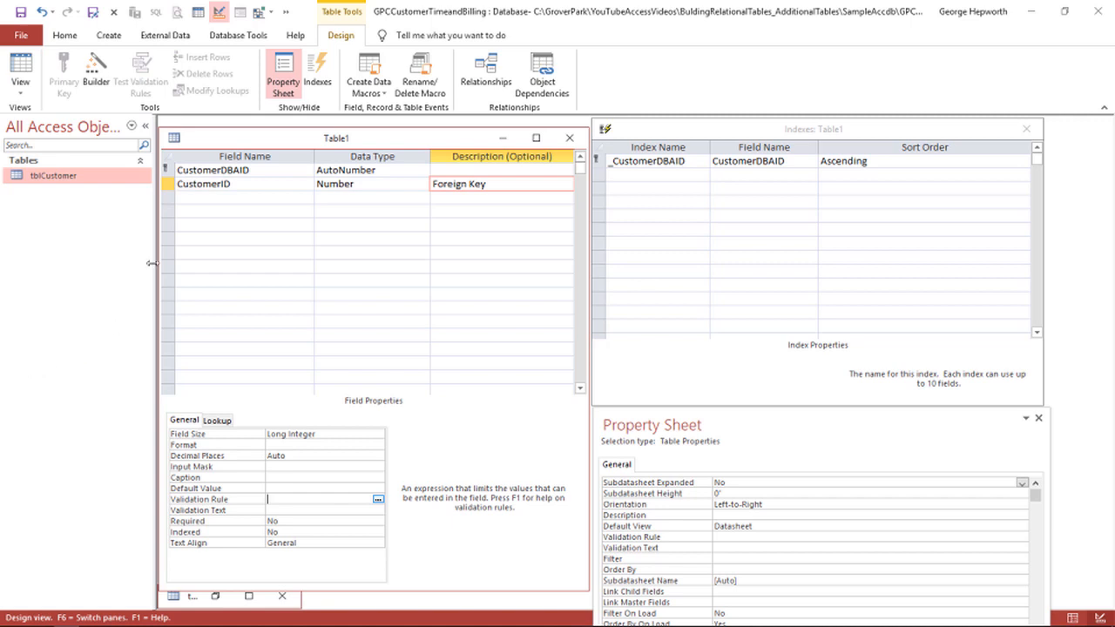
Step: Add a Short Text field named CustomerDBA and set its field size to 150
click(209, 197)
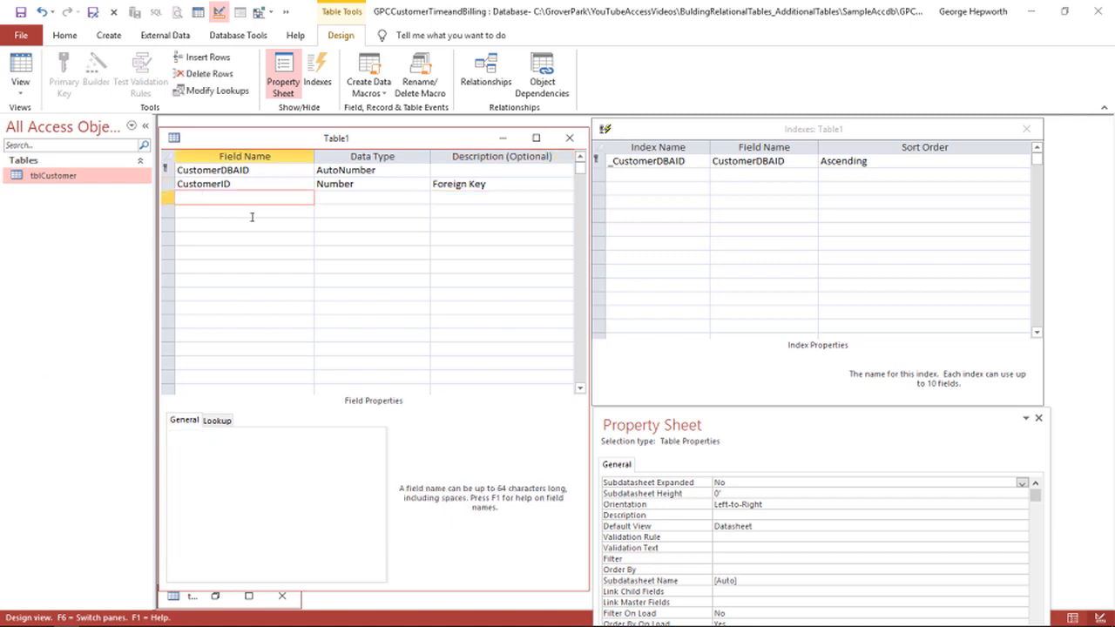
text(CustomerDBA)
key(Down)
click(376, 198)
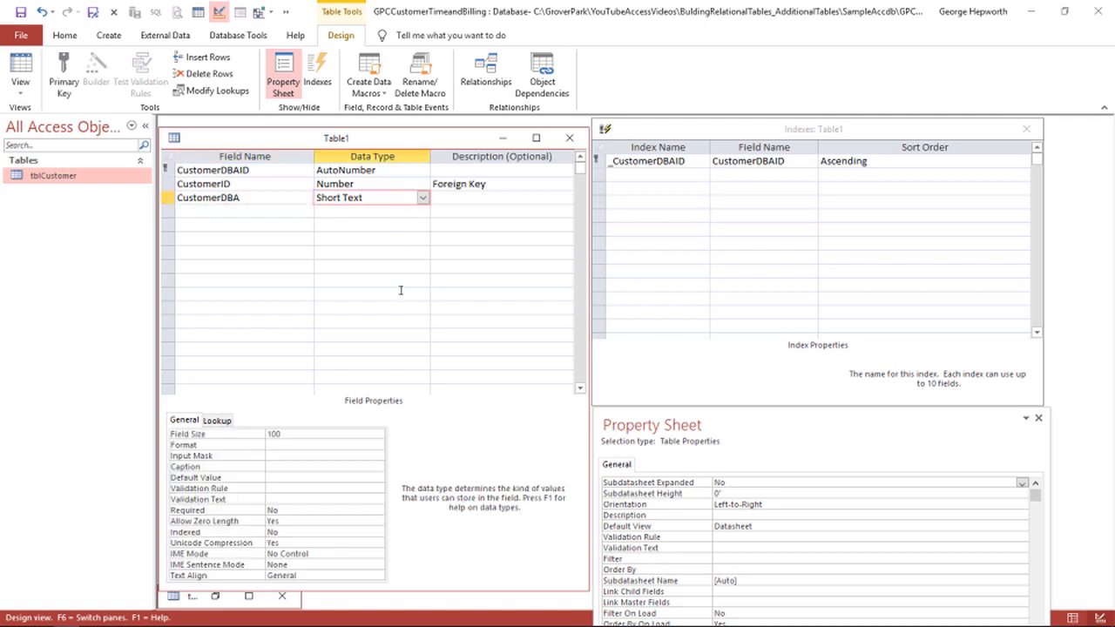
click(270, 433)
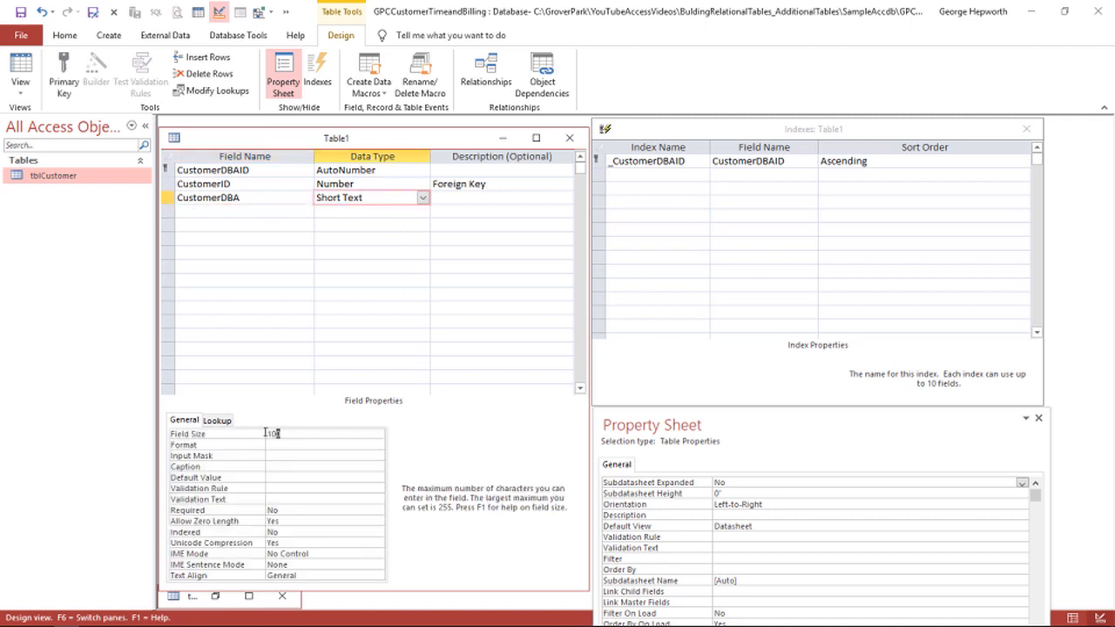
text(150)
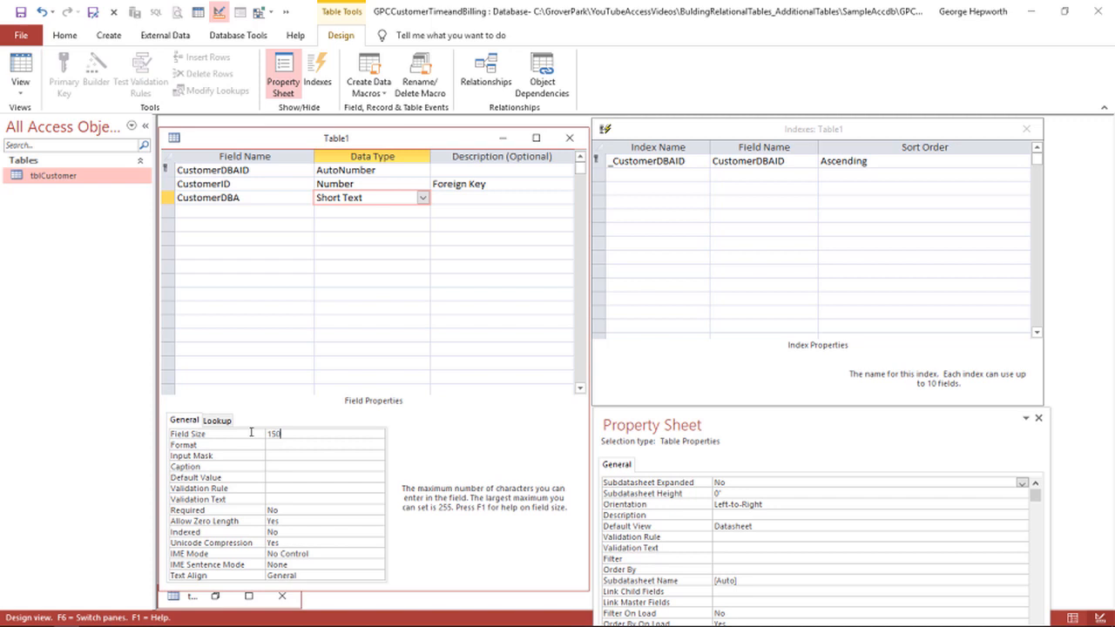
key(Return)
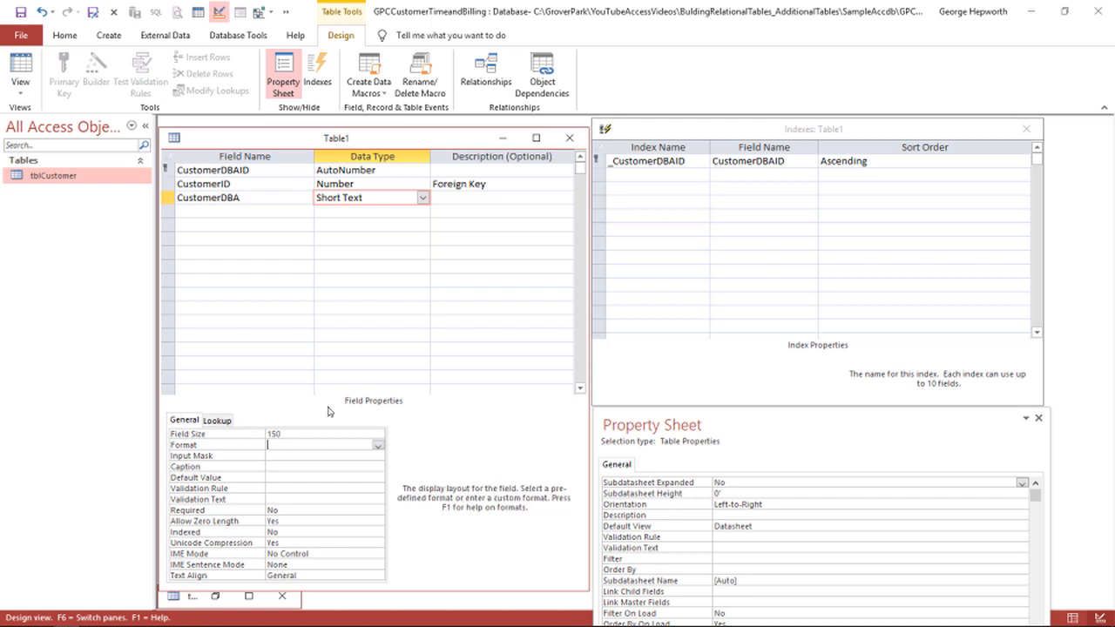
Step: Create an index named CustomerIDCustomerDBA on the CustomerID field
click(279, 190)
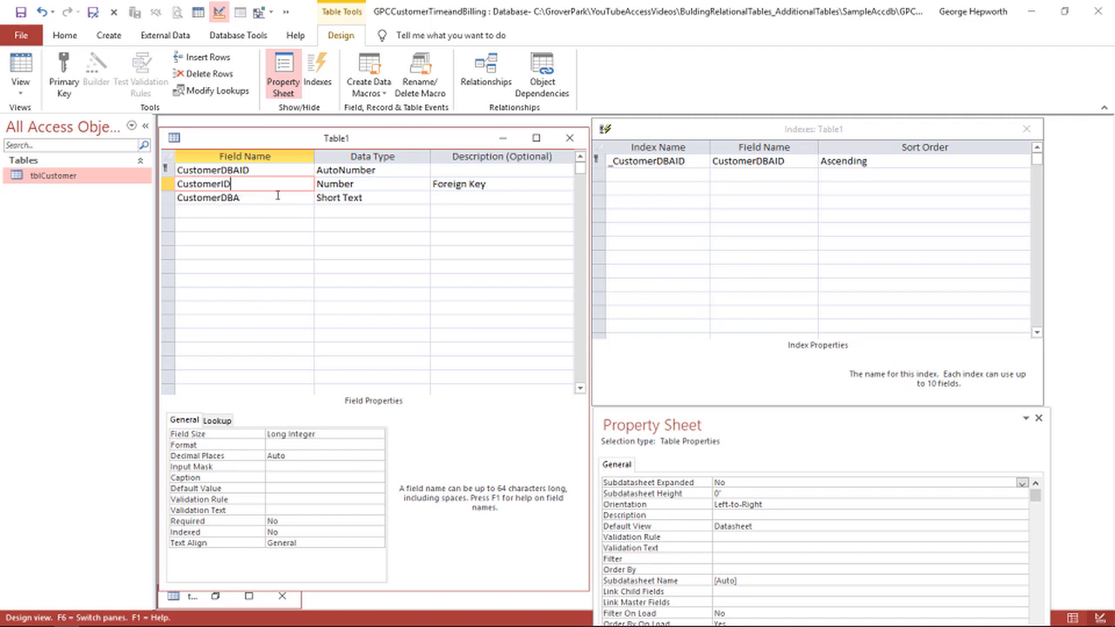
click(620, 177)
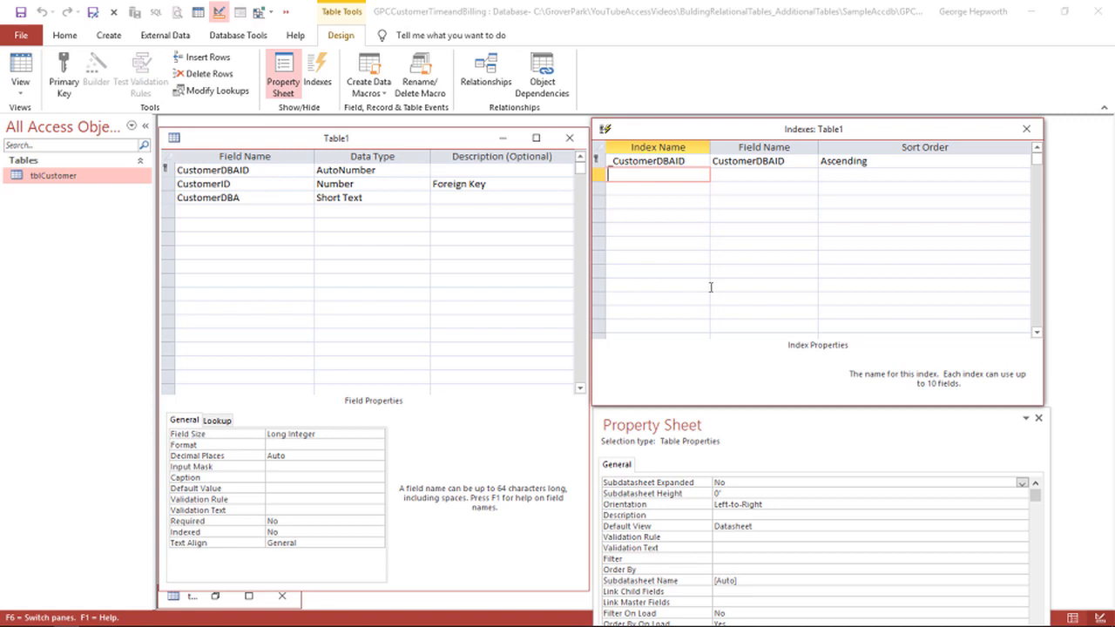
text(CustomerIDCustomer)
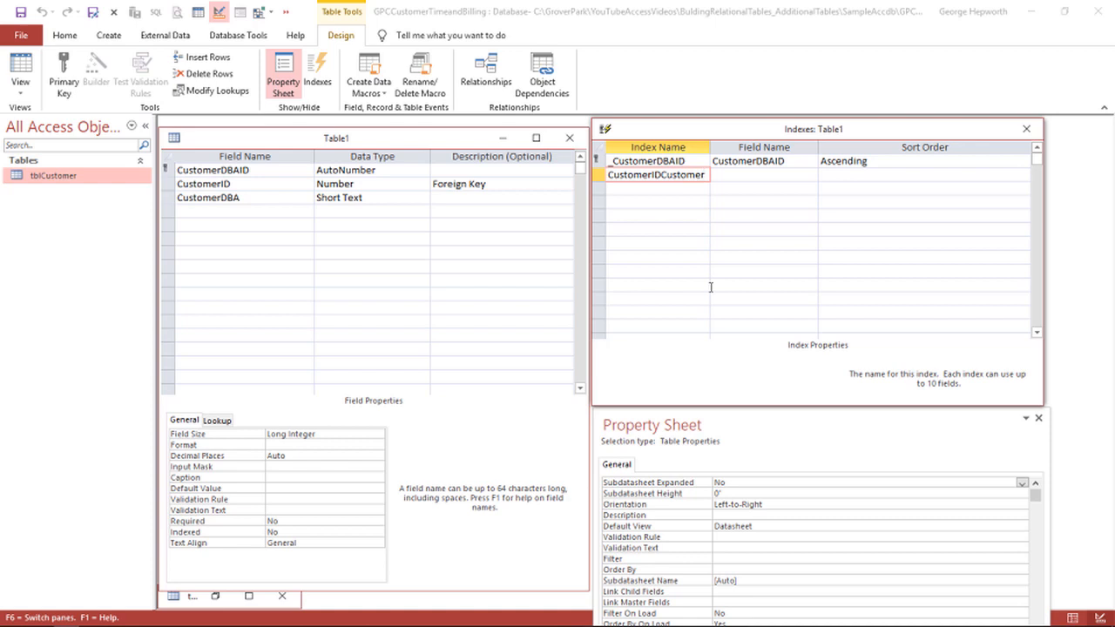
text(DBA)
click(762, 174)
click(810, 174)
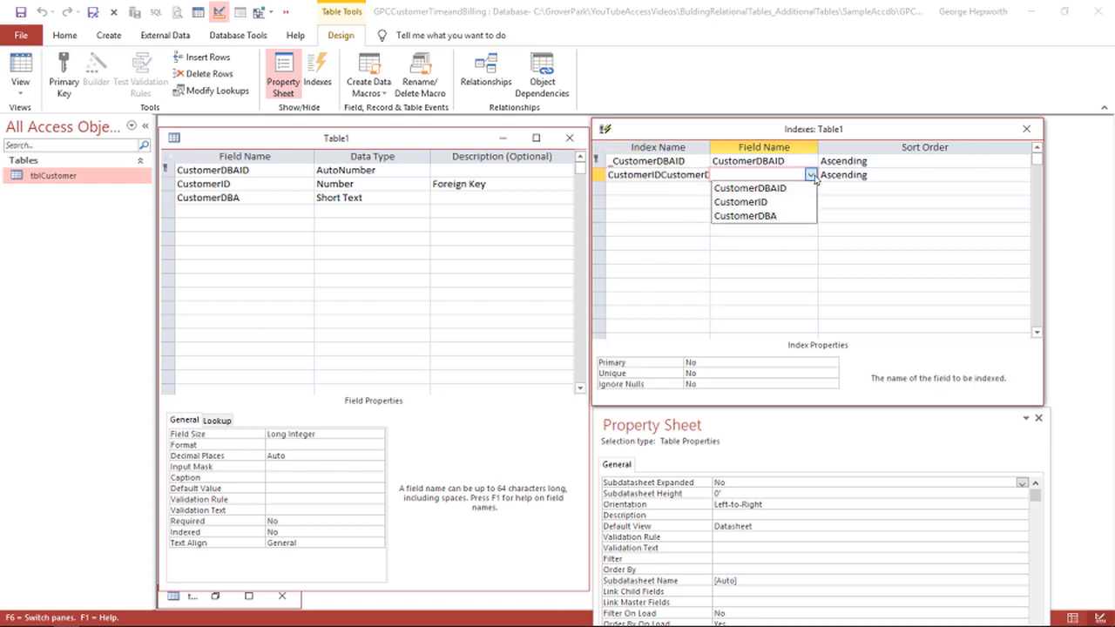
click(754, 202)
Step: Add CustomerDBA as the second field of the CustomerIDCustomerDBA index and widen the Index Name column to fit its name
click(757, 191)
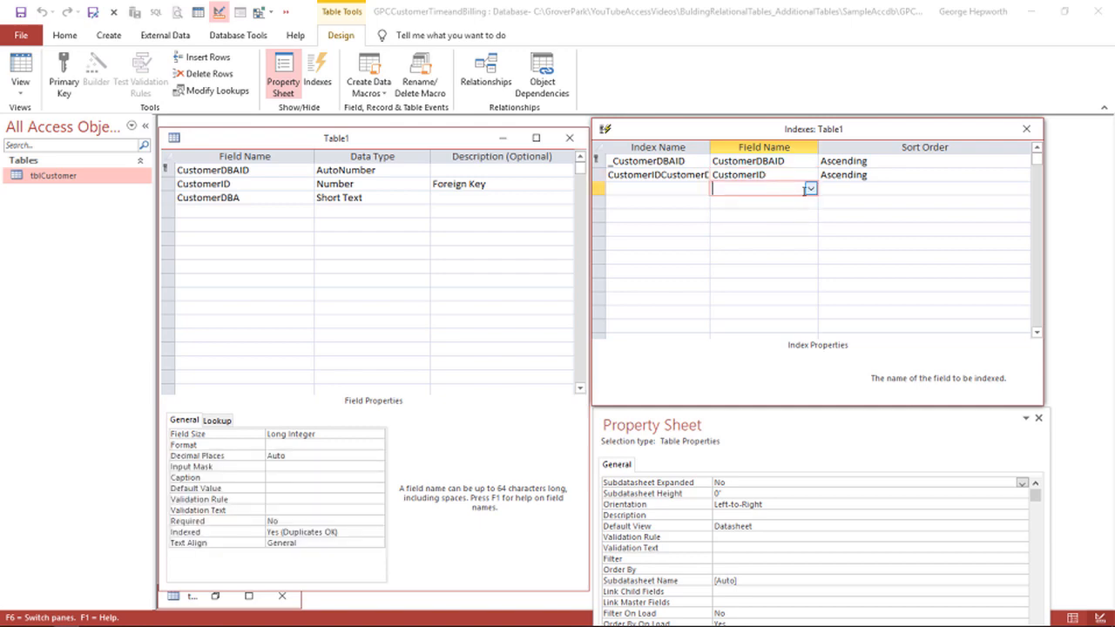
click(809, 188)
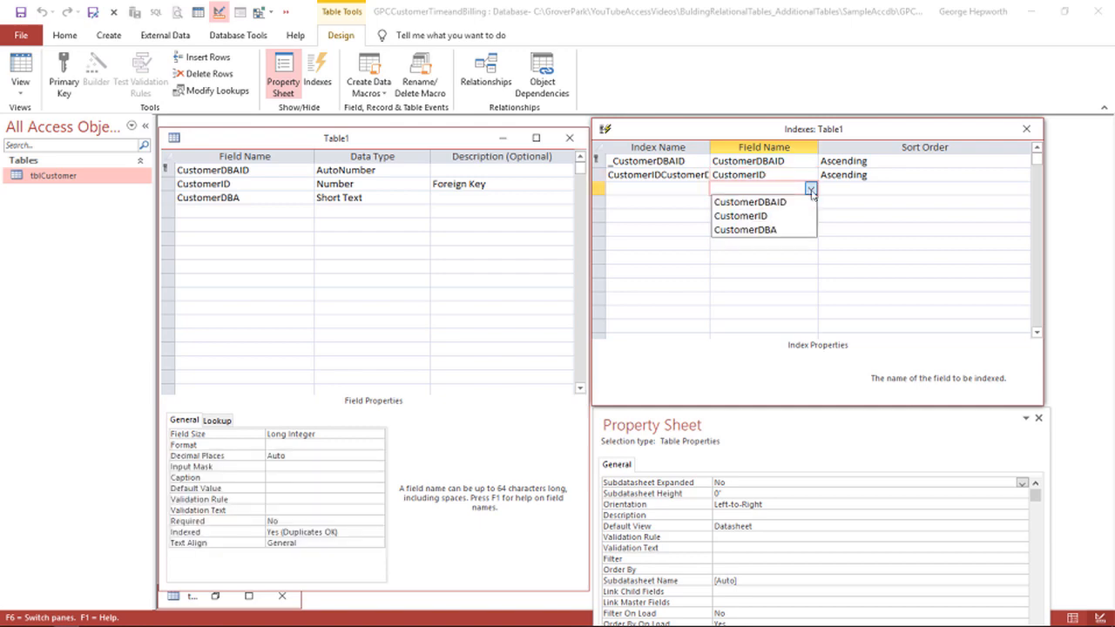
click(681, 175)
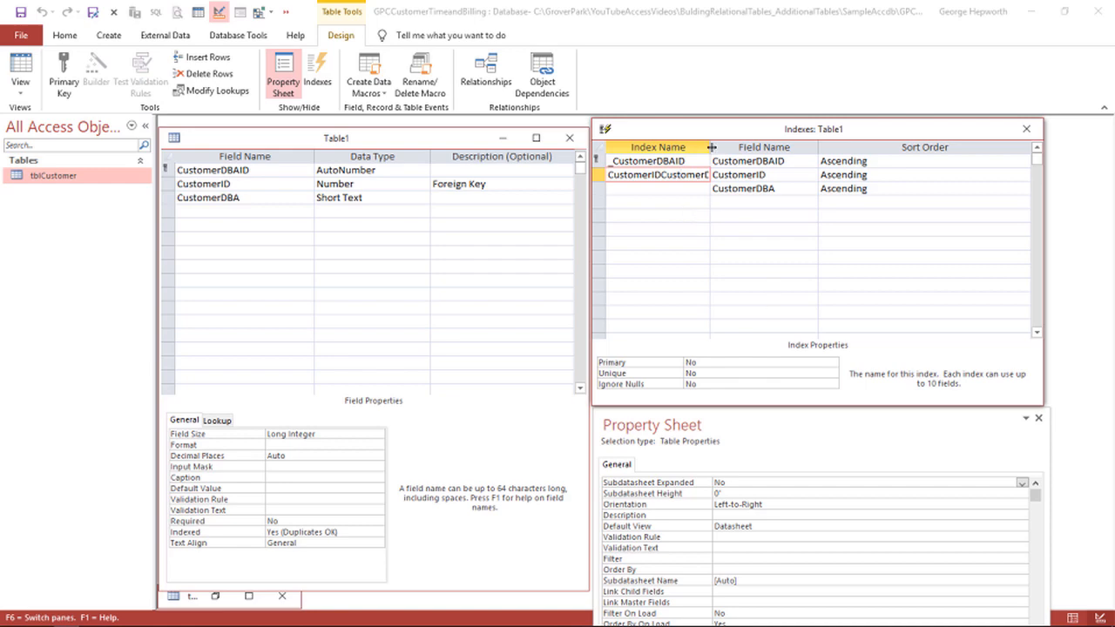
drag(710, 147, 739, 147)
Step: Set the Unique property of the CustomerIDCustomerDBA index to Yes
drag(599, 176, 599, 188)
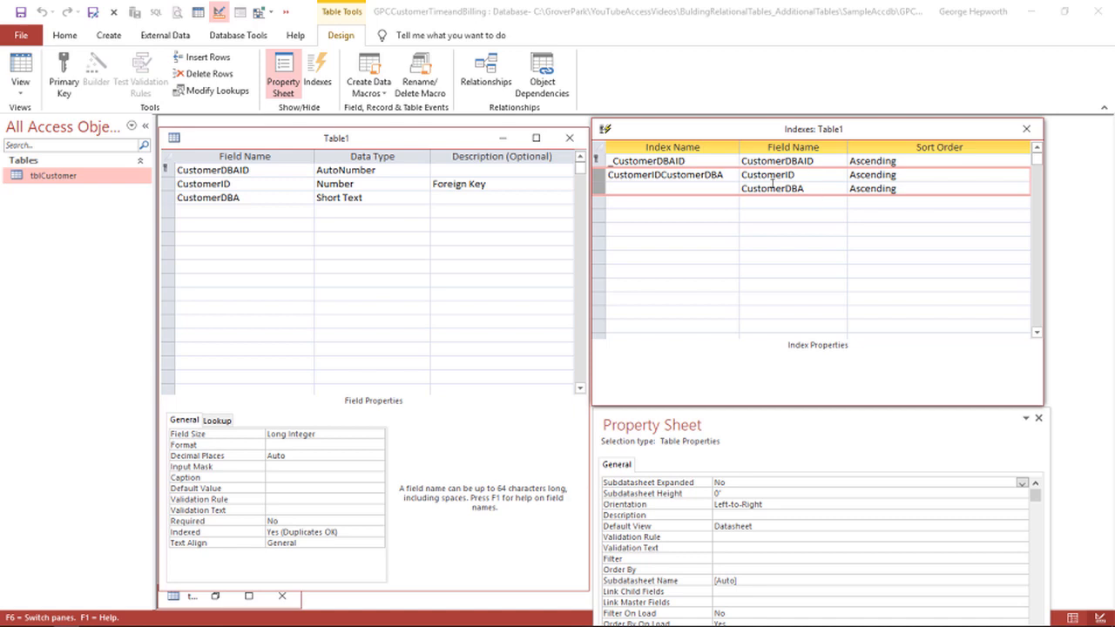
click(713, 186)
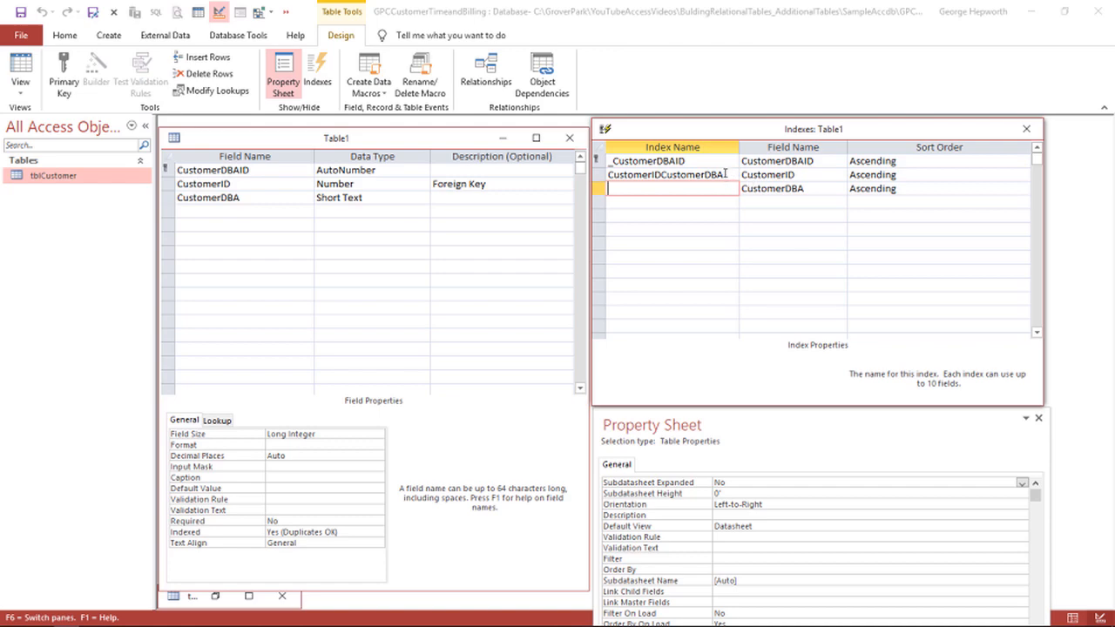
click(726, 174)
click(719, 190)
click(614, 175)
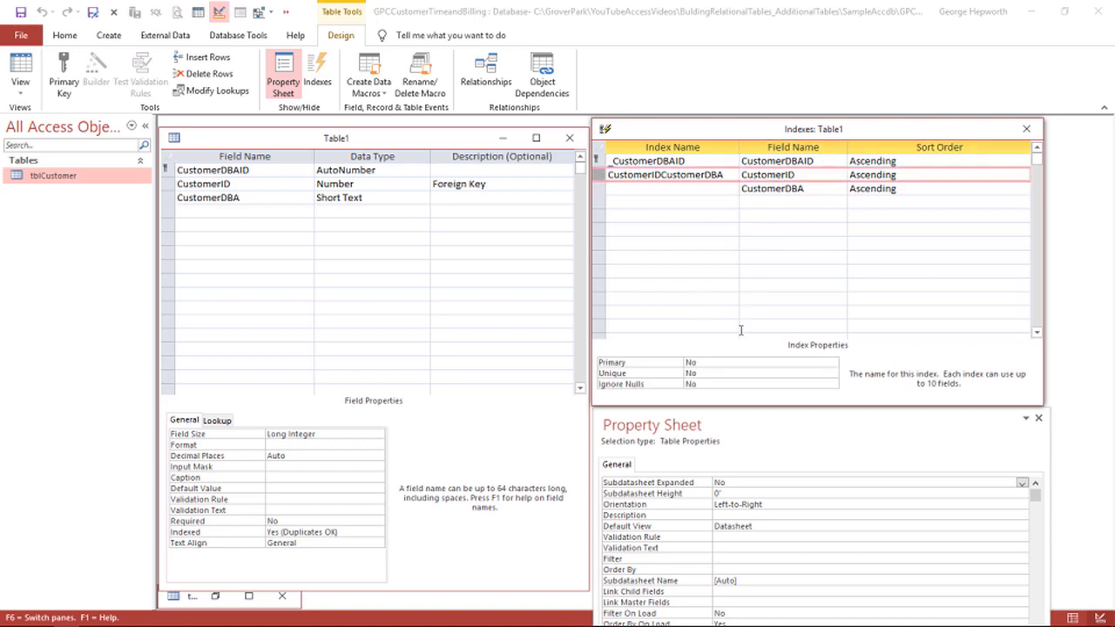
click(691, 373)
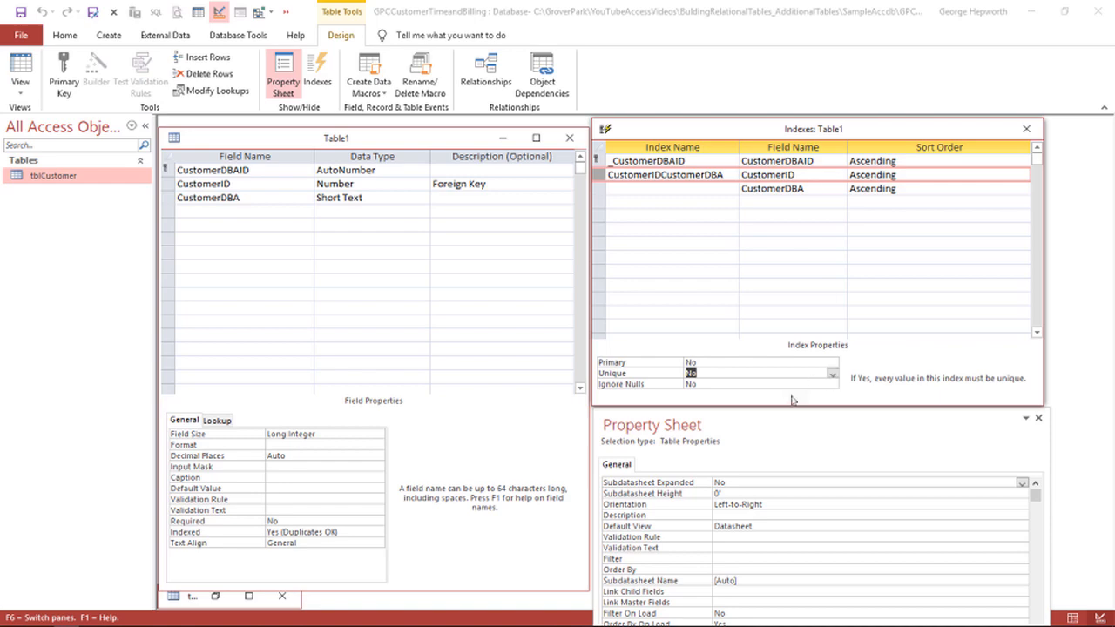
text(Yes)
key(Return)
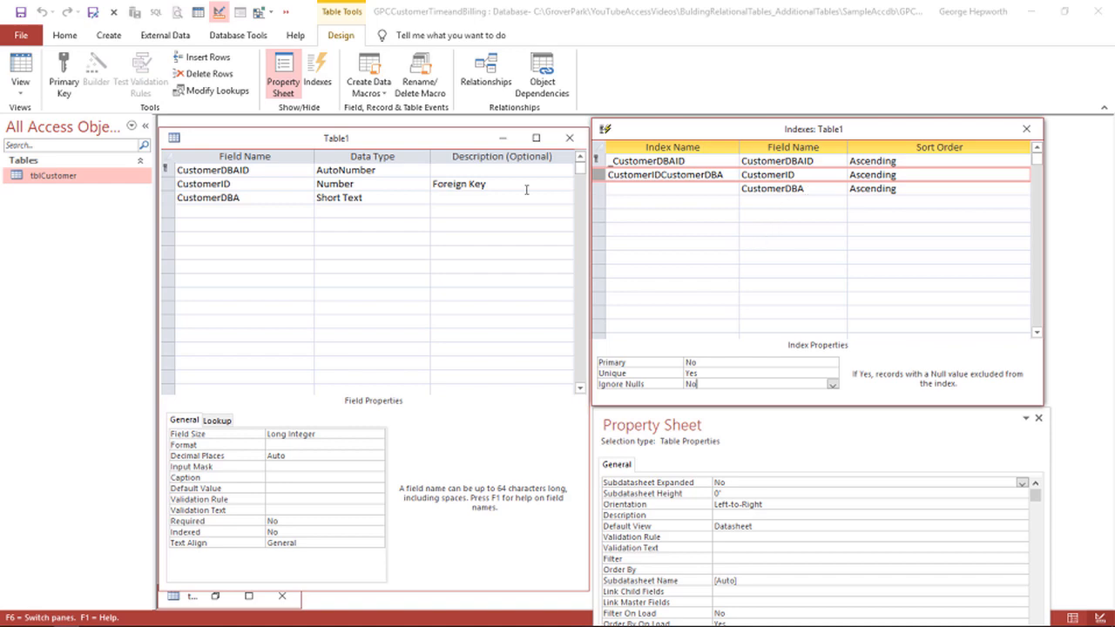
Step: Save the new table as tblCustomerDBA
click(20, 12)
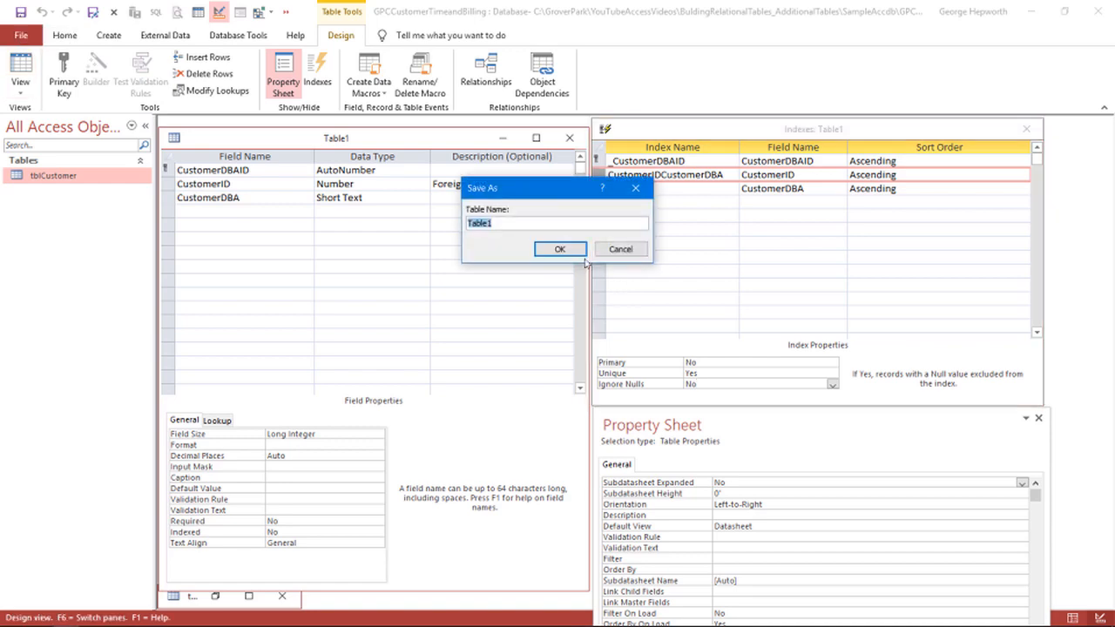
text(tblCustomerDBA)
key(Return)
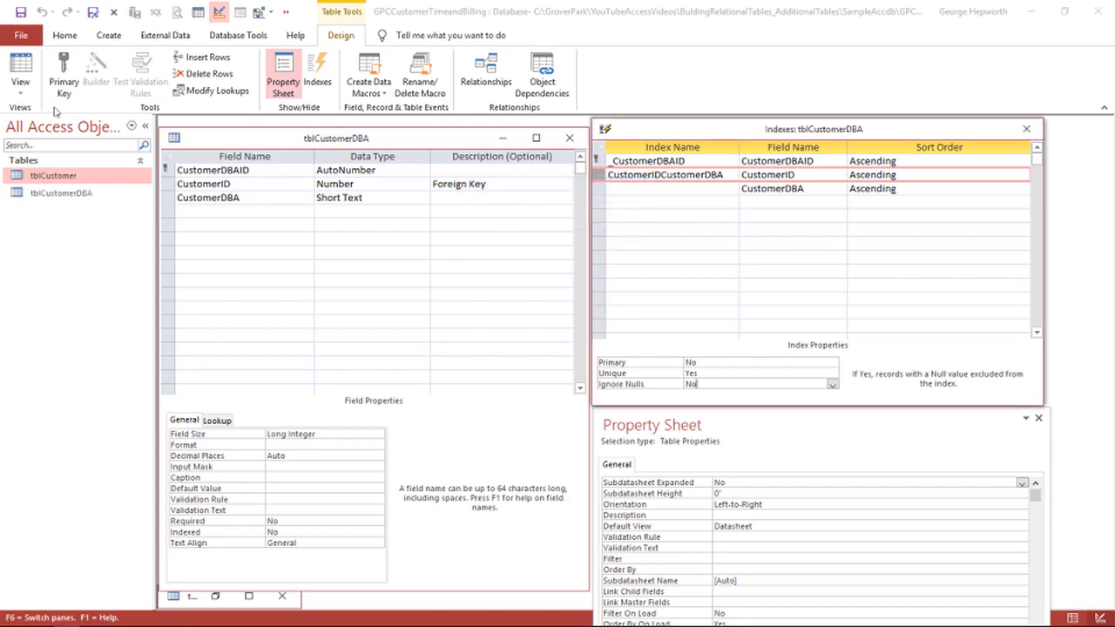
Step: Display tblCustomerDBA in Datasheet view and restore the tblCustomer window, placing it below the new table's header row
click(21, 69)
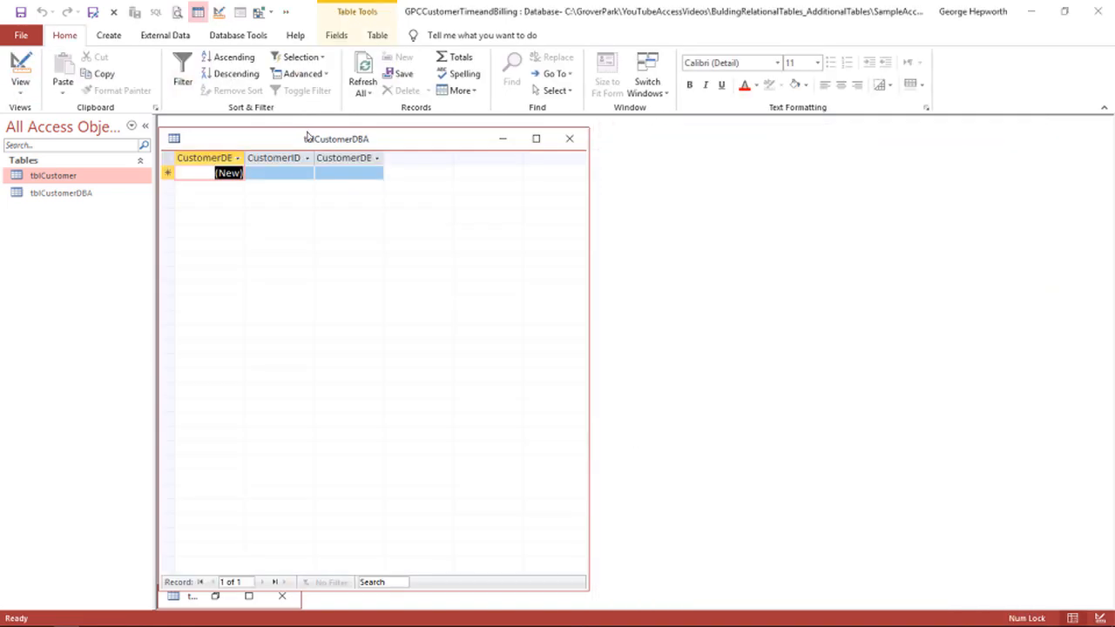
drag(305, 139, 738, 134)
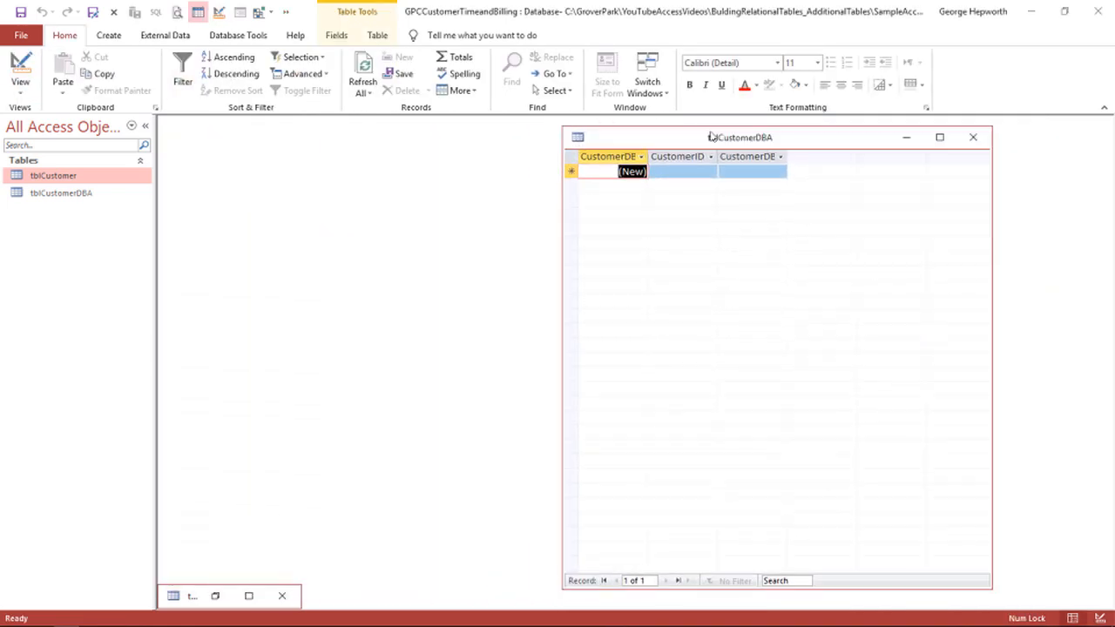
click(248, 598)
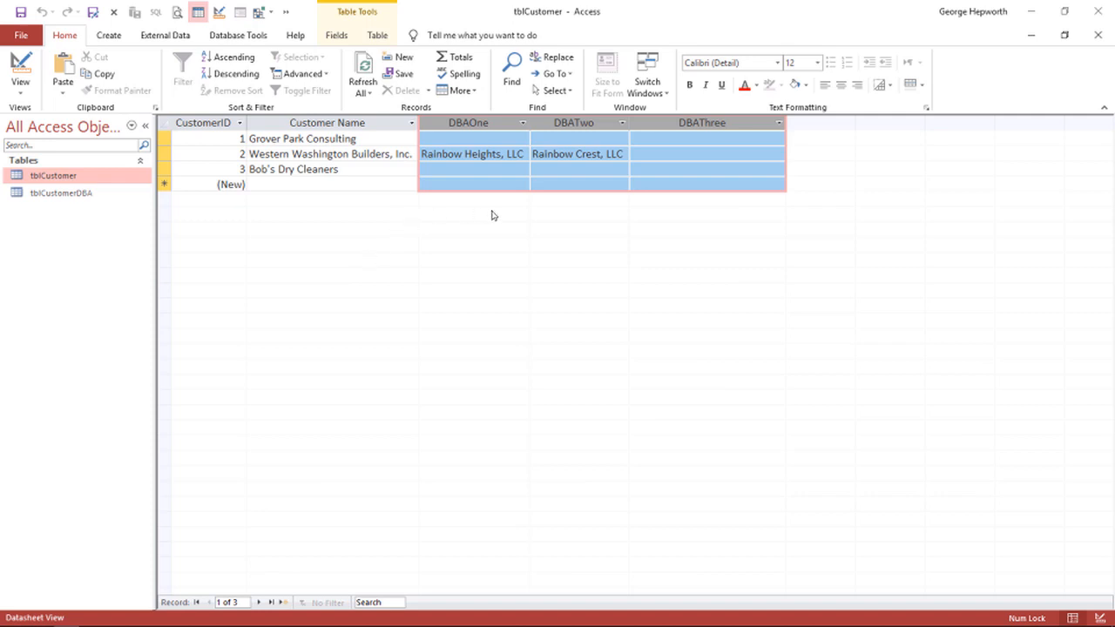
click(1064, 35)
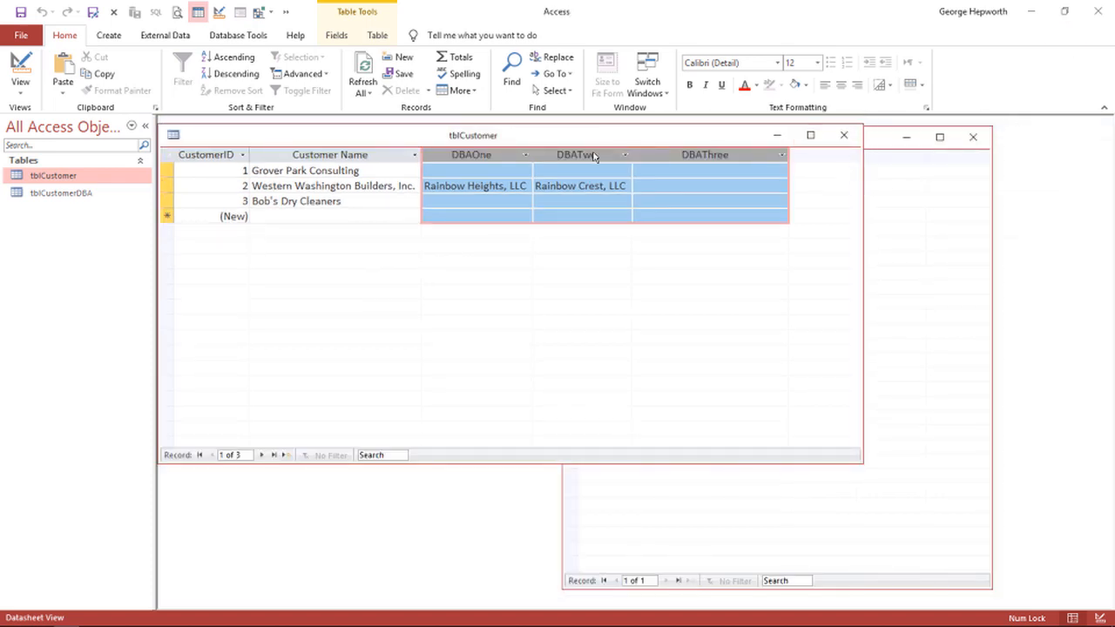
drag(579, 136, 694, 241)
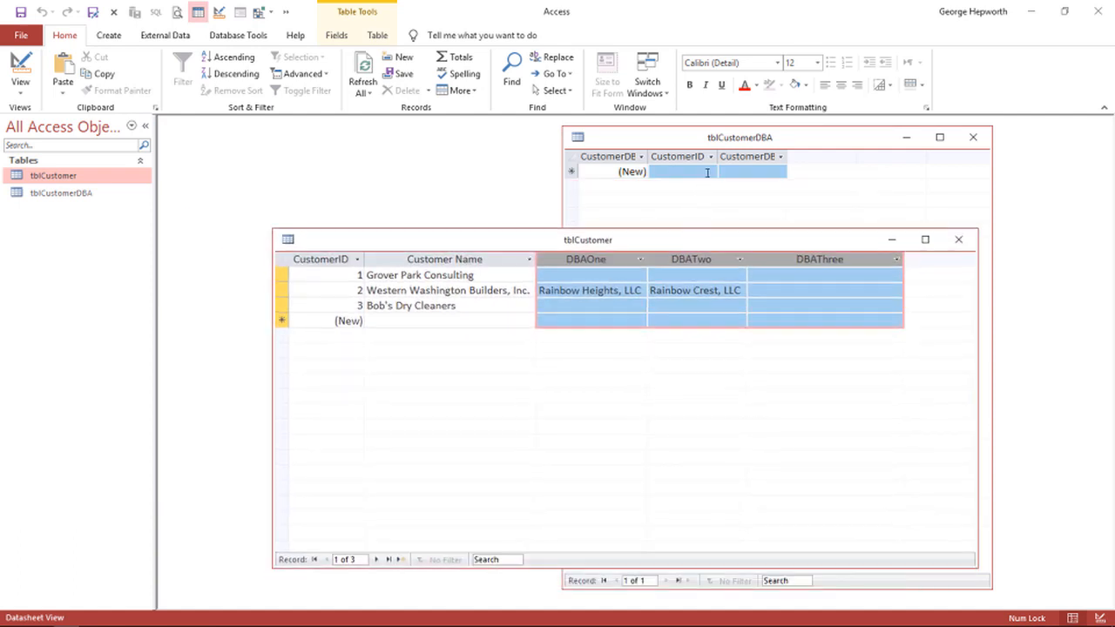
Step: Widen the CustomerID and CustomerDBA columns in tblCustomerDBA and resize and arrange the two table windows without overlap
drag(721, 155, 758, 156)
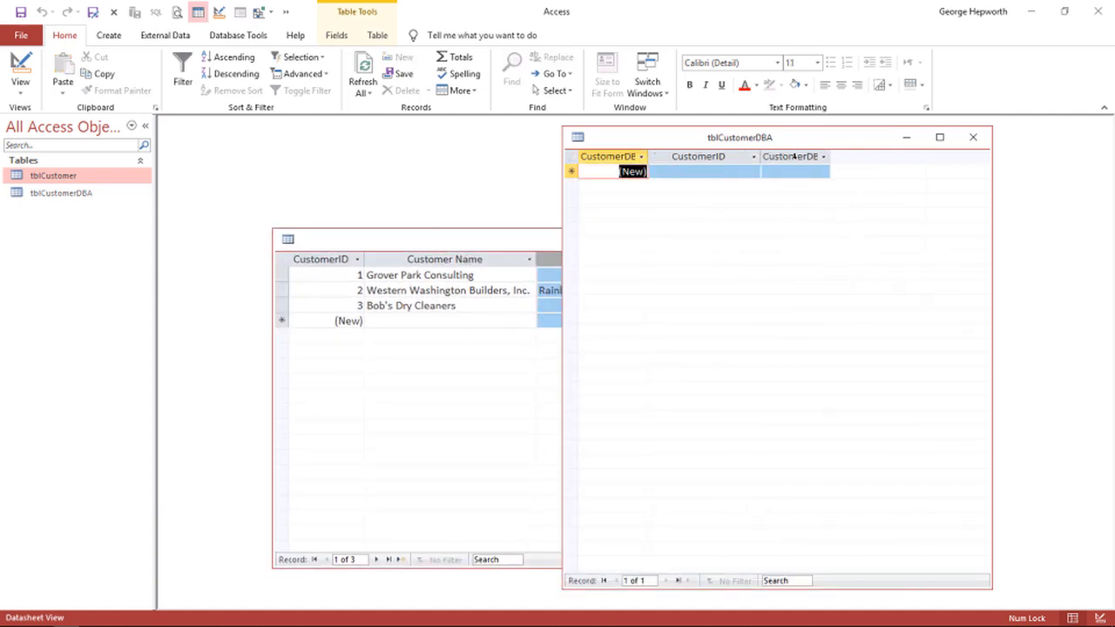
drag(829, 157, 939, 157)
click(519, 240)
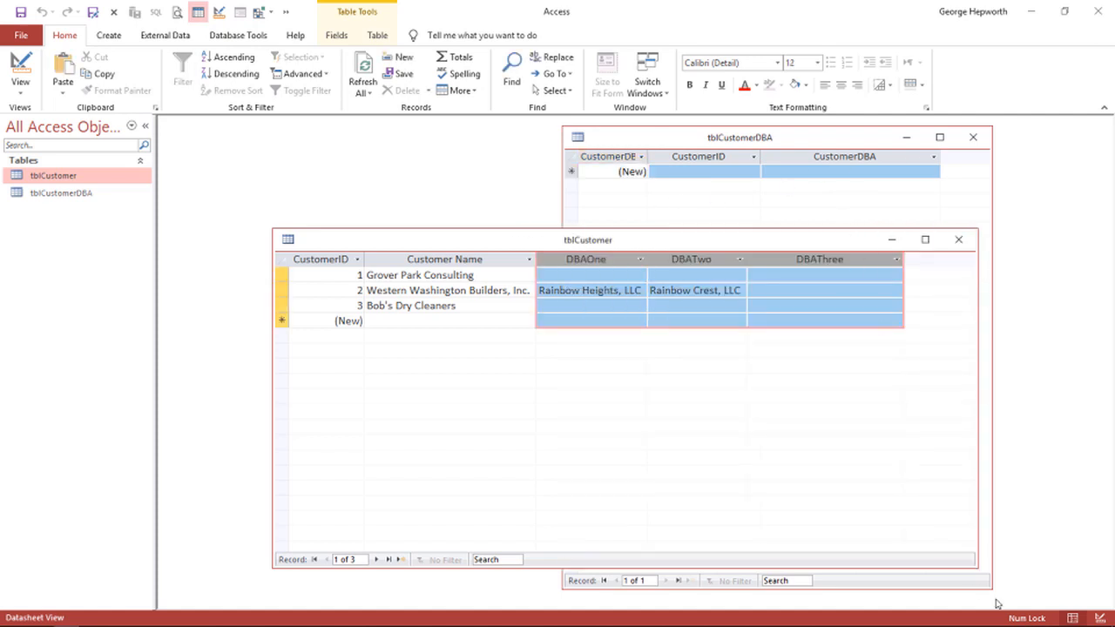
drag(991, 581, 966, 221)
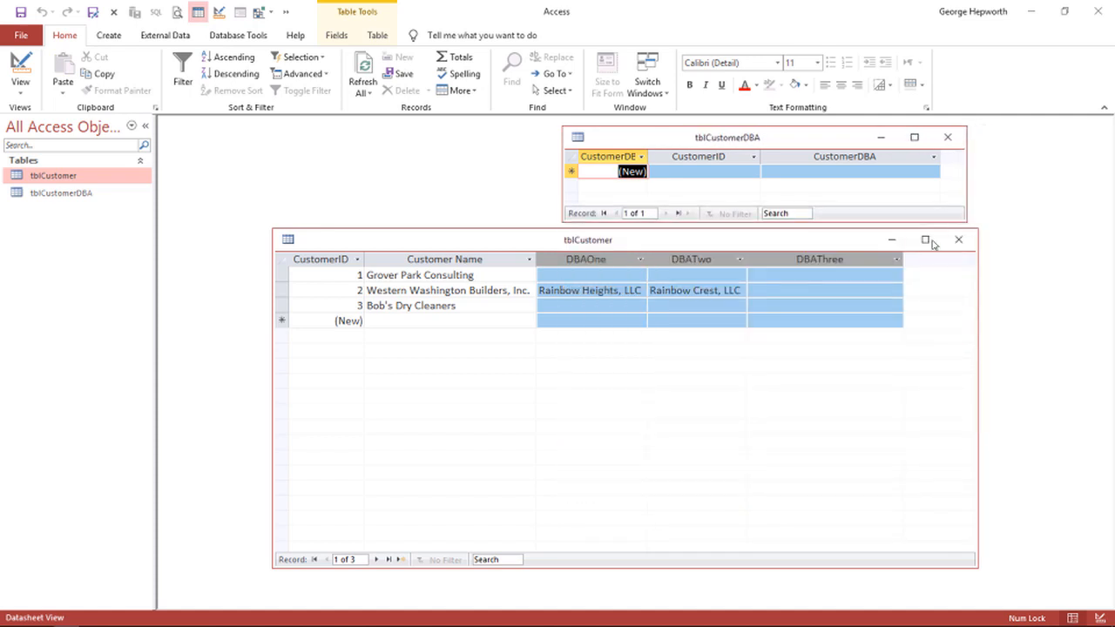
drag(806, 246, 809, 279)
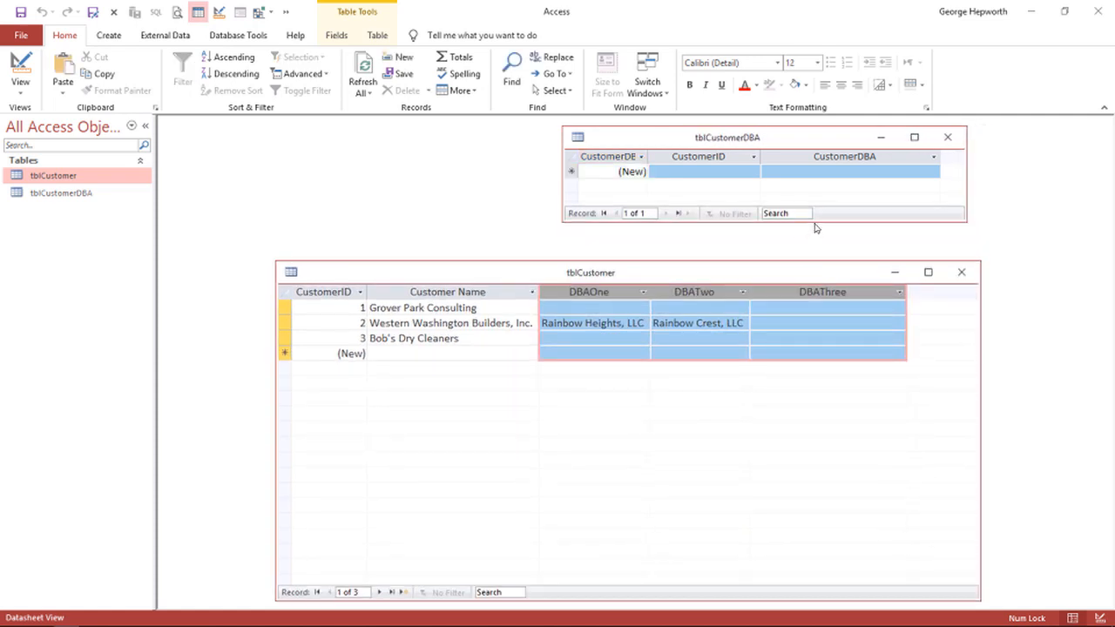
drag(813, 223, 813, 256)
Step: Start the first tblCustomerDBA record with CustomerID 2, matching Western Washington Builders, Inc. in tblCustomer
click(697, 171)
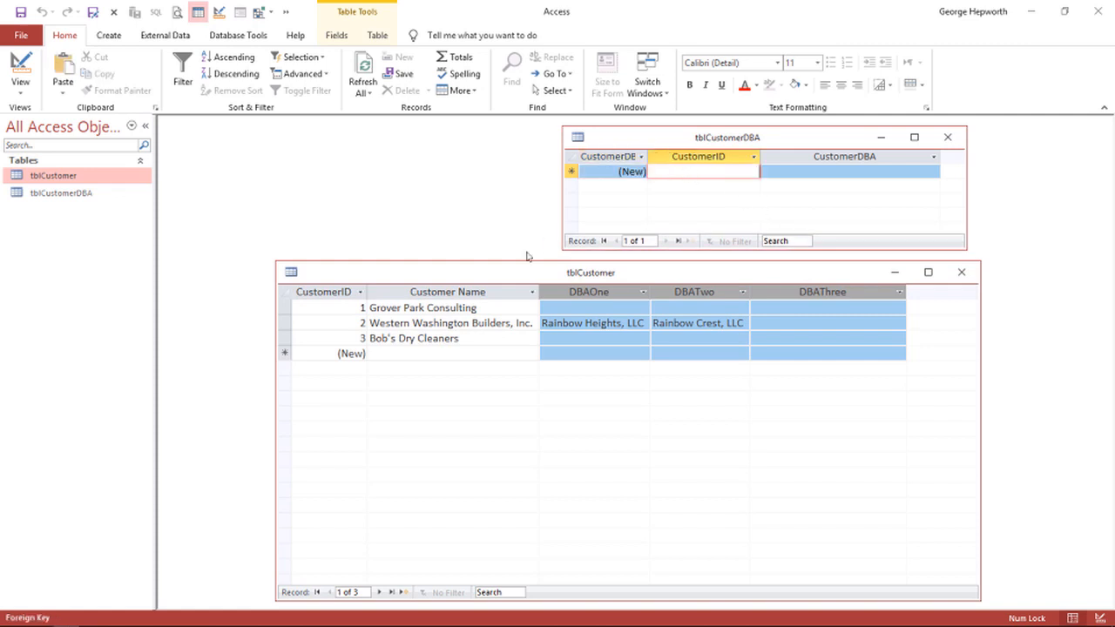
click(360, 323)
click(364, 322)
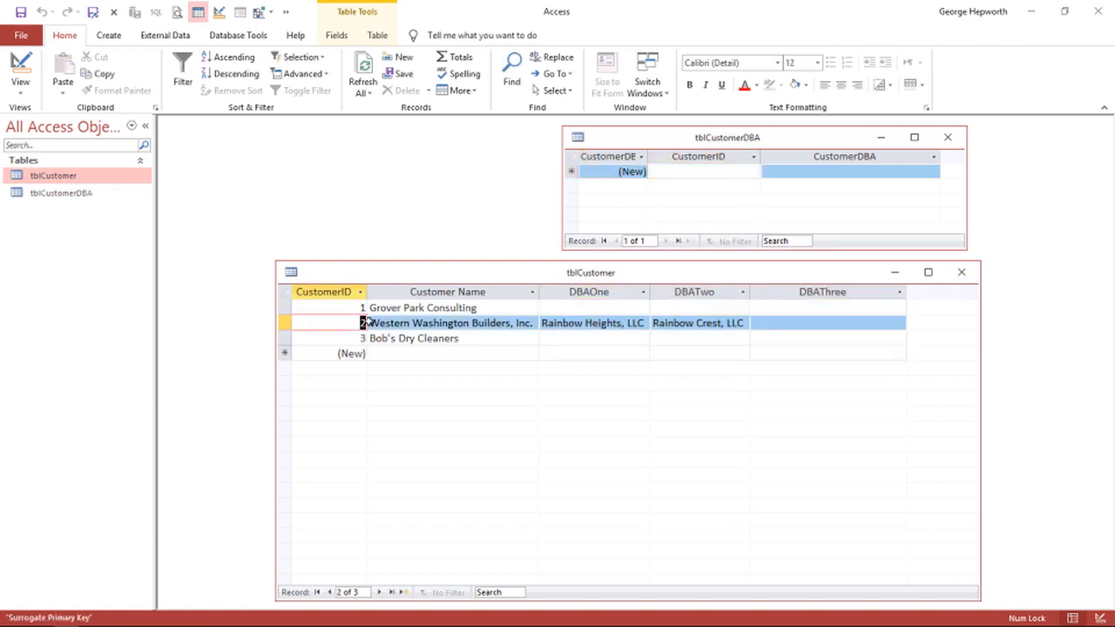
click(703, 170)
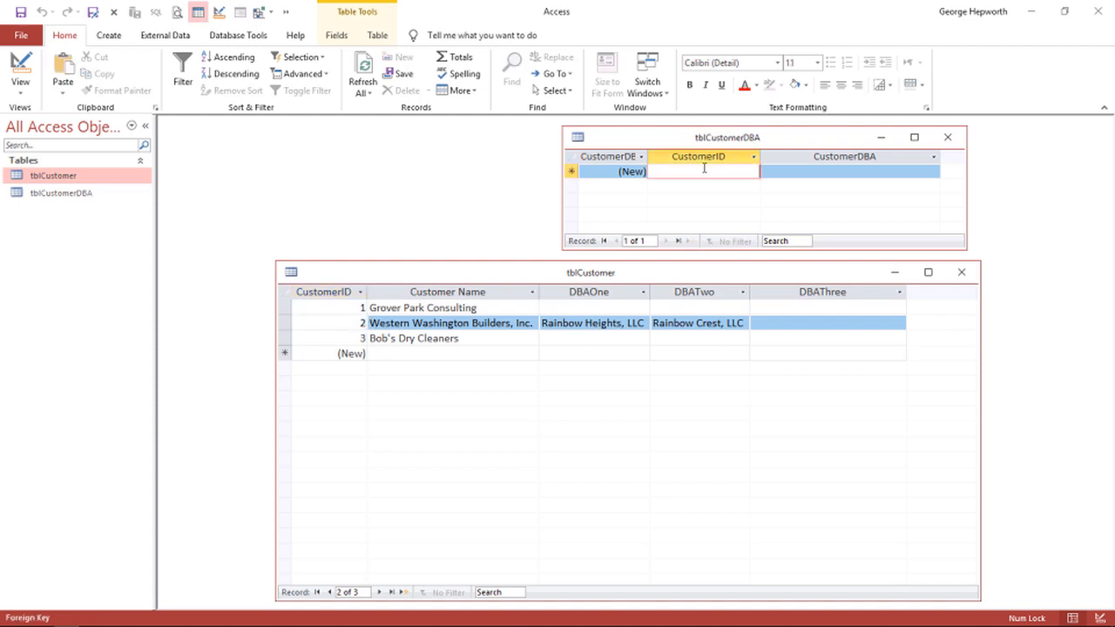
text(2)
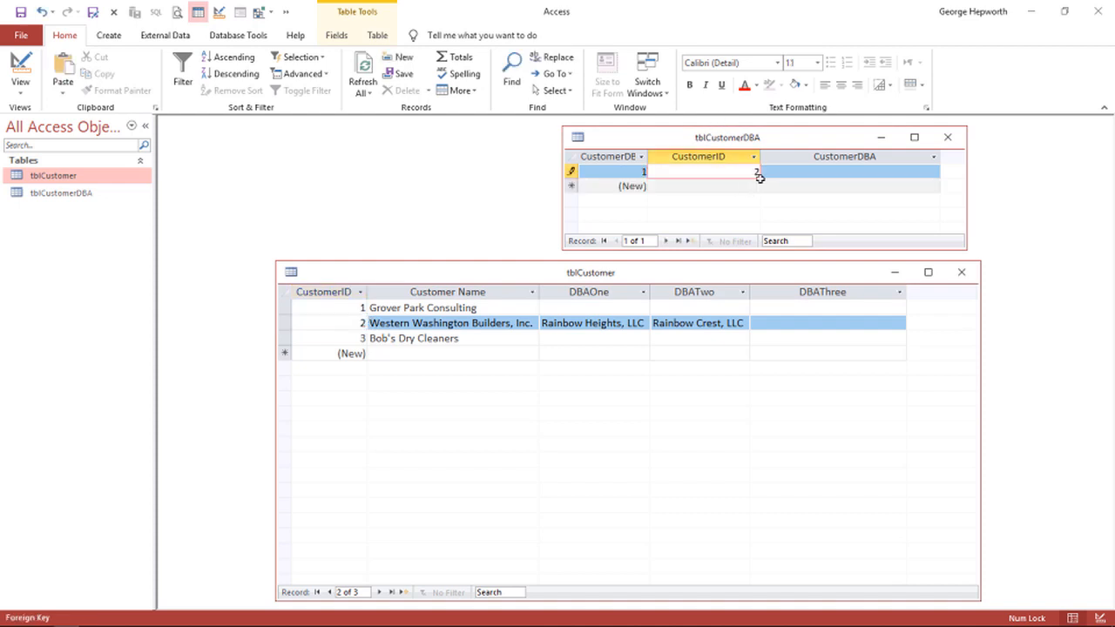
Step: Copy "Rainbow Heights, LLC" from the DBAOne field of tblCustomer into the CustomerDBA field of the first tblCustomerDBA record
click(775, 171)
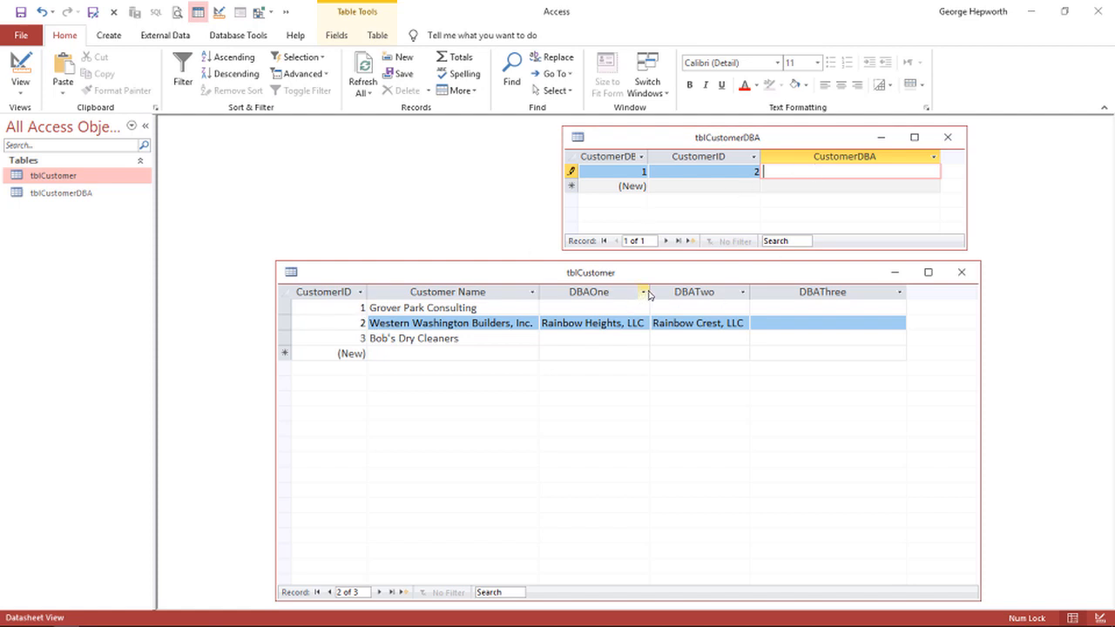
drag(648, 294, 542, 323)
key(ctrl+c)
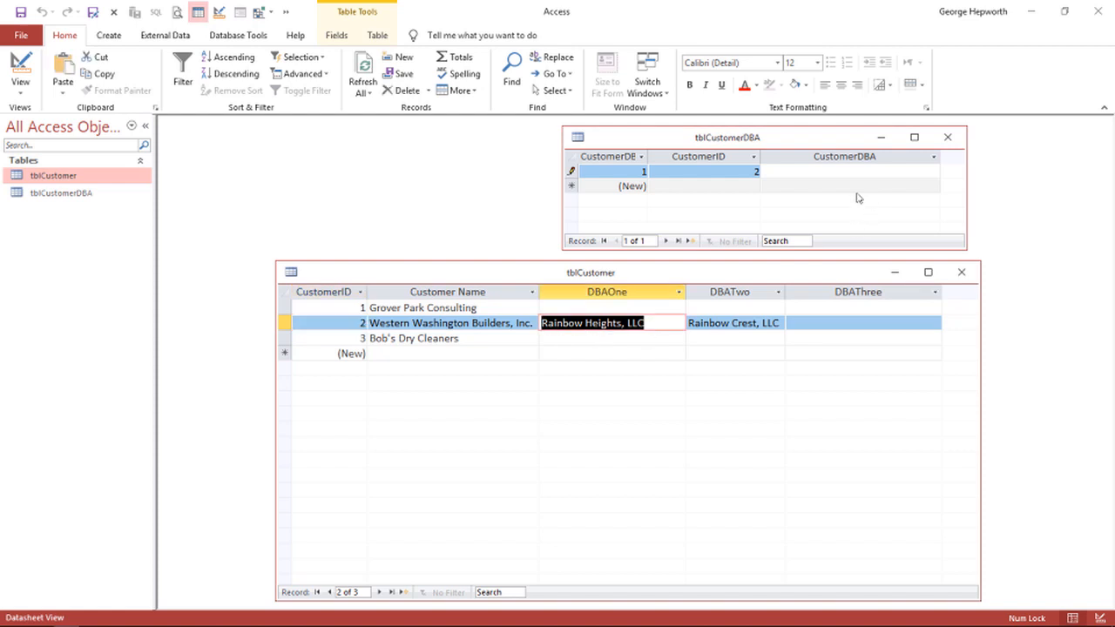
click(824, 174)
key(ctrl+v)
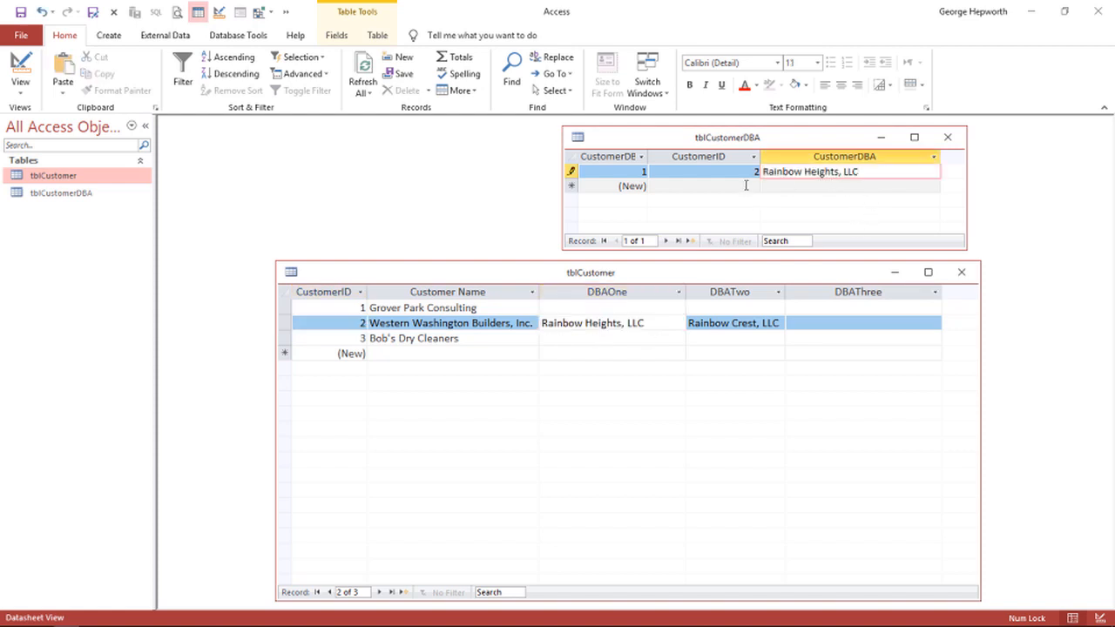
Step: Add a second tblCustomerDBA record with CustomerID 2 and "Rainbow Crest, LLC" copied from the DBATwo field
click(745, 185)
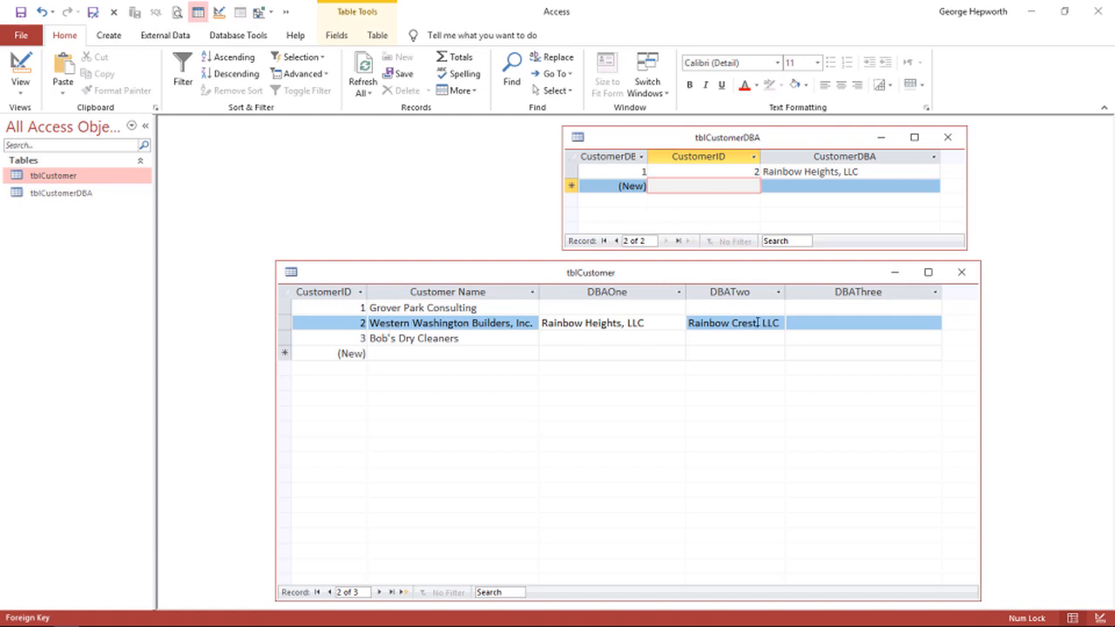
text(2)
drag(784, 292, 687, 323)
key(ctrl+c)
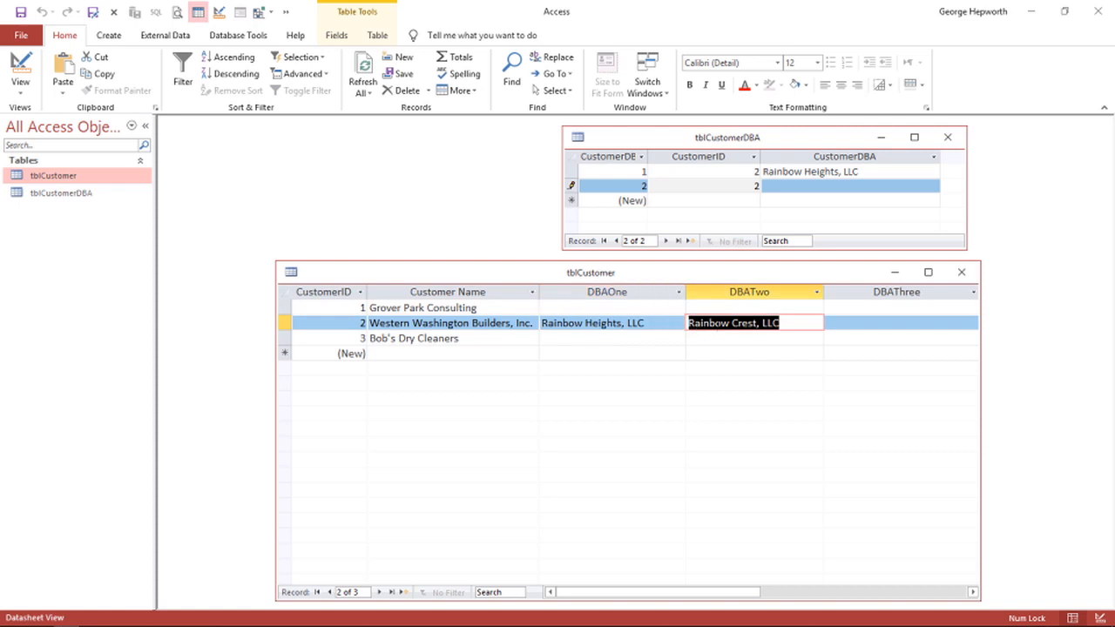
click(781, 187)
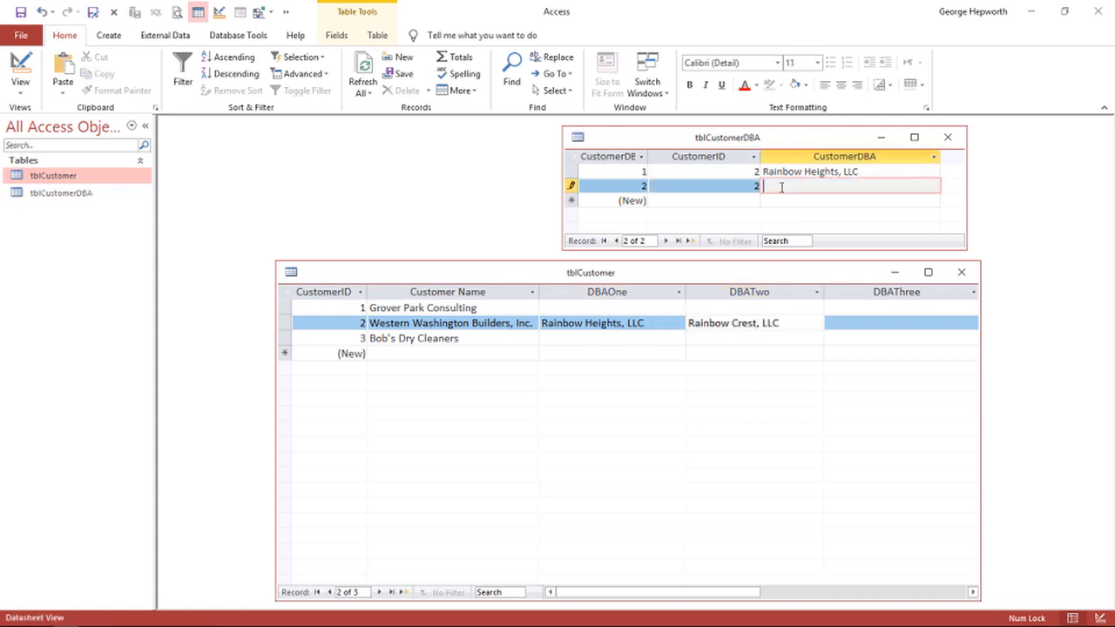
key(ctrl+v)
click(779, 201)
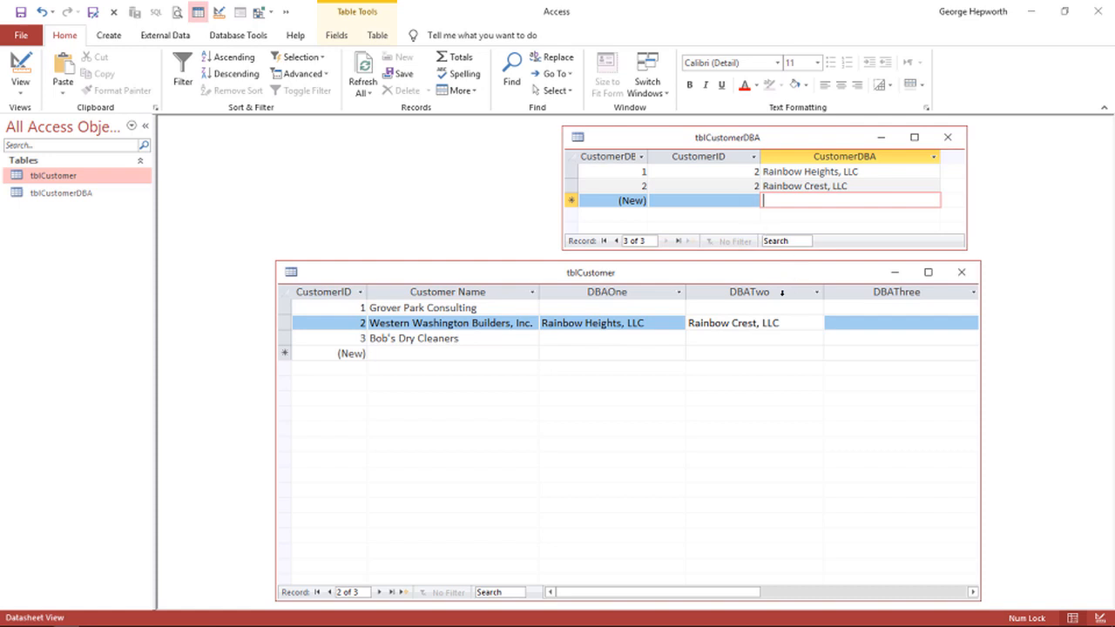
click(746, 200)
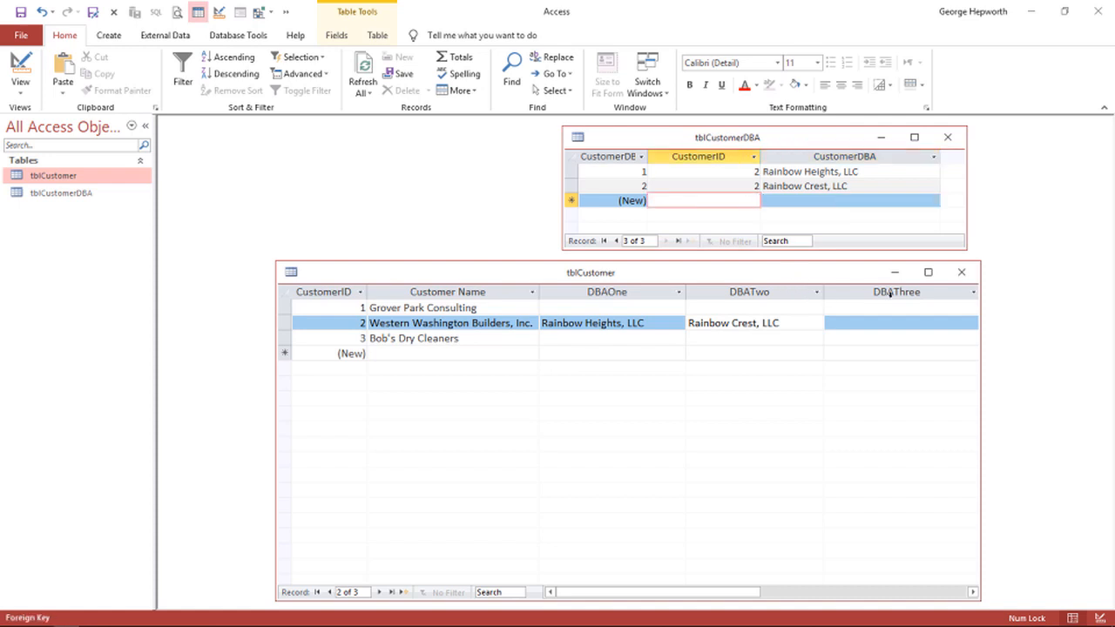
Step: Try to save a third tblCustomerDBA record duplicating CustomerID 2 with "Rainbow Crest, LLC", and discard the entry
text(2)
click(776, 201)
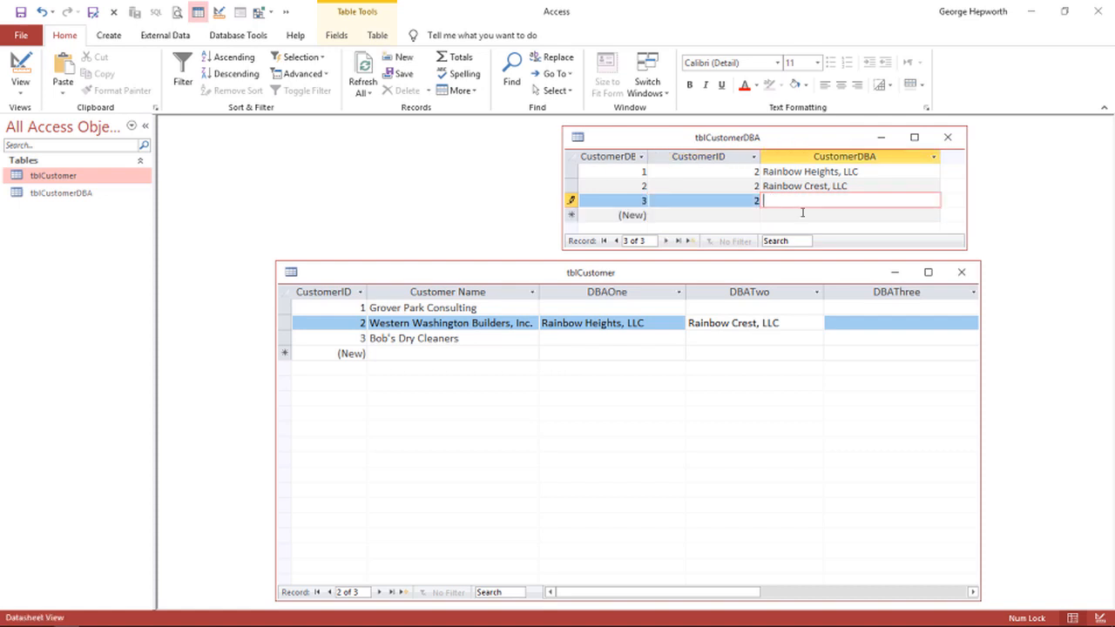
key(ctrl+apostrophe)
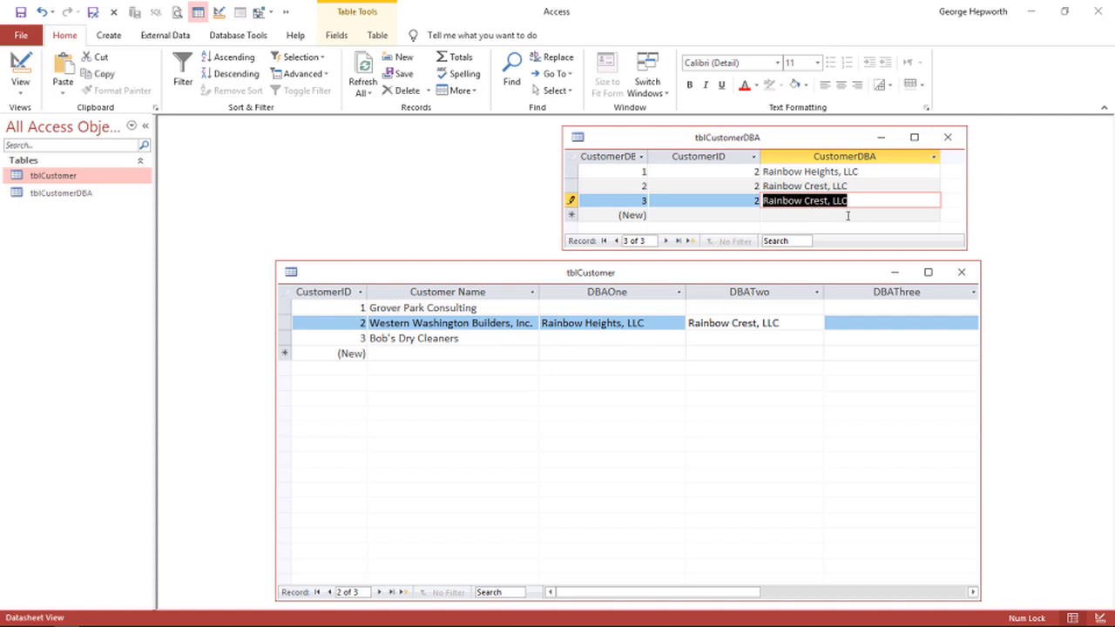
click(846, 219)
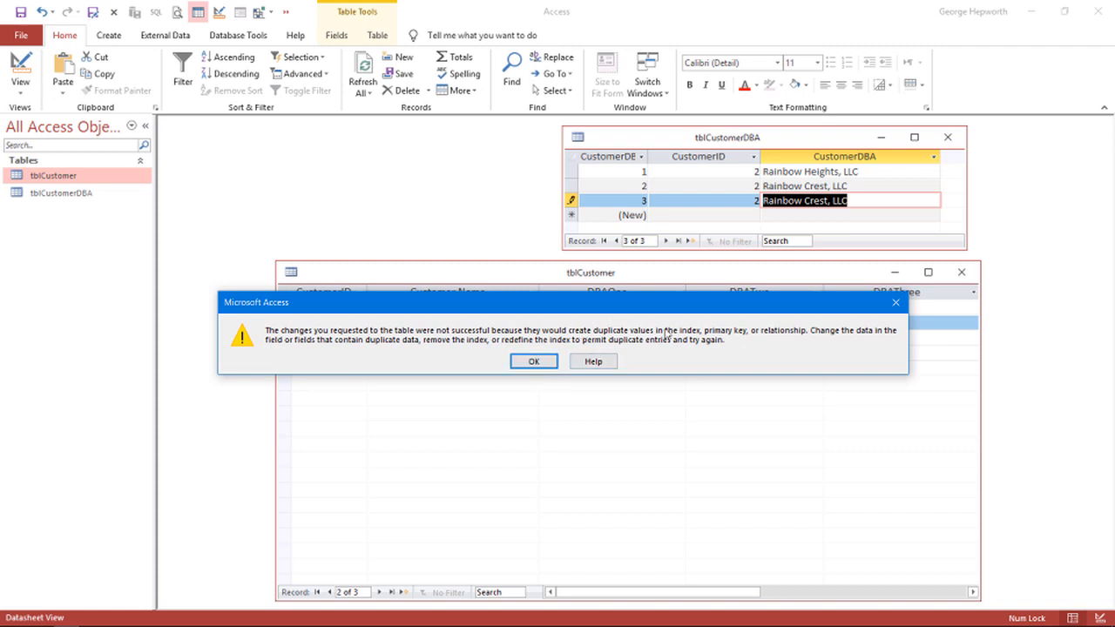
click(531, 361)
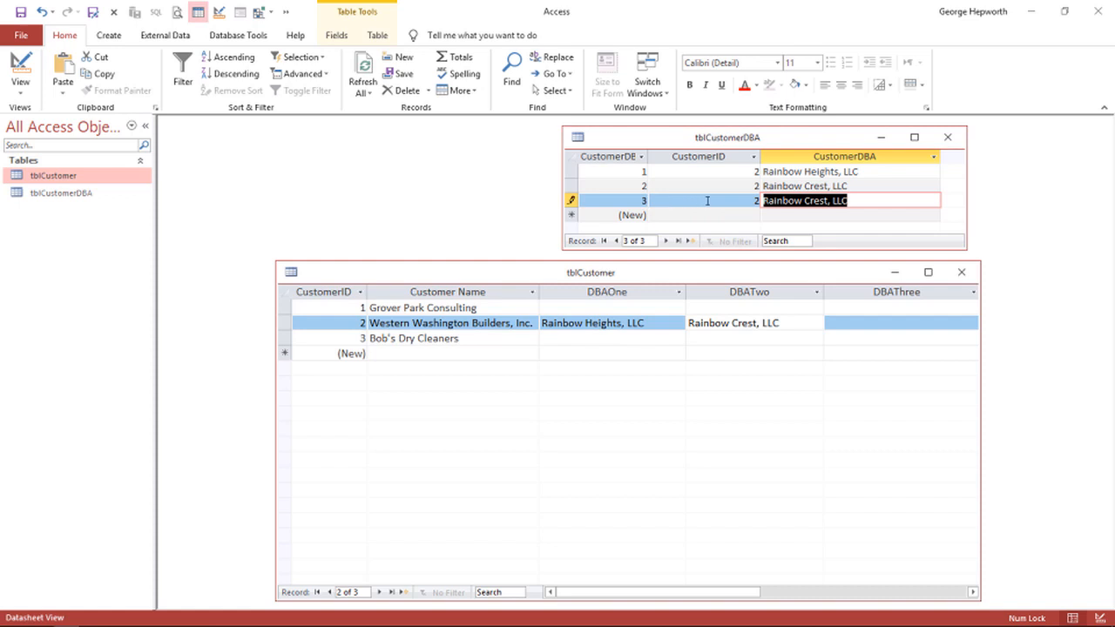
key(Escape)
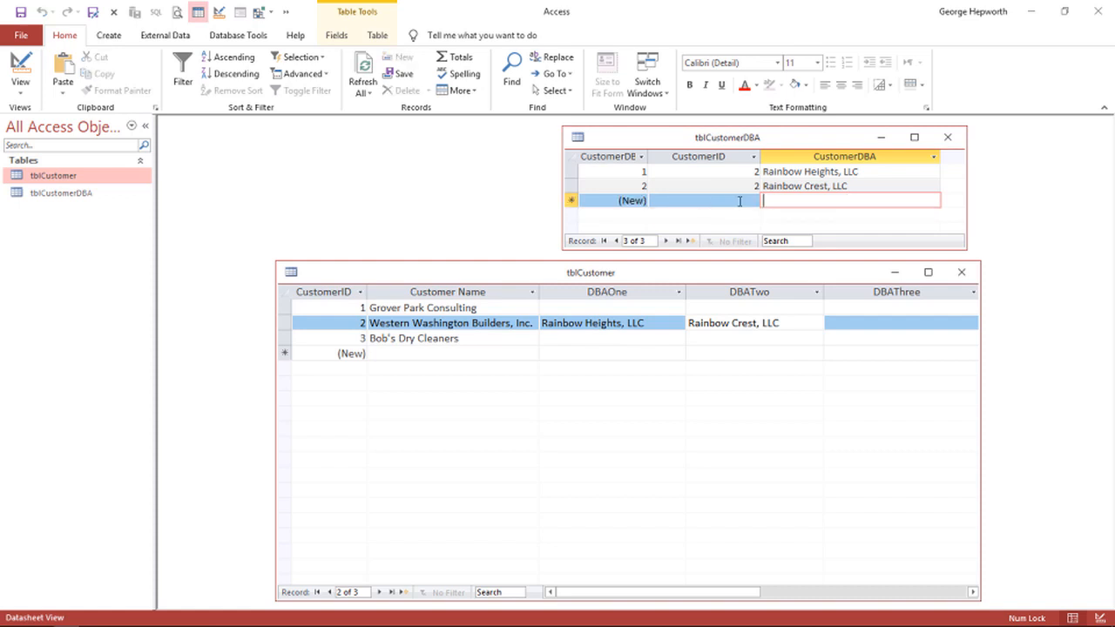
Step: Add a tblCustomerDBA record with only CustomerID 2, save it, and fill its CustomerDBA field with "Rainbow Ridge, LLC"
click(738, 200)
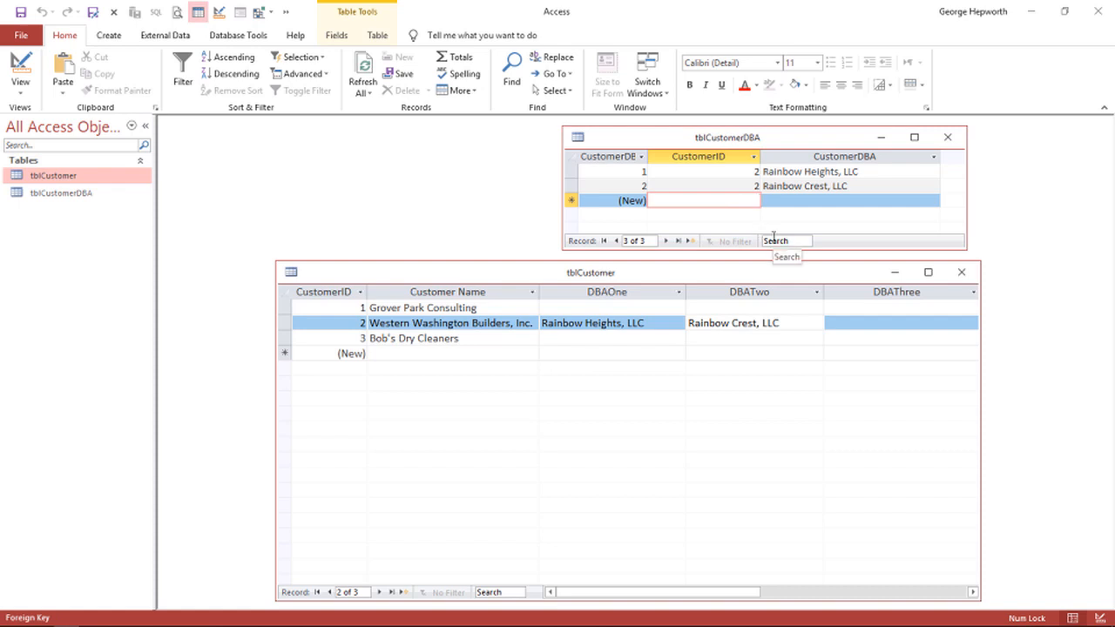
text(2)
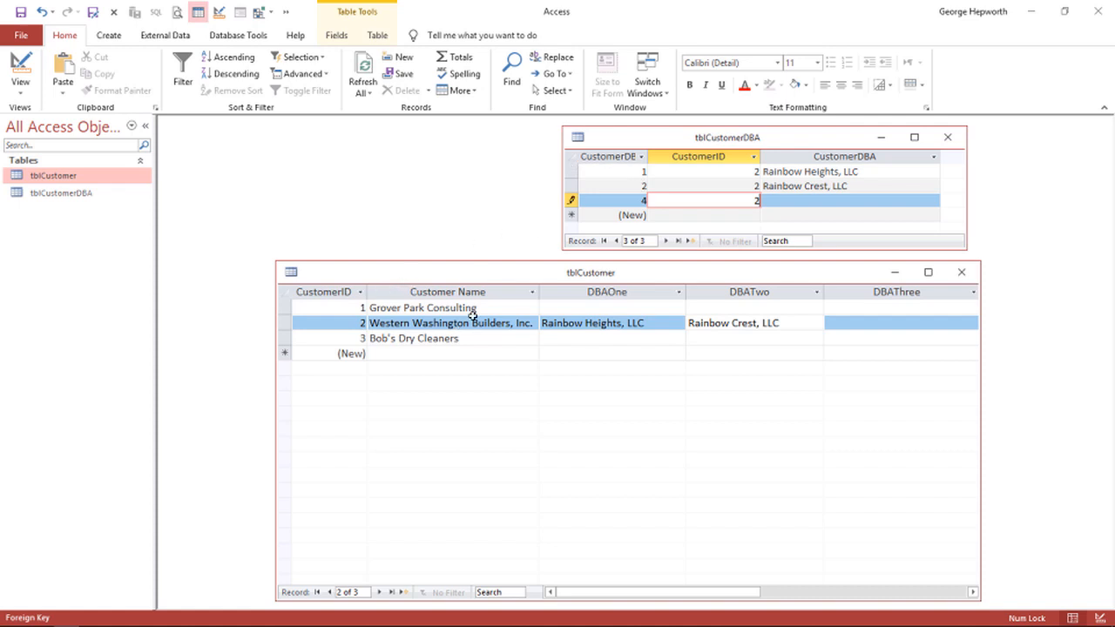
click(747, 214)
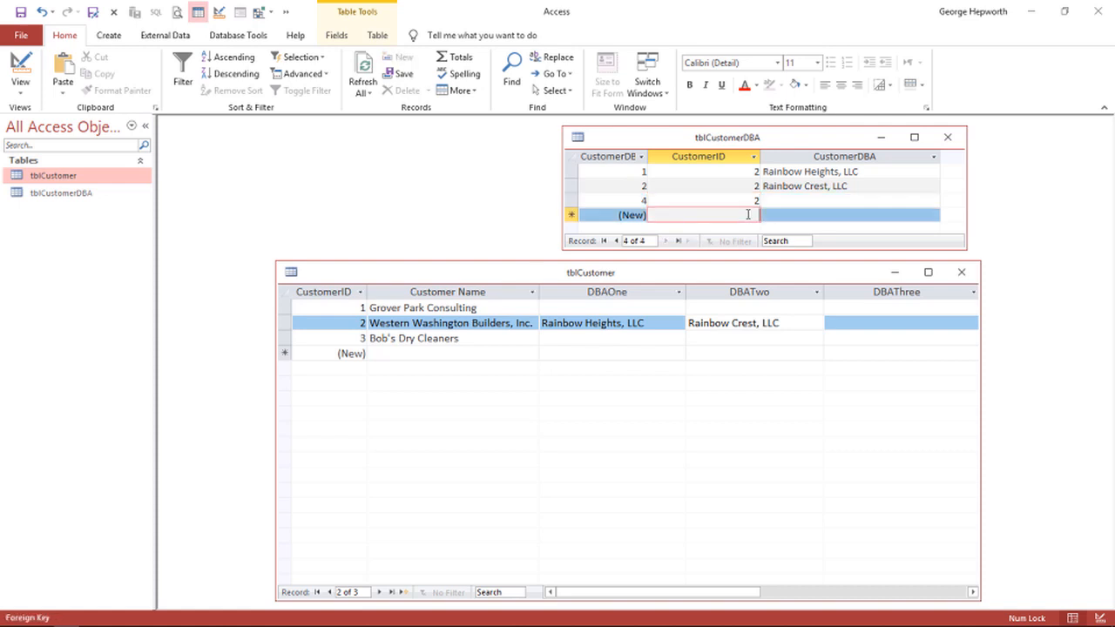
click(777, 199)
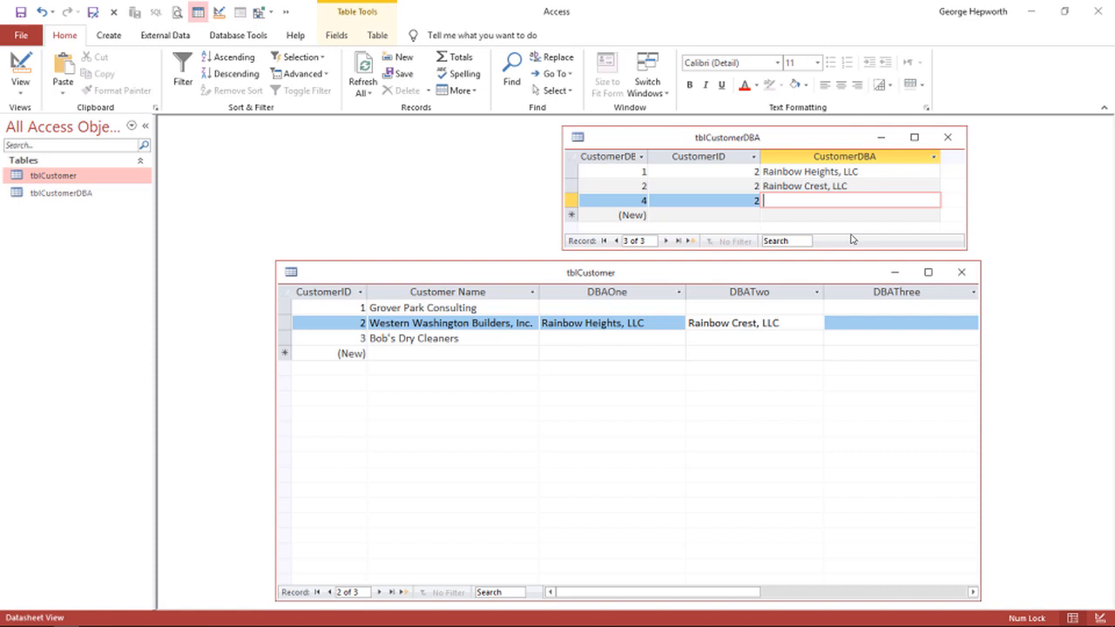
text(Rainbow Ridge, LLC)
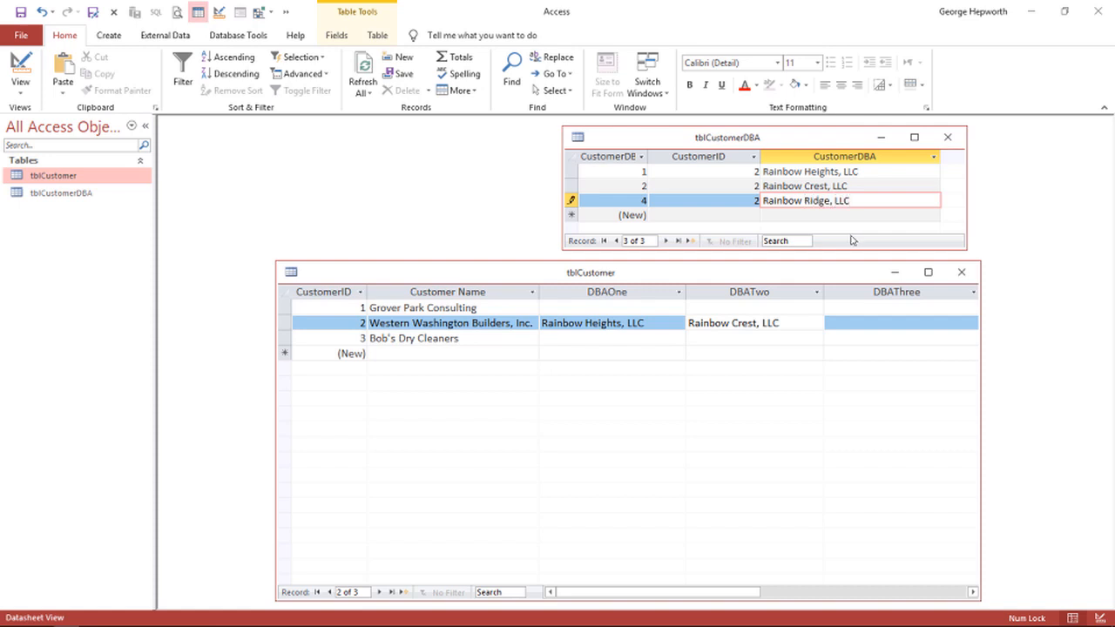
click(841, 216)
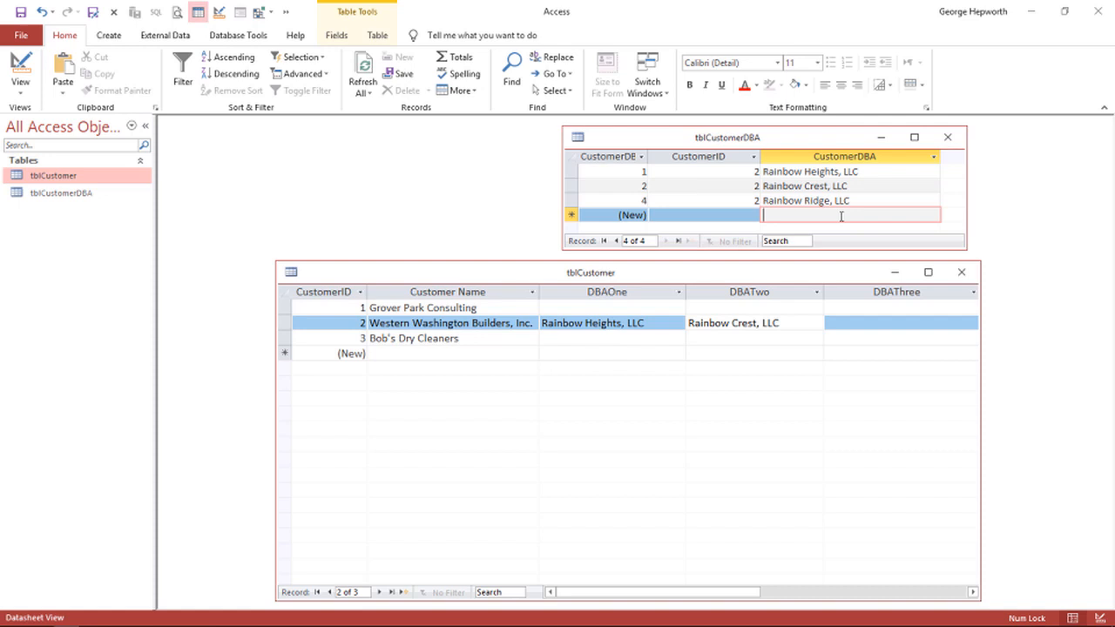